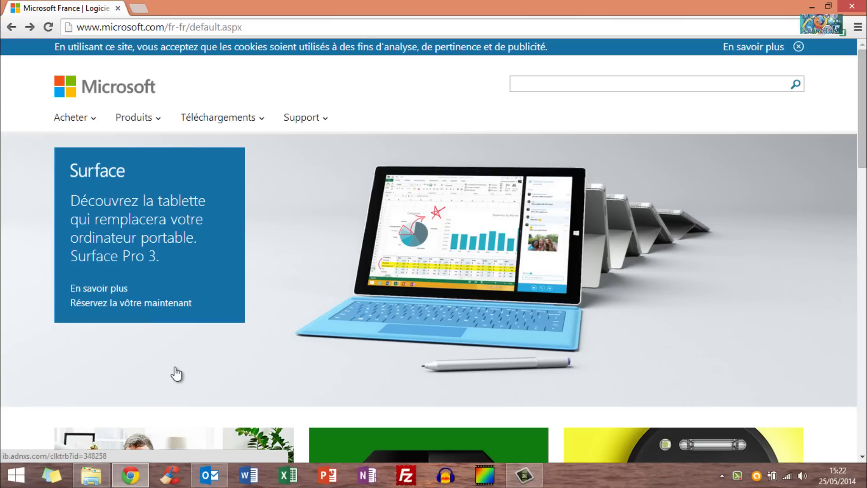
Dismiss the Microsoft France cookie banner and open the Produits menu.
click(798, 47)
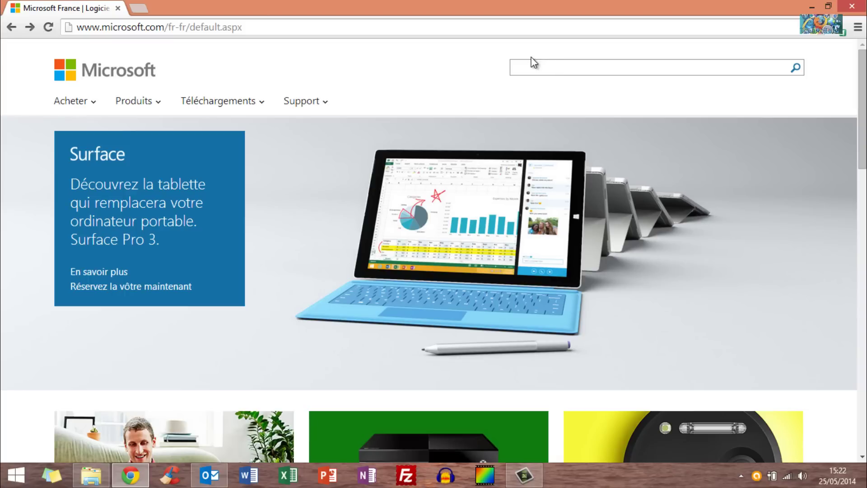
click(135, 103)
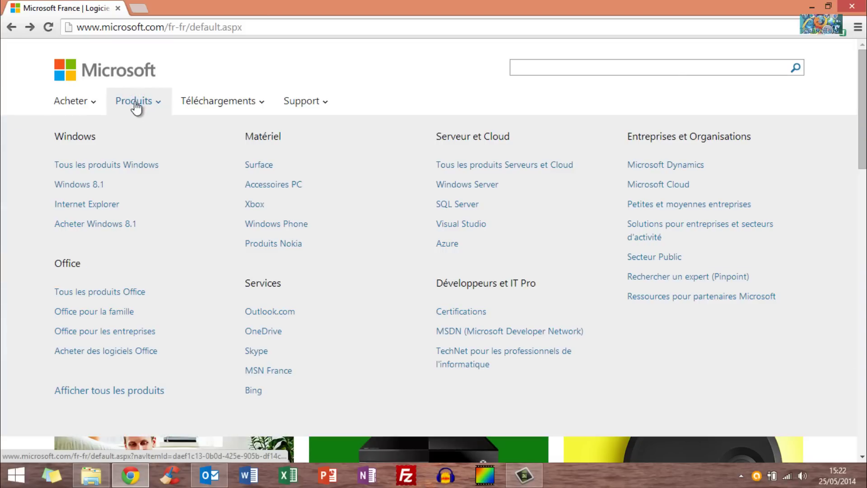
Download the Galerie de photos installer from the Windows products page and run it.
click(109, 166)
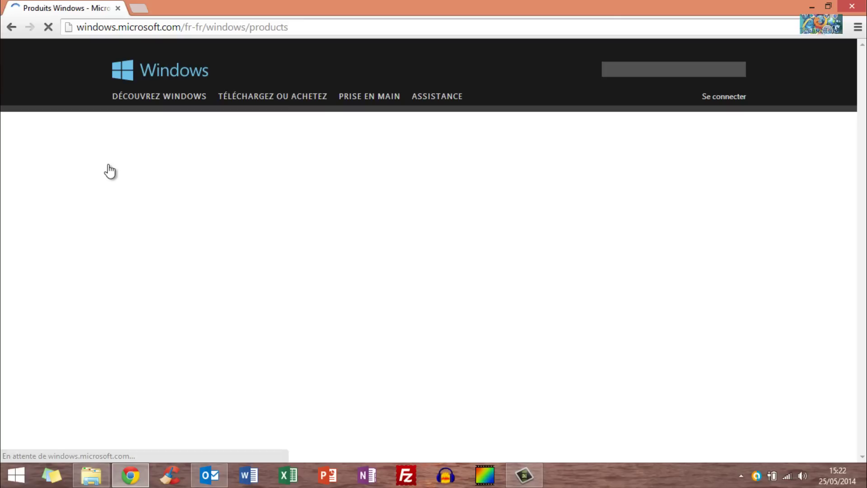
scroll(90, 276, down, 5)
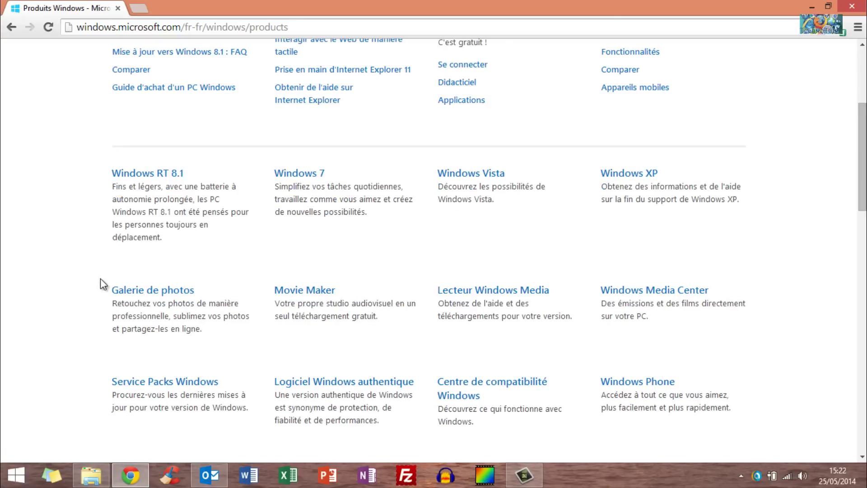
click(122, 289)
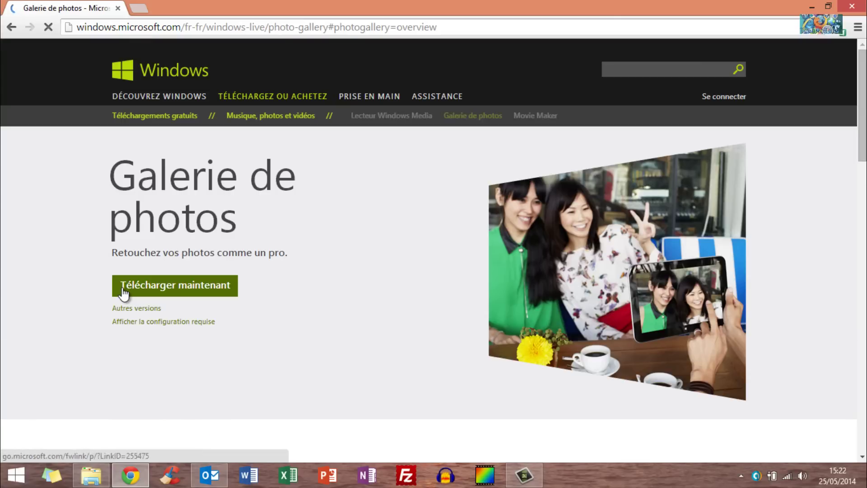
click(123, 290)
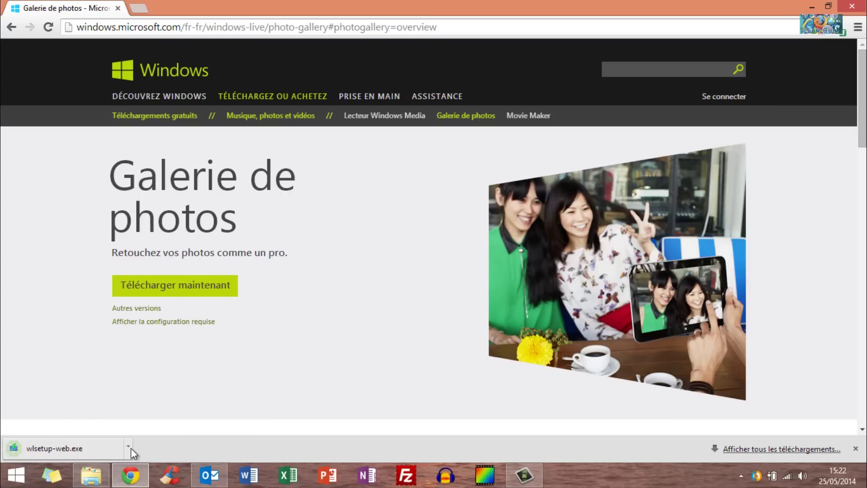
click(128, 447)
click(141, 376)
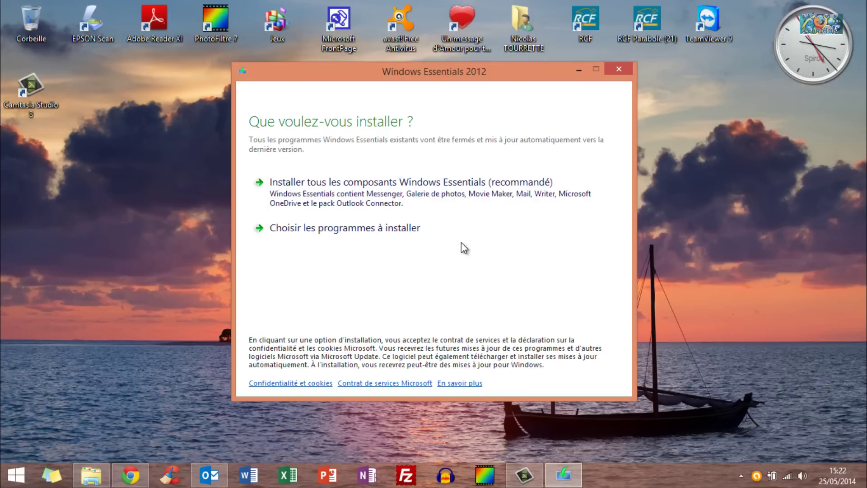
Choose programs individually, unticking OneDrive, Mail, Messenger and Writer.
click(404, 234)
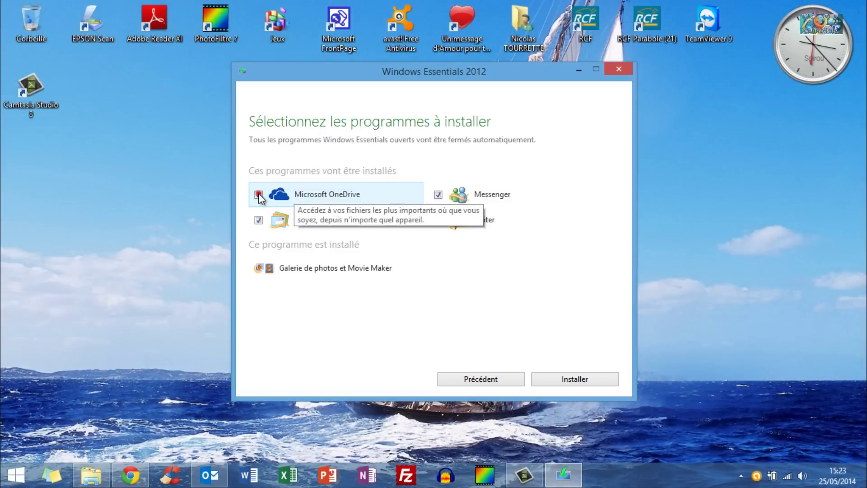
click(258, 195)
click(258, 220)
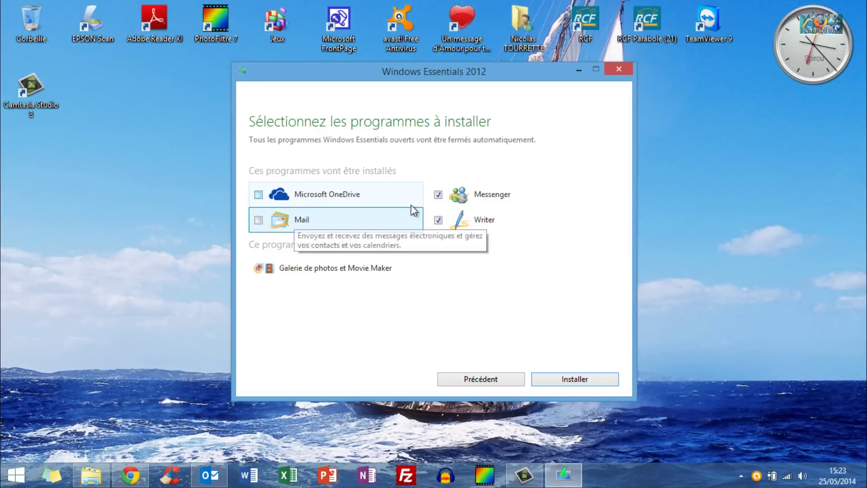
click(438, 195)
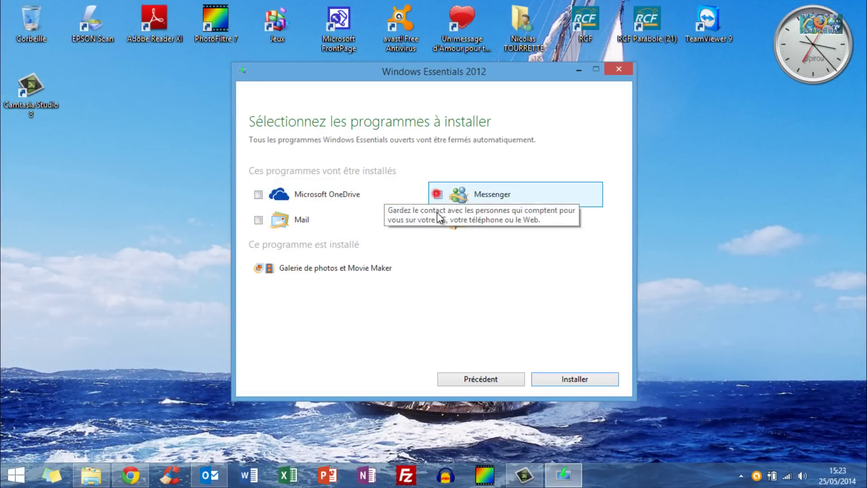
click(438, 220)
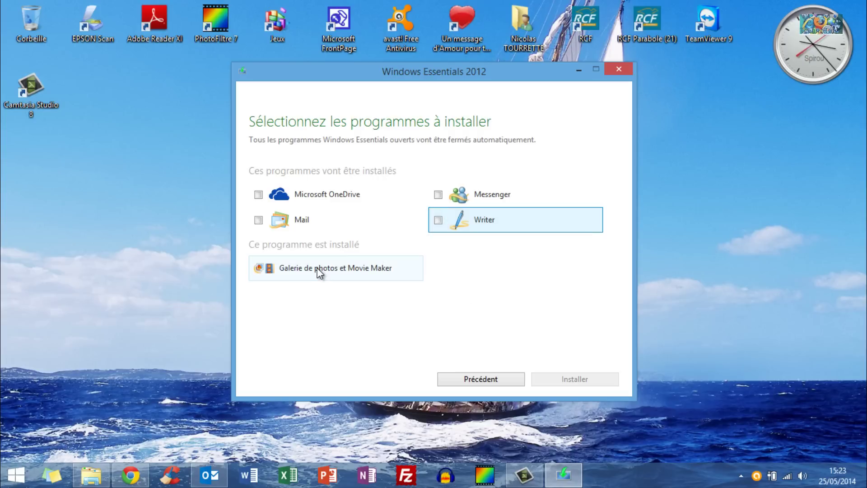
click(317, 267)
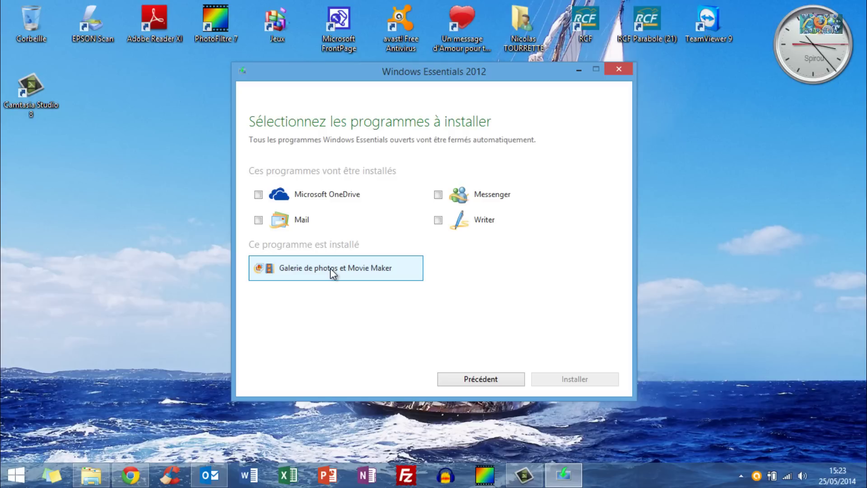
Close the Windows Essentials 2012 setup and return to the desktop.
click(578, 379)
click(742, 476)
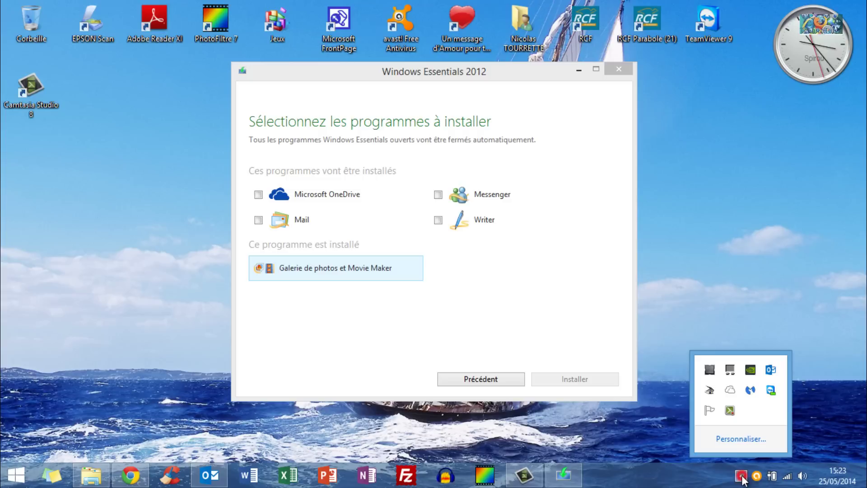
click(731, 411)
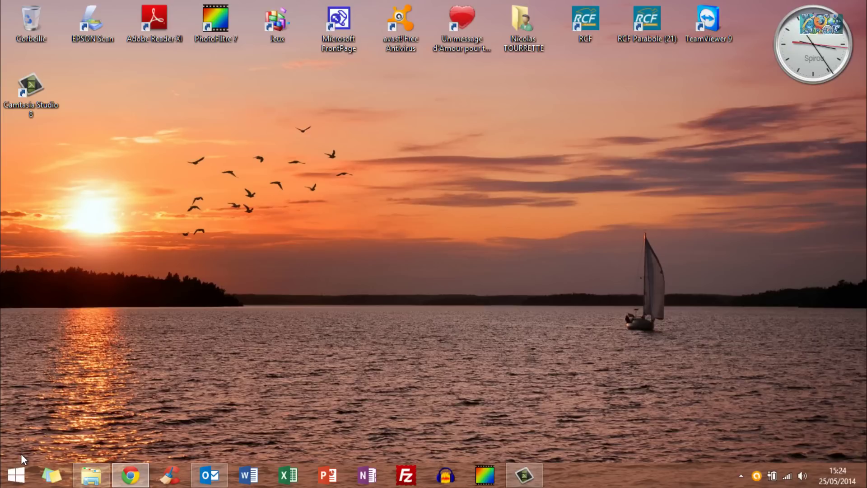
Launch Galerie de photos from the Start screen's Applications list.
click(22, 481)
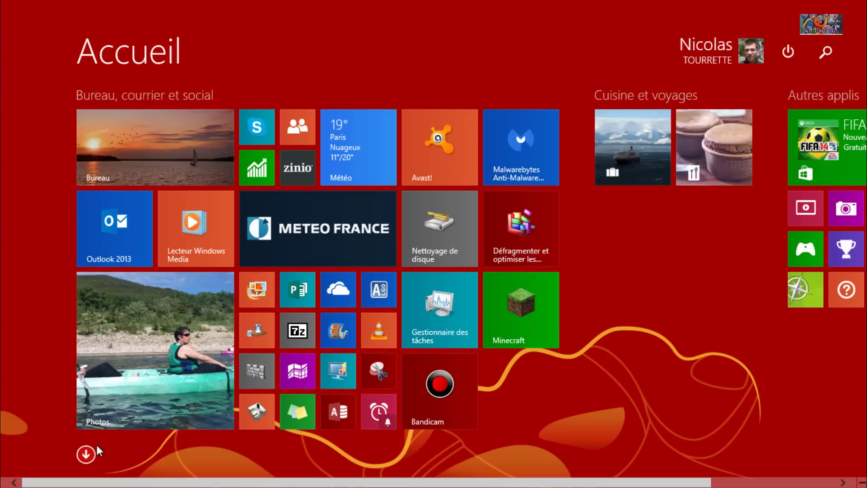
click(85, 455)
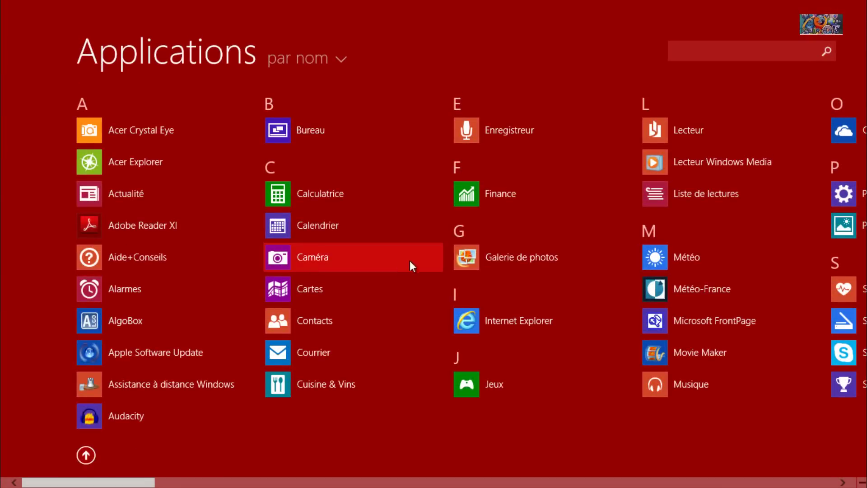
click(505, 257)
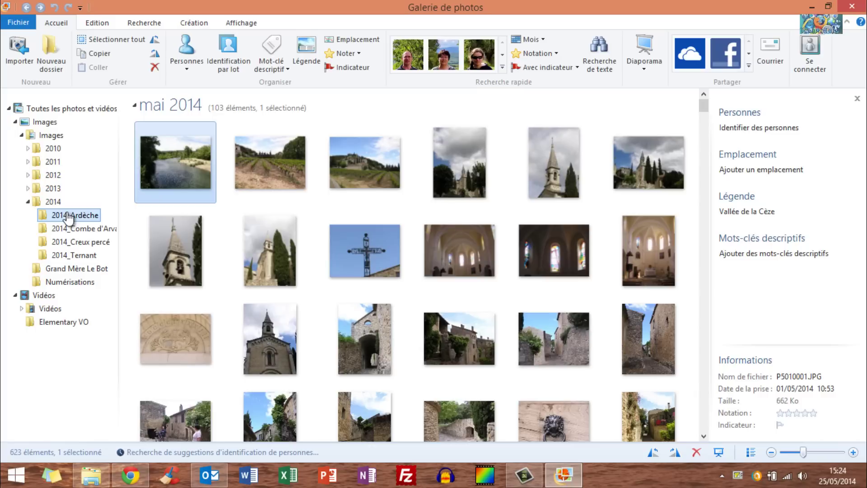
mouse_move(161, 200)
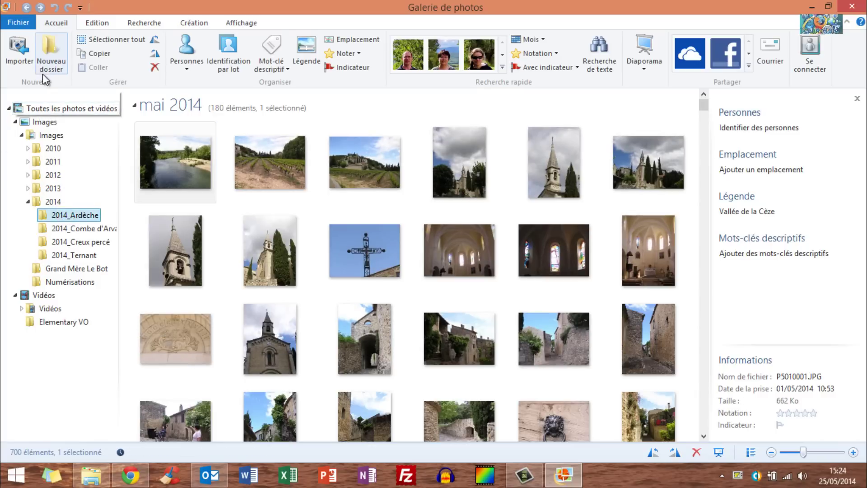
click(93, 23)
click(61, 20)
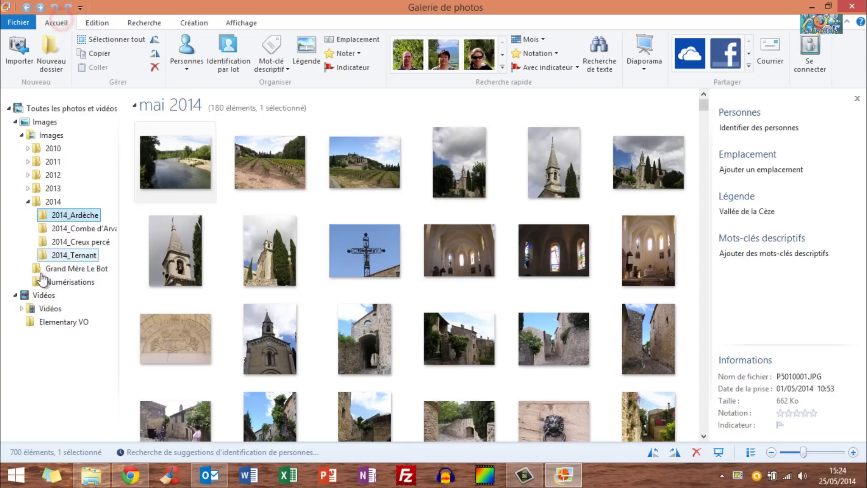
click(44, 112)
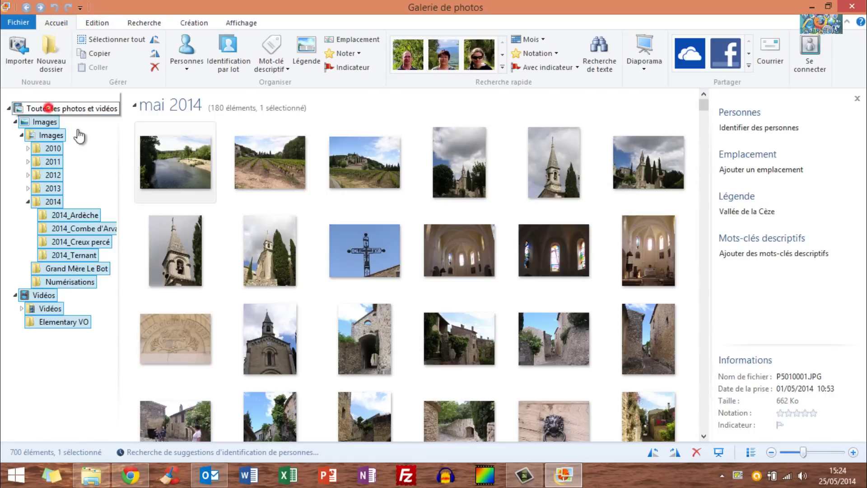
right_click(37, 112)
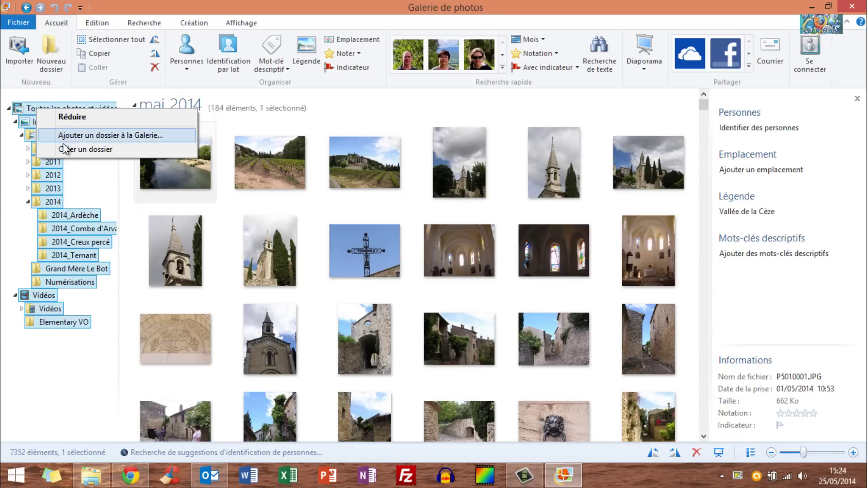
click(102, 134)
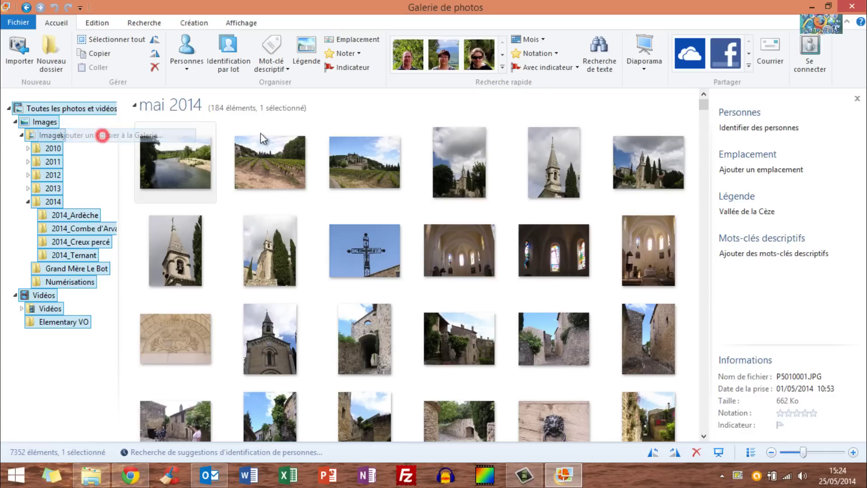
click(549, 178)
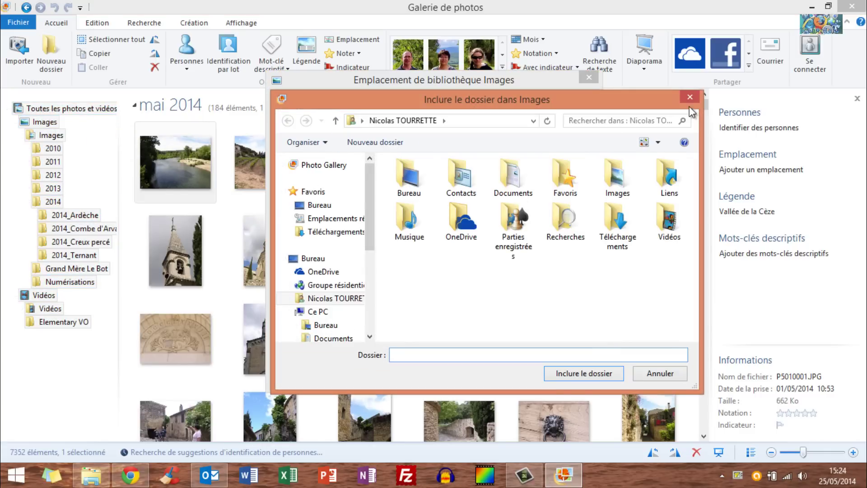
click(660, 373)
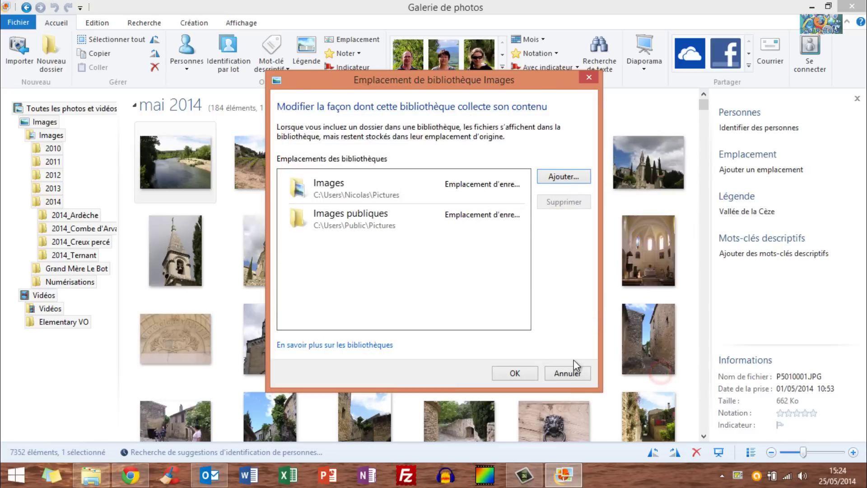
click(565, 372)
click(67, 215)
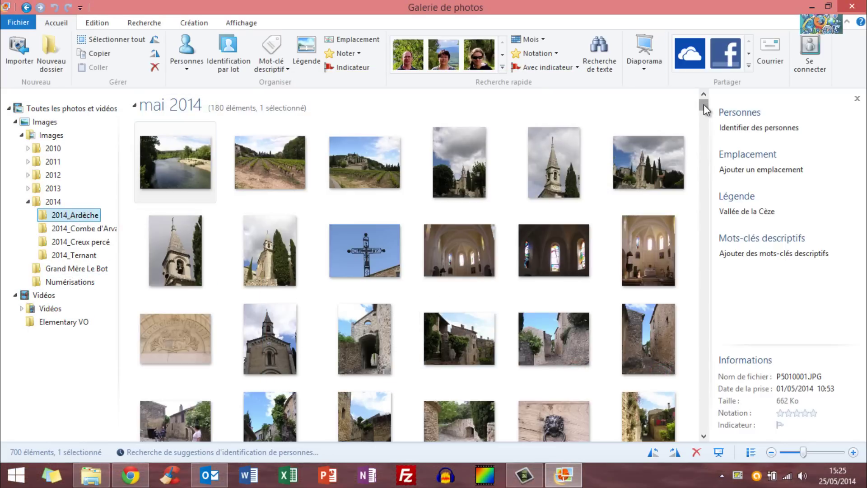
mouse_move(704, 104)
mouse_down()
mouse_move(705, 125)
mouse_move(704, 106)
mouse_up()
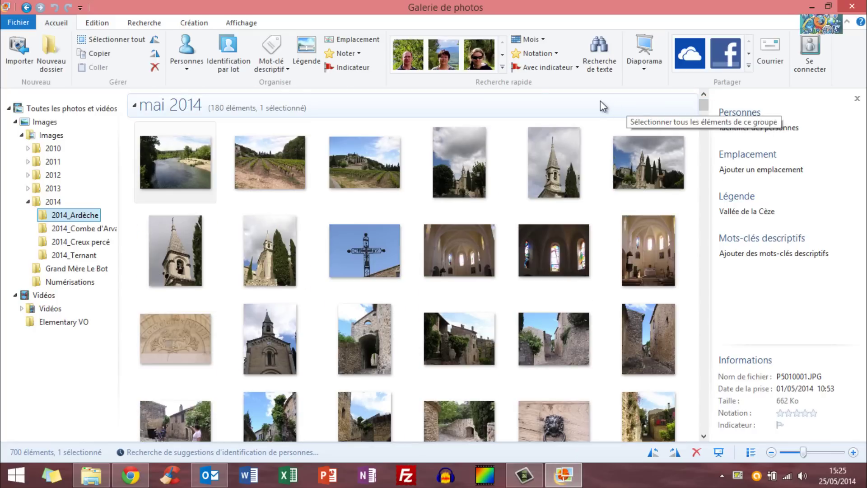
drag(699, 108, 715, 153)
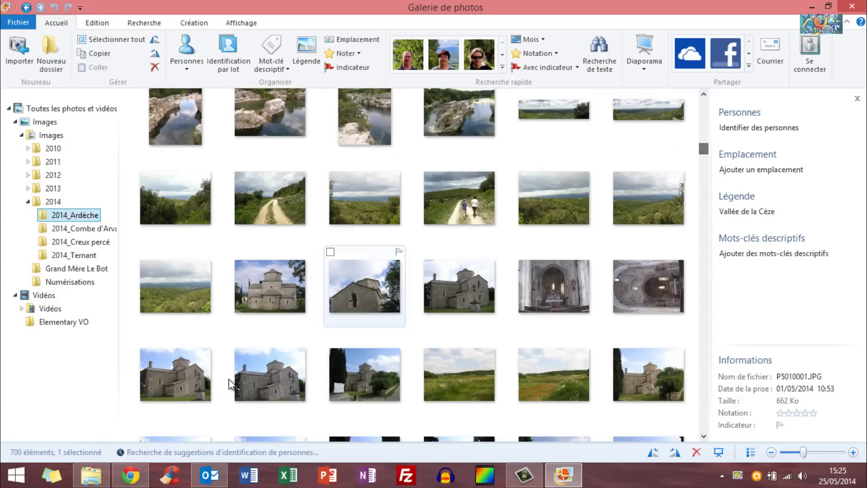
click(268, 294)
Open the church photo and rotate the two sideways shots upright while browsing.
double_click(268, 293)
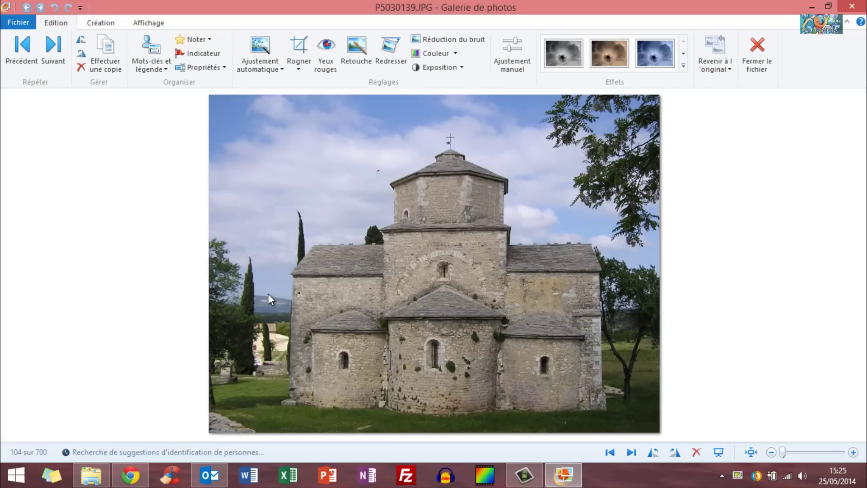
key(Right)
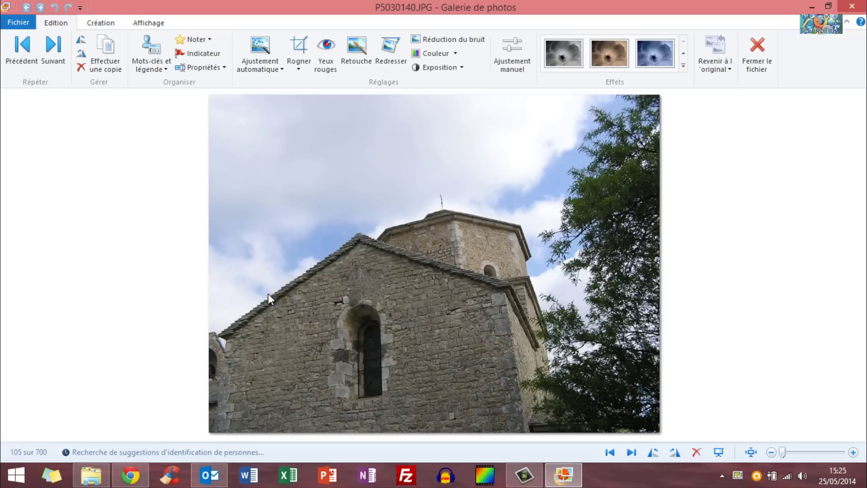
key(Right)
key(Right)
key(Right)
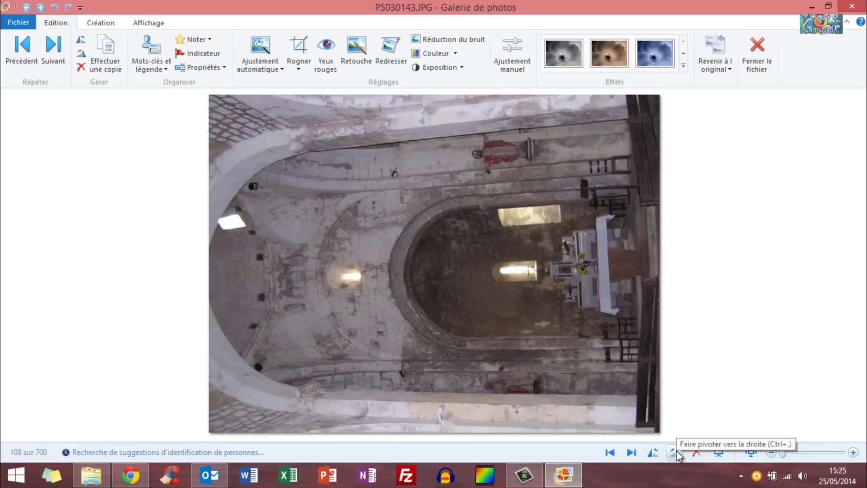
click(673, 452)
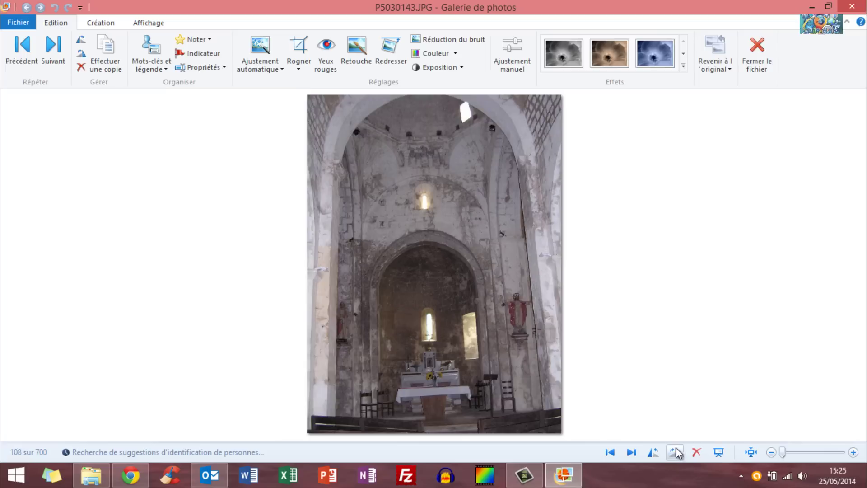
key(Right)
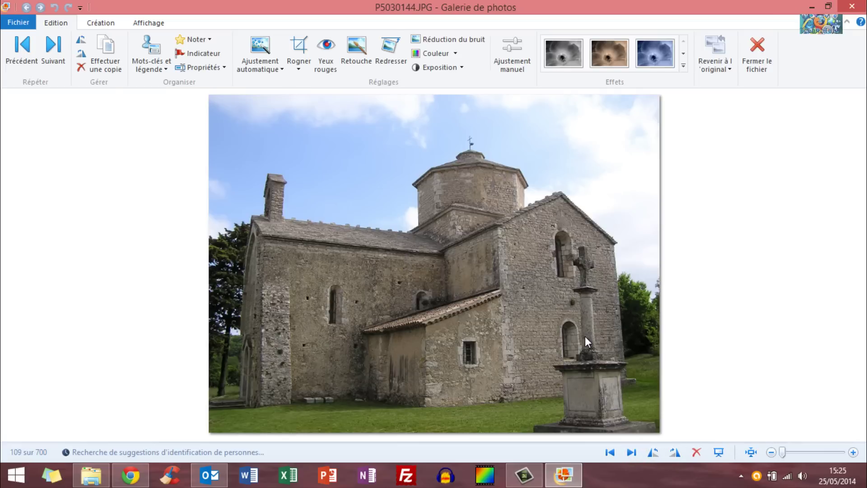
key(Right)
key(Right)
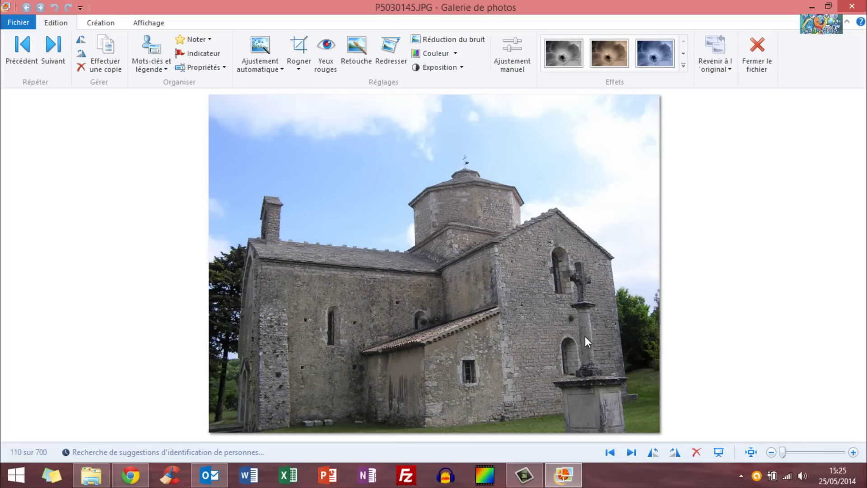
key(Right)
key(Right)
key(Right)
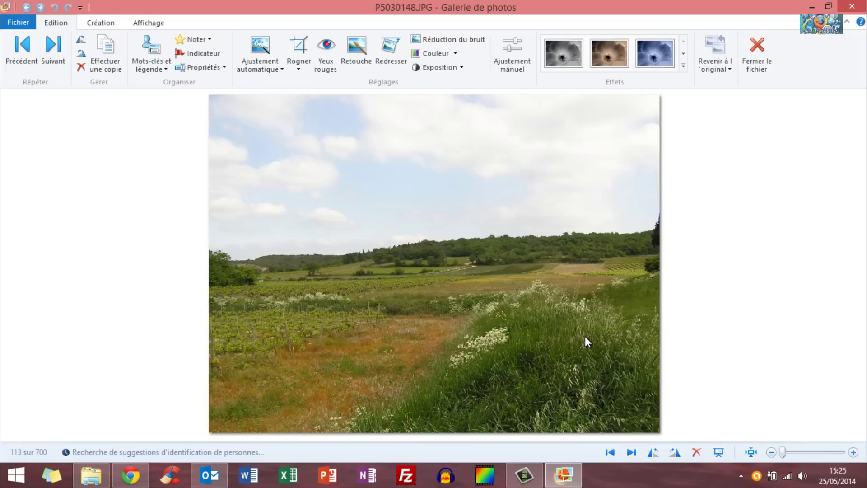
key(Left)
key(Left)
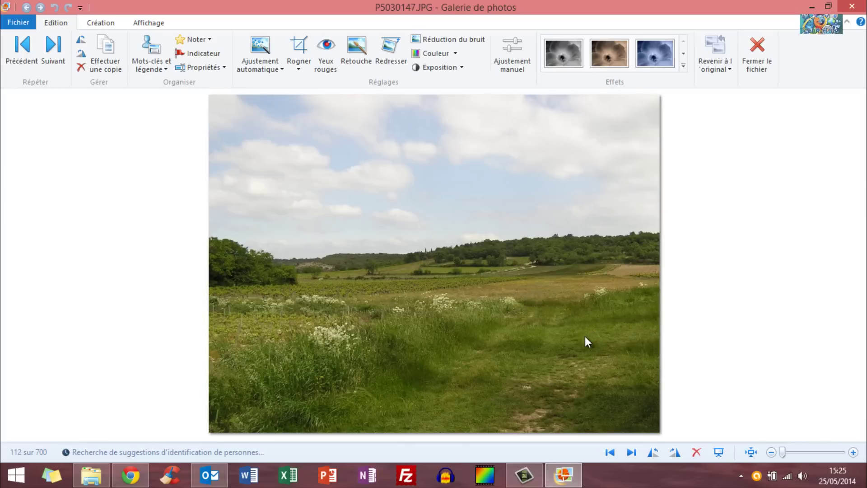
key(Right)
key(Right)
key(Right)
key(Right)
key(Right)
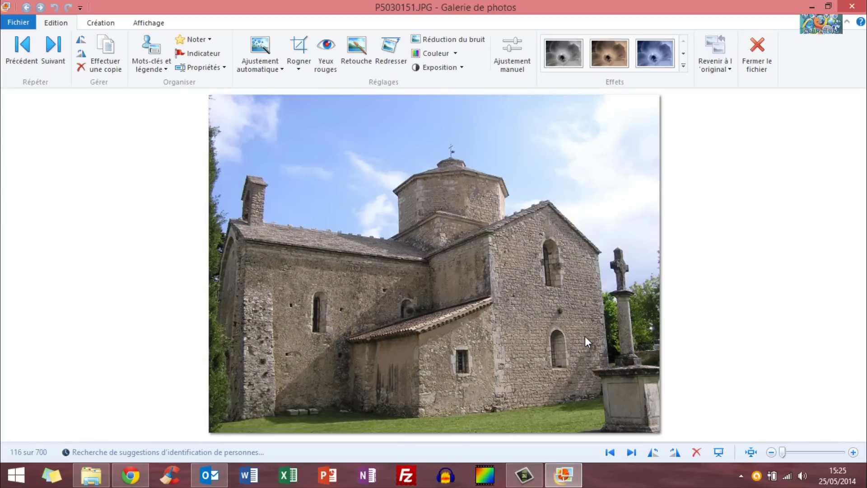
key(Right)
key(Right)
key(Right)
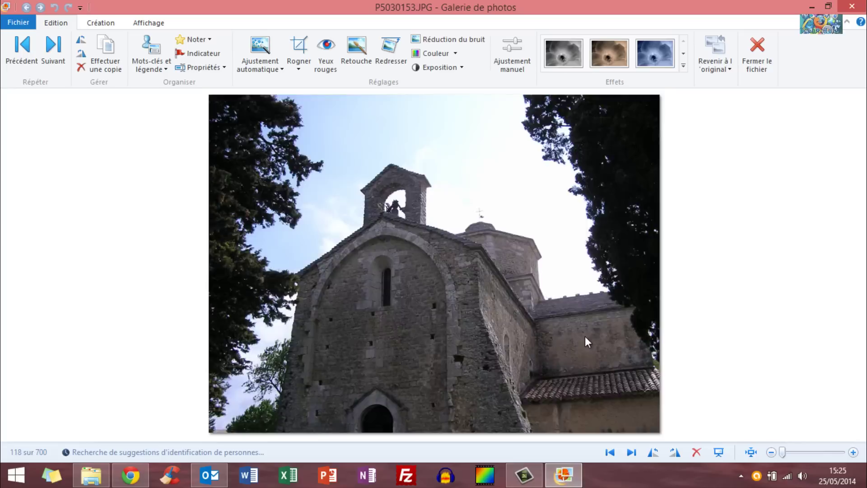
Rotate the sideways garden photo upright, then auto-straighten castle ruins photo P5030167.
key(Right)
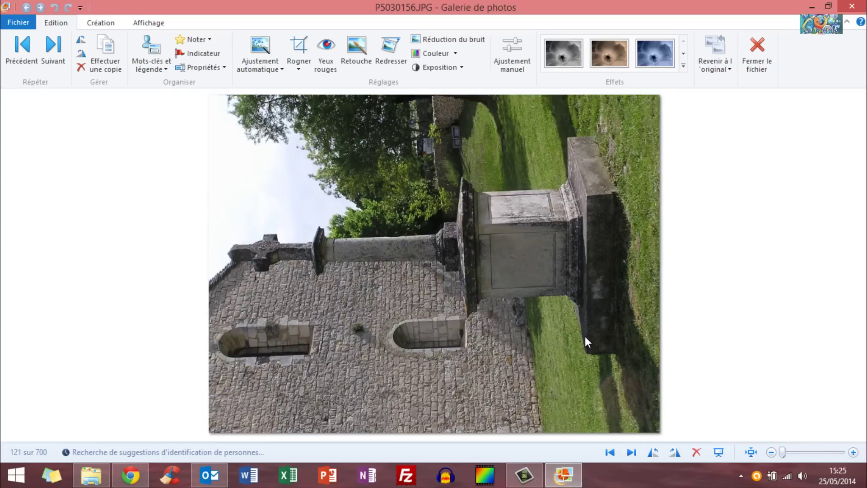
click(674, 452)
key(Right)
key(Right)
key(Right)
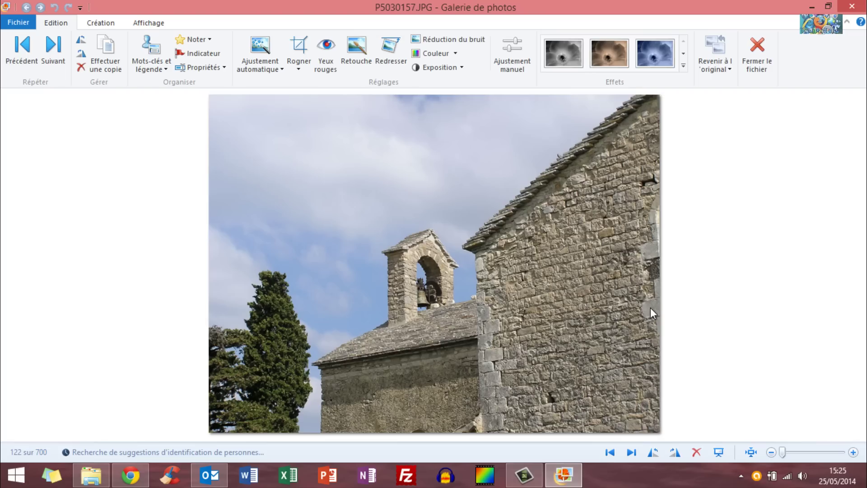
key(Right)
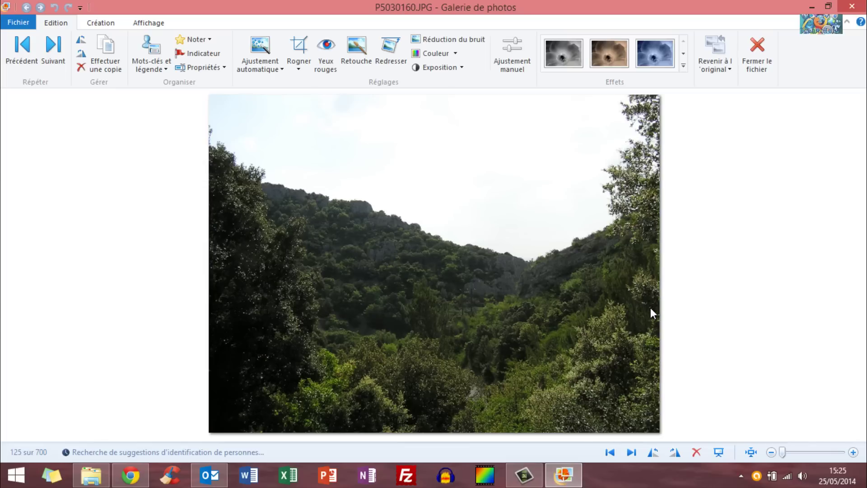
key(Right)
key(Right)
key(Right)
key(Right)
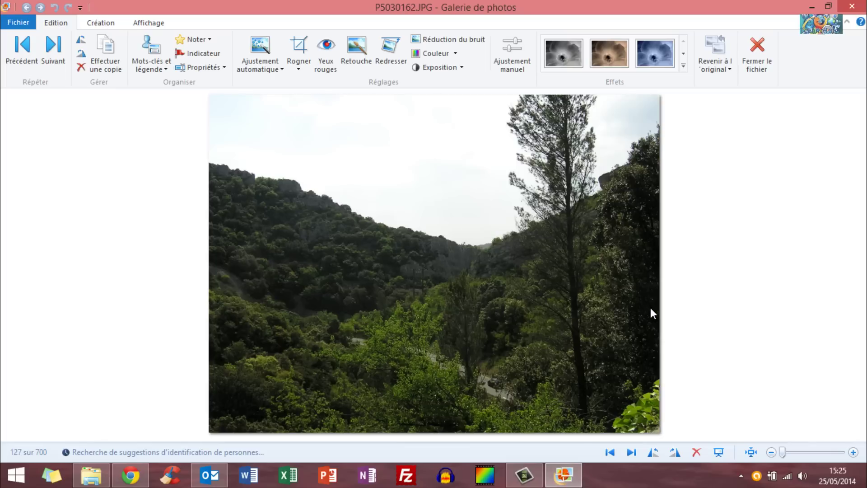
key(Right)
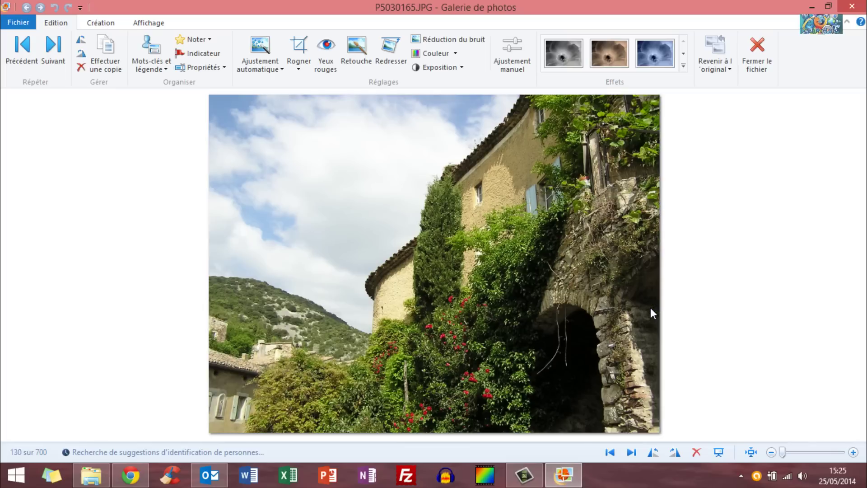
key(Right)
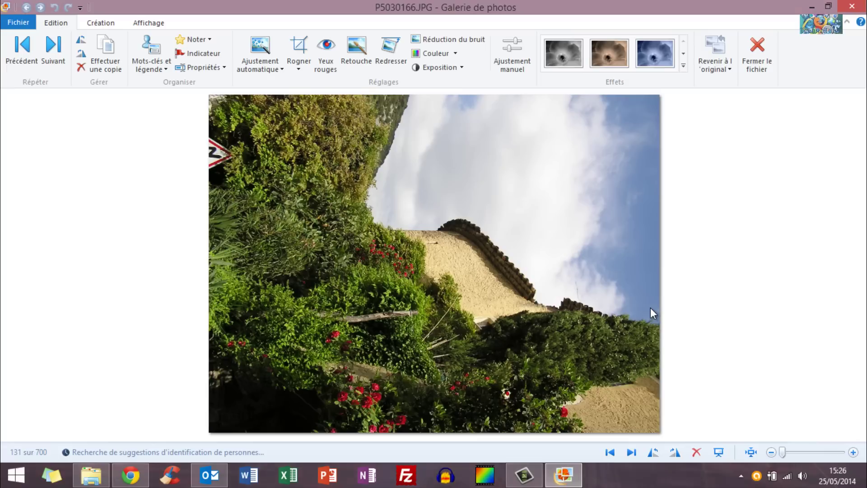
click(653, 452)
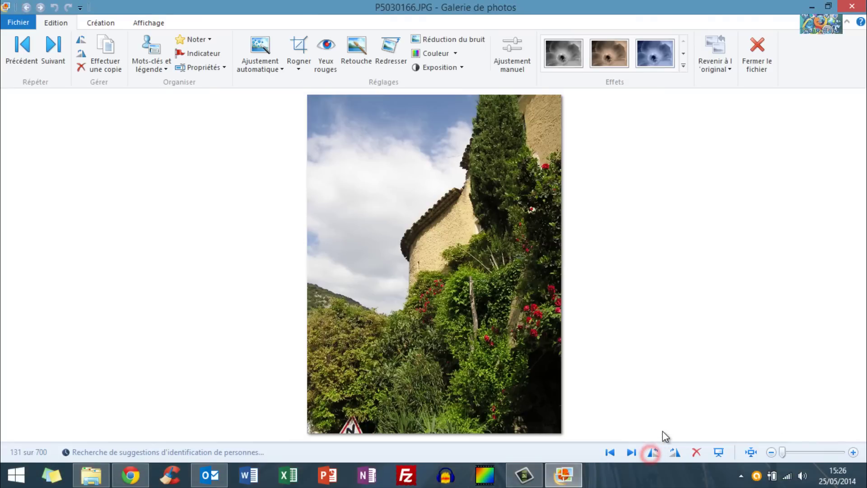
key(Right)
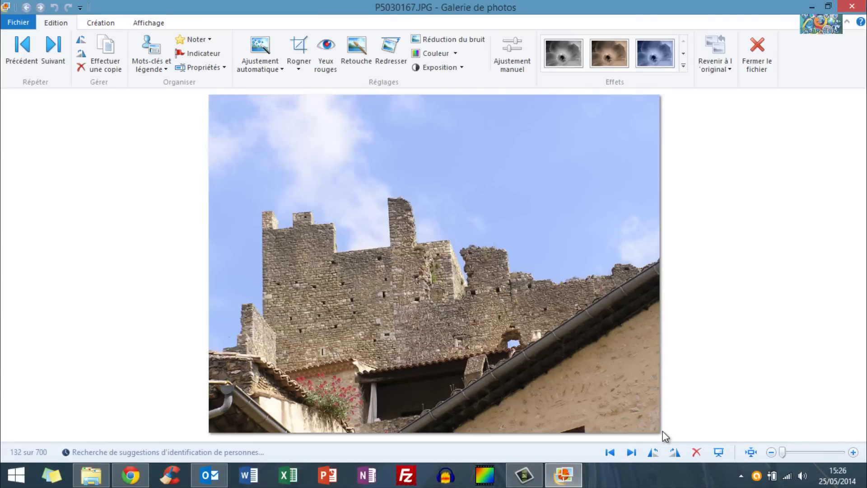
key(Right)
key(Left)
click(396, 59)
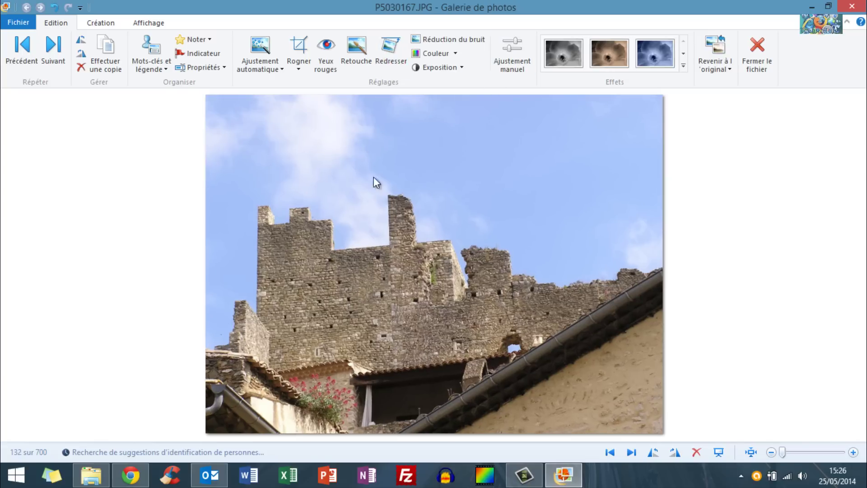
Level P5030167's walls with the Redresser la photo slider in Ajustement manuel.
click(498, 50)
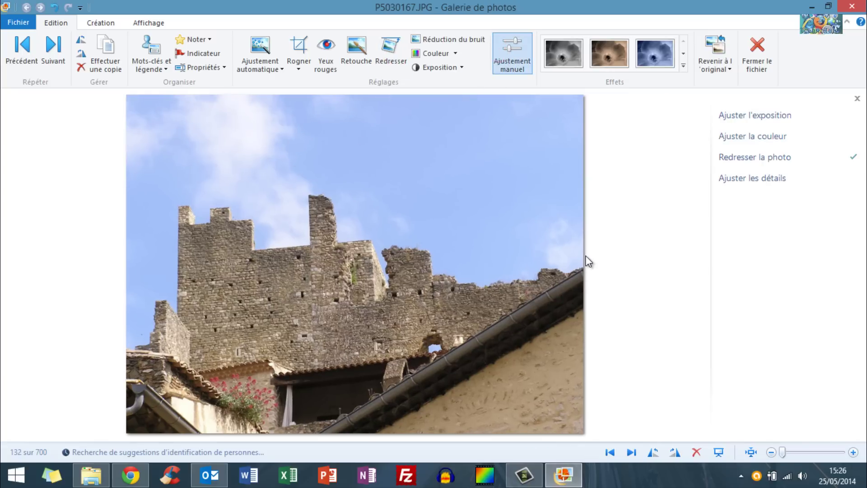
click(751, 116)
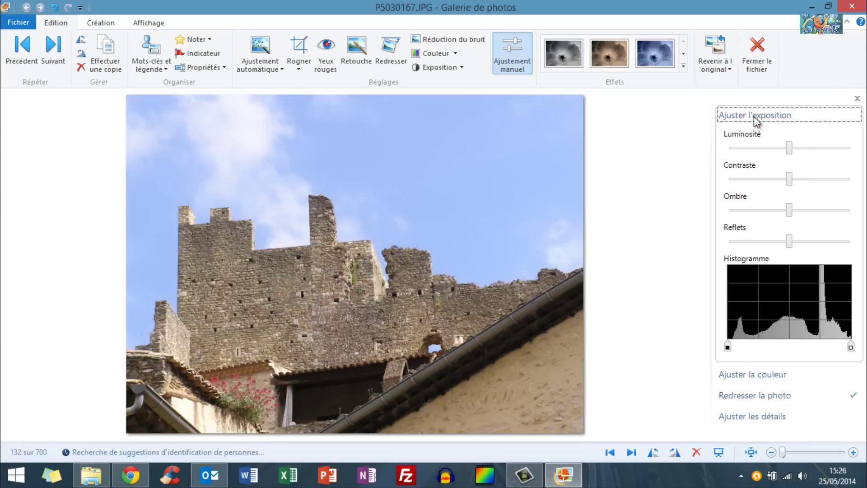
click(754, 116)
click(756, 138)
click(753, 136)
click(752, 158)
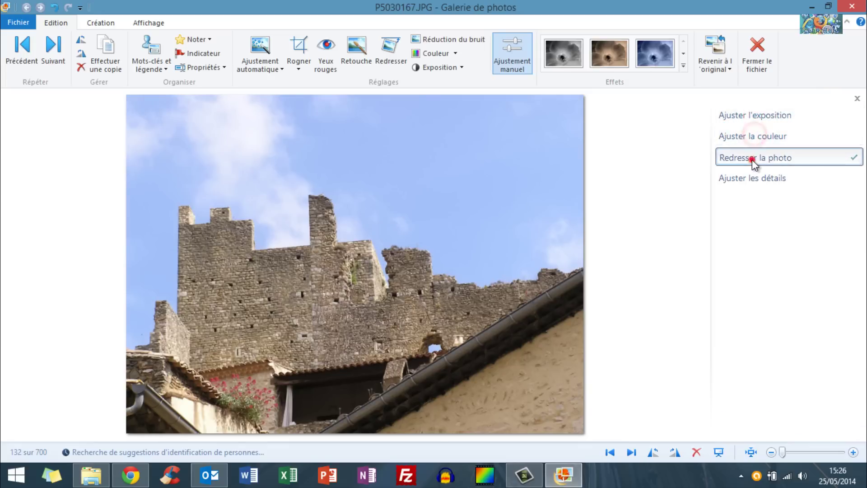
mouse_move(806, 180)
mouse_down()
mouse_move(731, 185)
mouse_move(810, 180)
mouse_up()
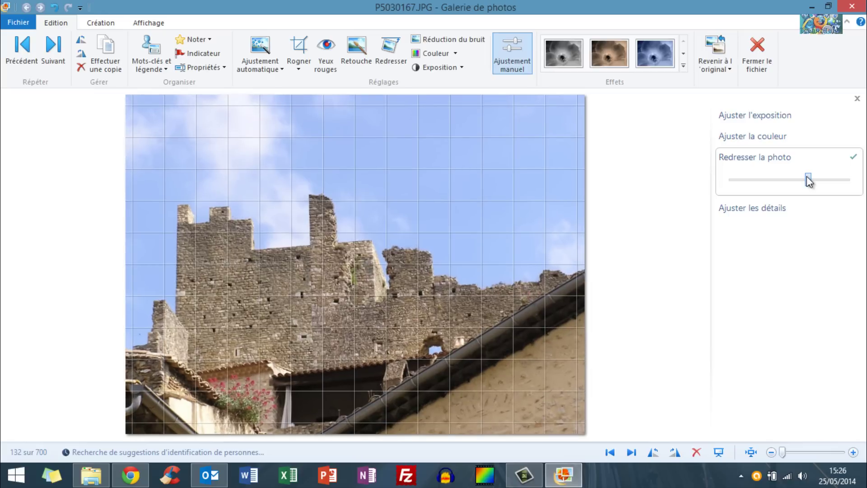
click(784, 157)
Max out sharpening, analyse the photo, and max out noise reduction.
click(757, 179)
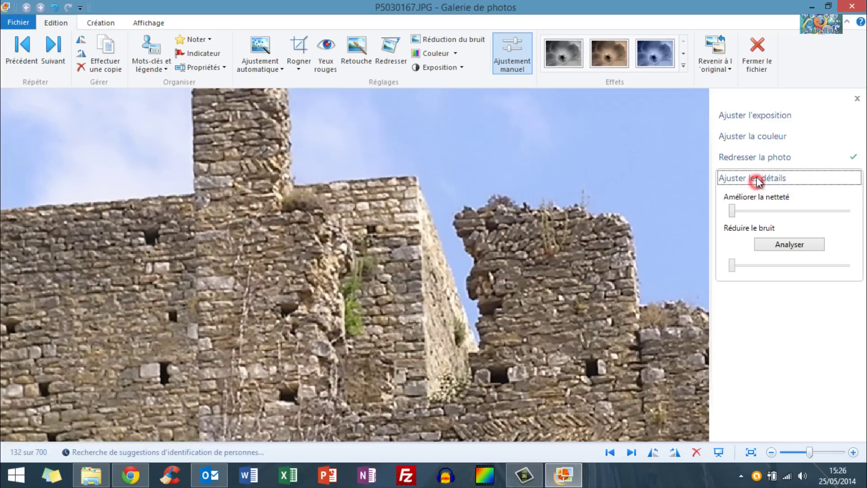
drag(732, 211, 847, 211)
click(796, 243)
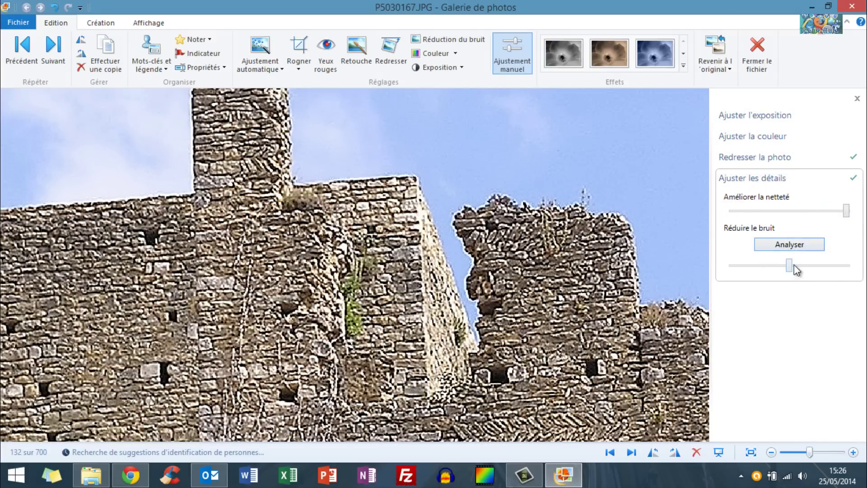
drag(792, 265, 865, 262)
Save the edits and rotate the sideways archway, alley and castle photos upright.
click(630, 452)
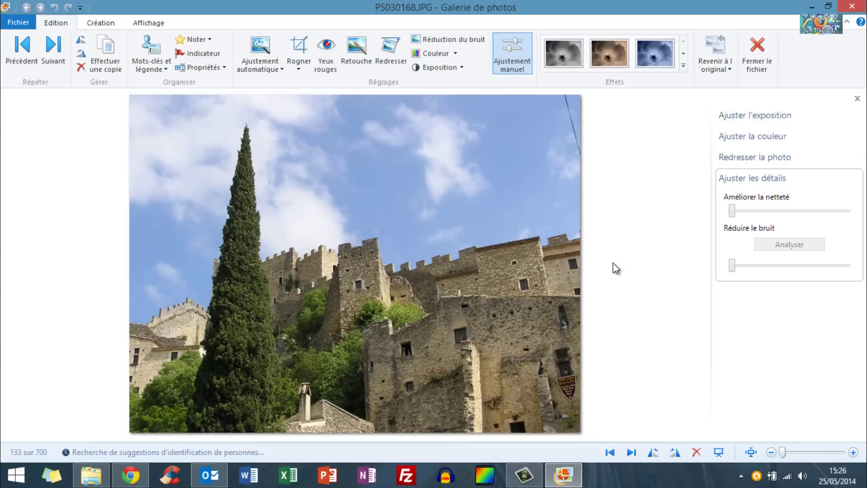
key(Right)
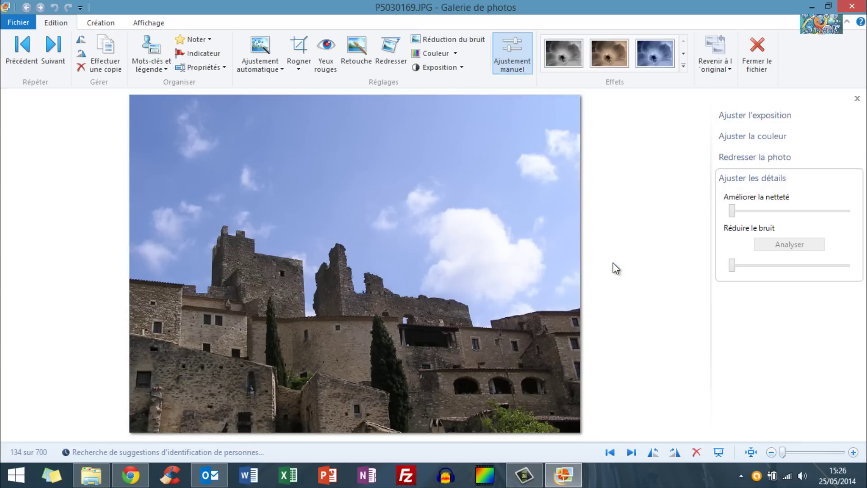
key(Right)
key(Right)
key(Right)
key(Right)
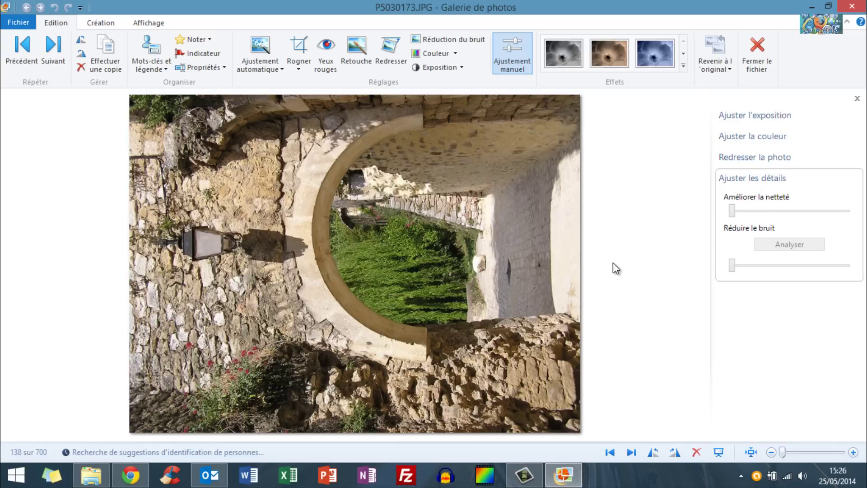
click(674, 453)
key(Right)
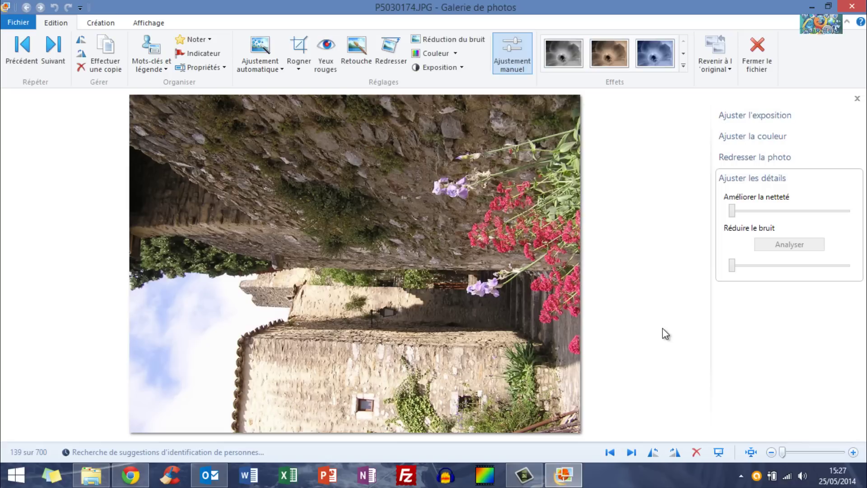
click(680, 453)
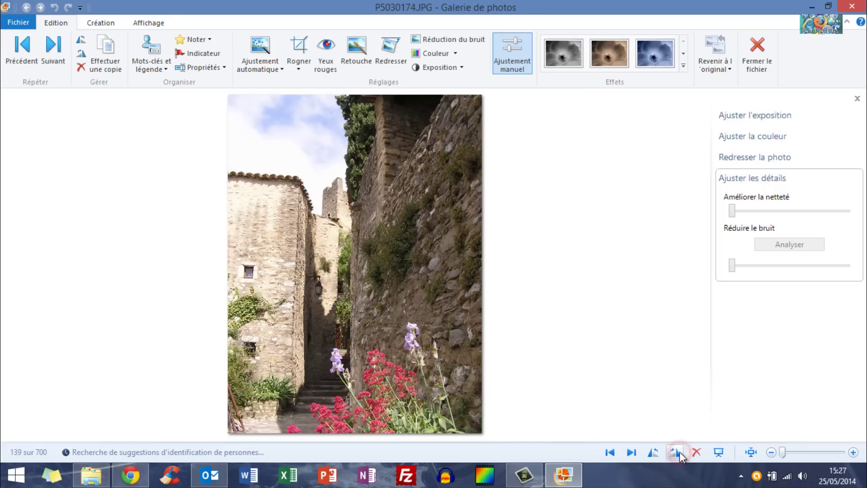
key(Right)
key(Right)
key(Right)
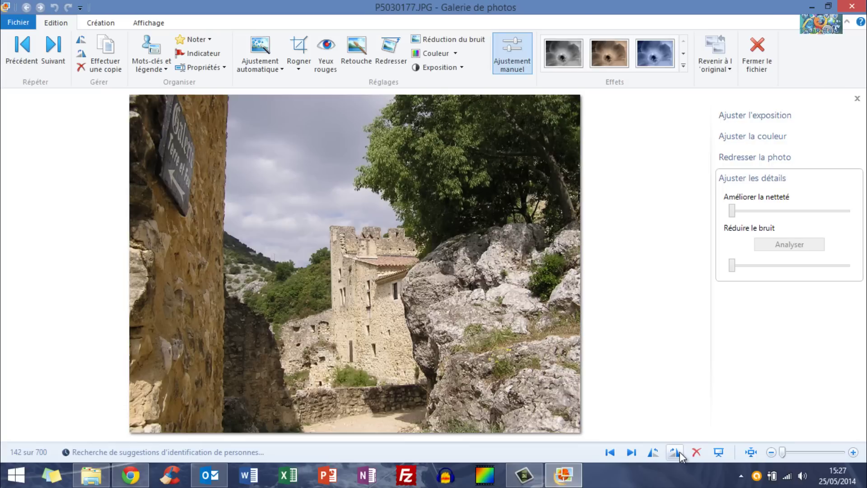
key(Right)
key(Right)
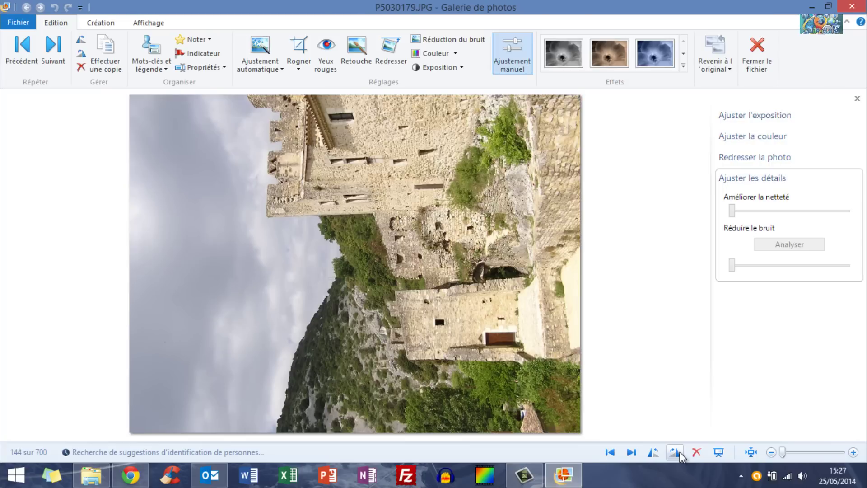
click(676, 454)
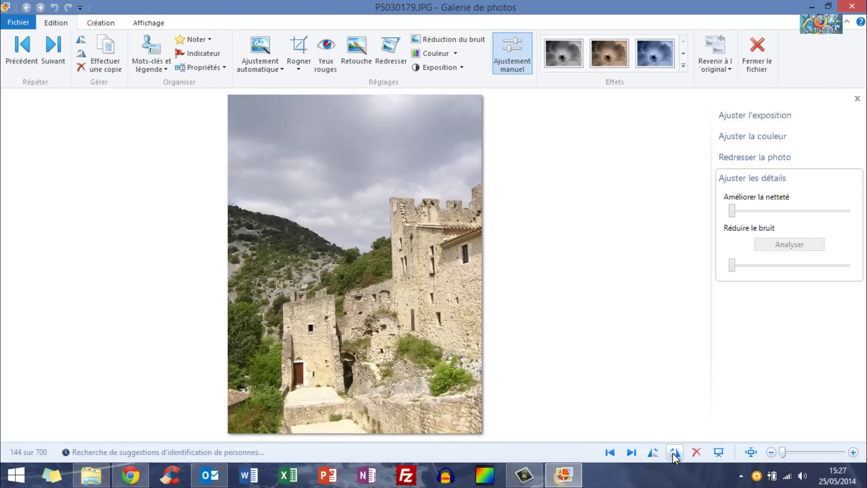
Rotate the tower, arched doorway and house photos upright, advancing to P5030192.
key(Right)
key(Right)
key(Right)
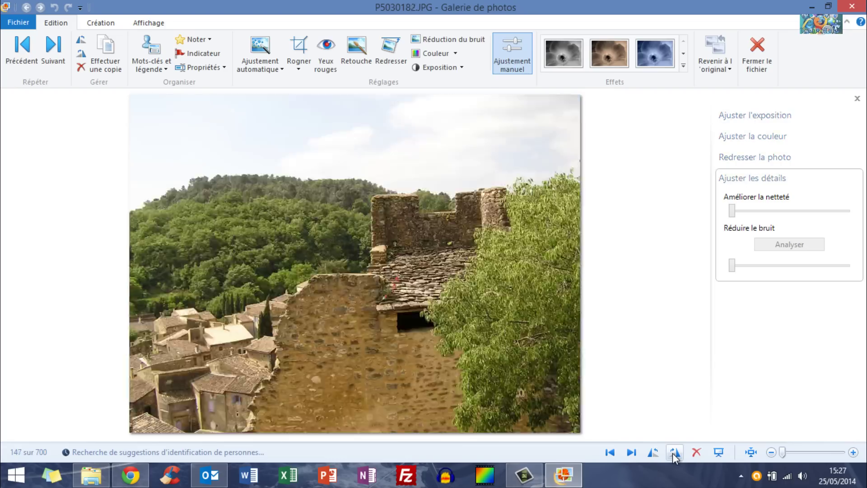
key(Right)
key(Right)
key(Right)
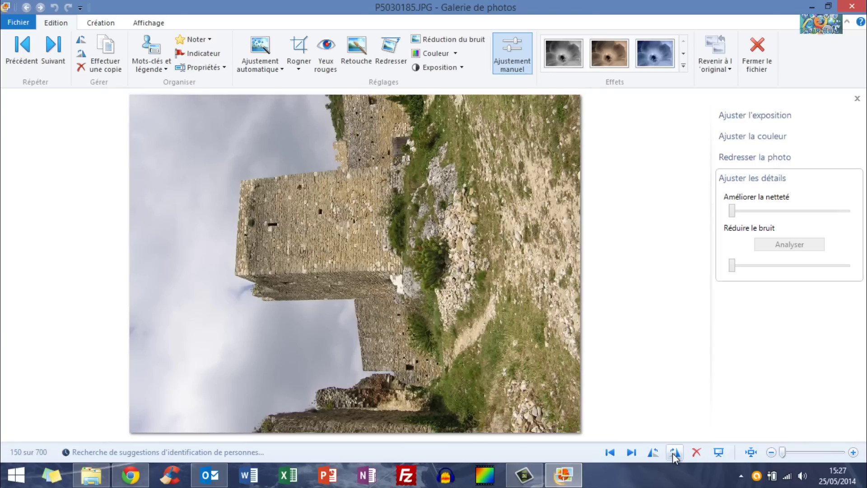
click(674, 454)
key(Right)
key(Right)
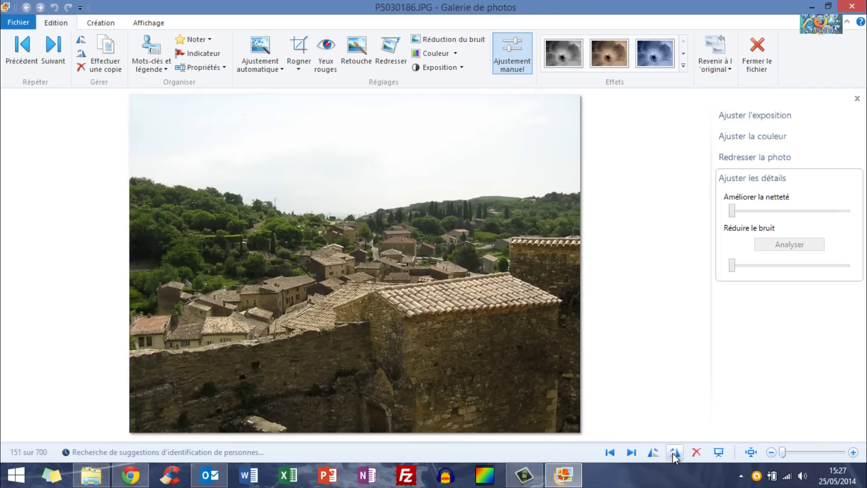
key(Right)
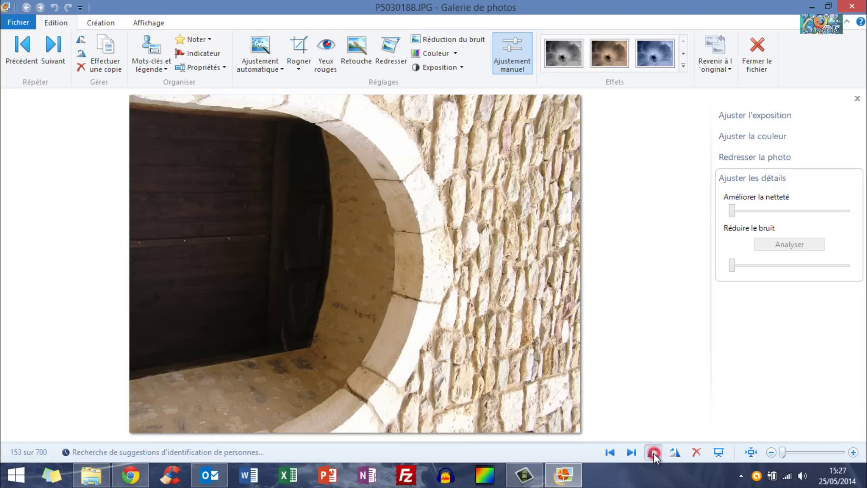
click(654, 453)
key(Right)
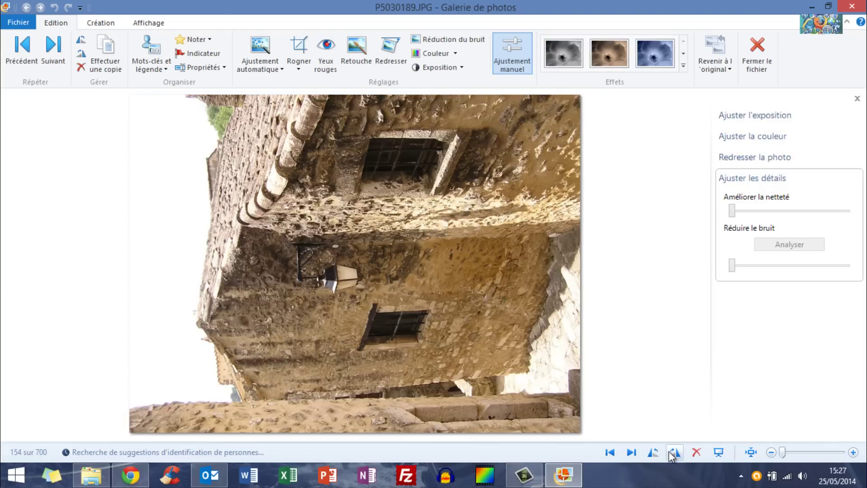
click(673, 453)
key(Right)
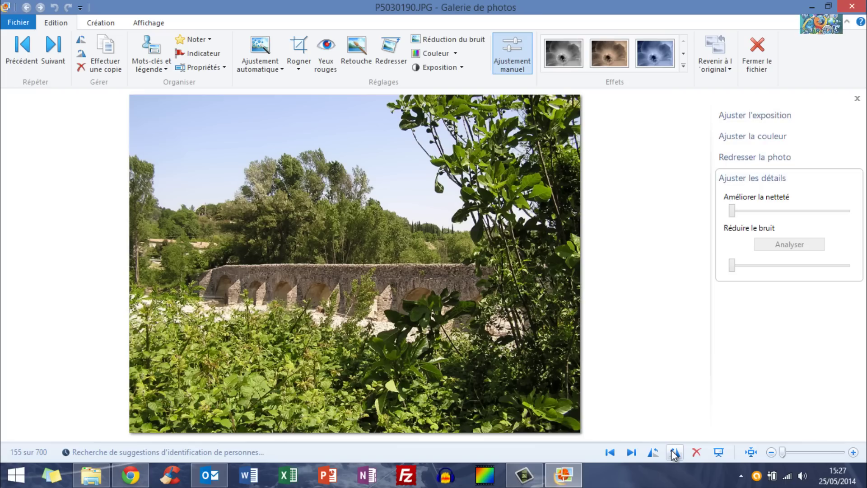
key(Right)
key(Right)
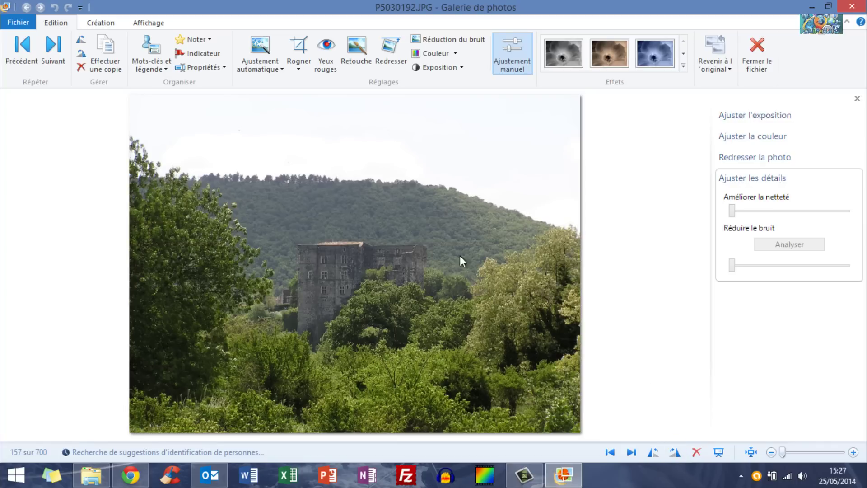
Brighten P5030192, raise contrast, lift the shadows, and pull in black and white points.
click(735, 179)
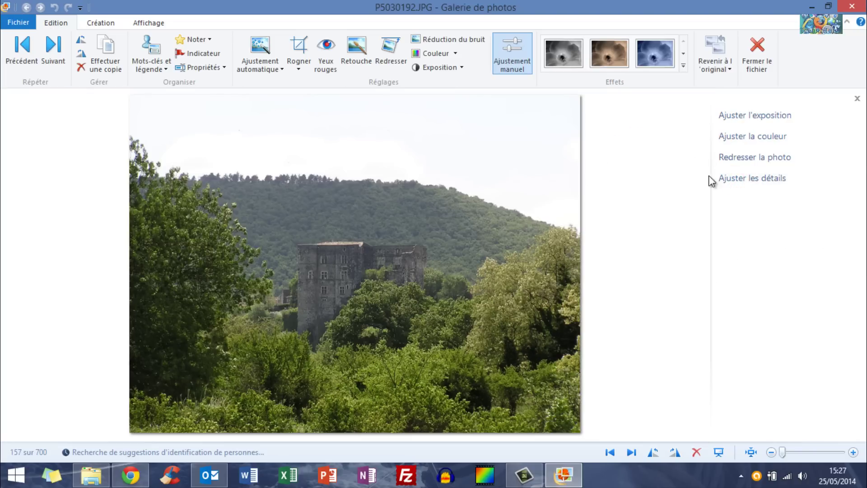
click(760, 118)
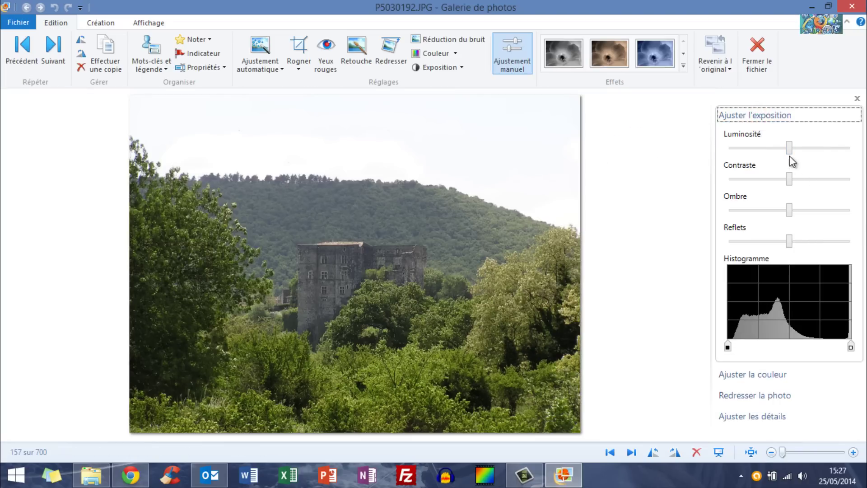
mouse_move(789, 148)
mouse_down()
mouse_move(834, 153)
mouse_move(734, 149)
mouse_move(815, 148)
mouse_move(791, 149)
mouse_up()
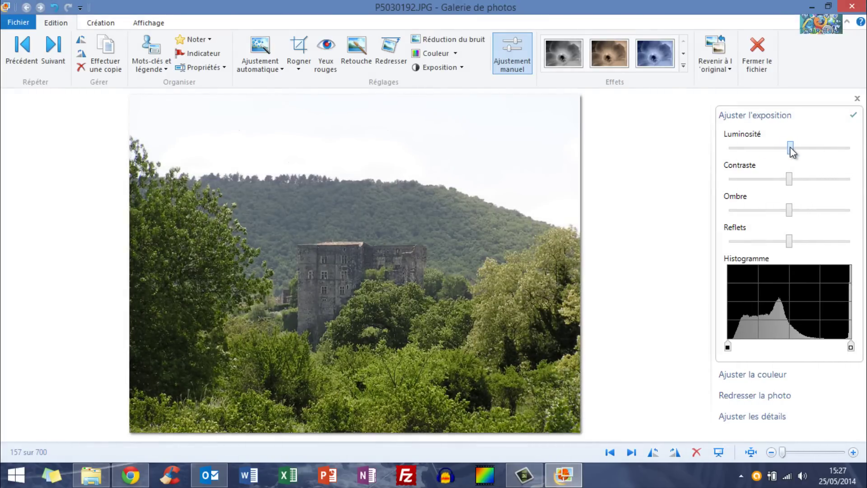
drag(789, 179, 684, 177)
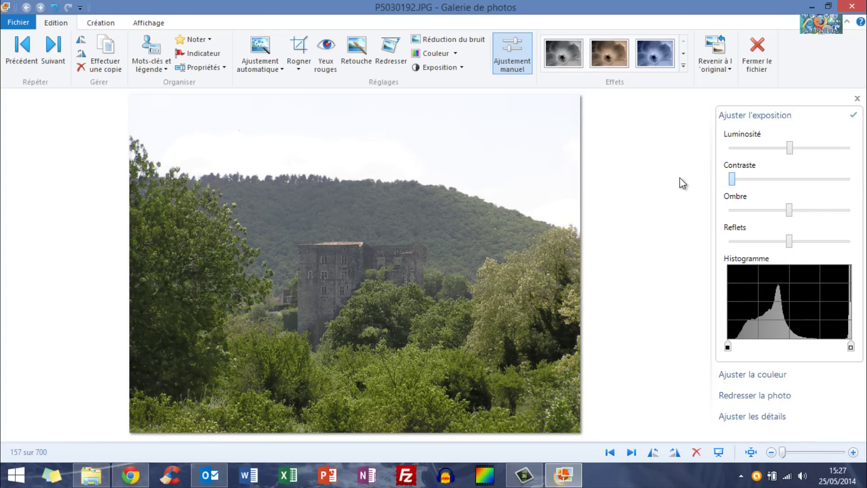
drag(732, 178, 818, 184)
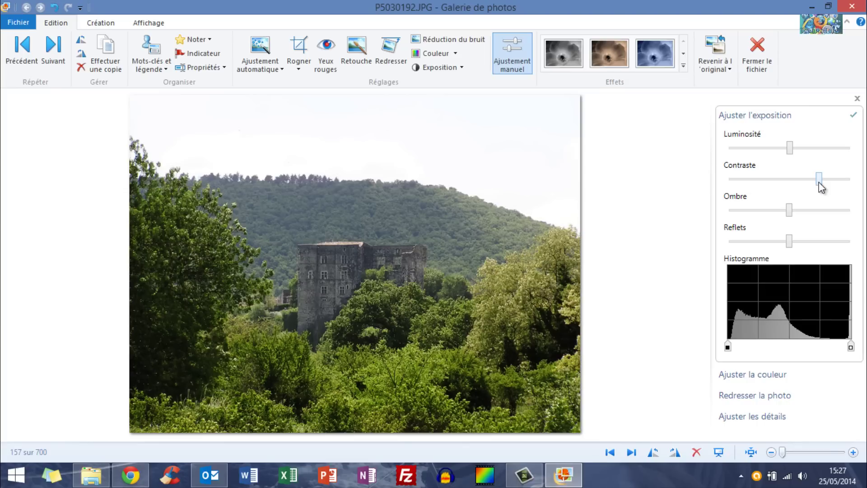
mouse_move(819, 181)
mouse_down()
mouse_move(766, 184)
mouse_move(824, 178)
mouse_up()
drag(789, 211, 724, 255)
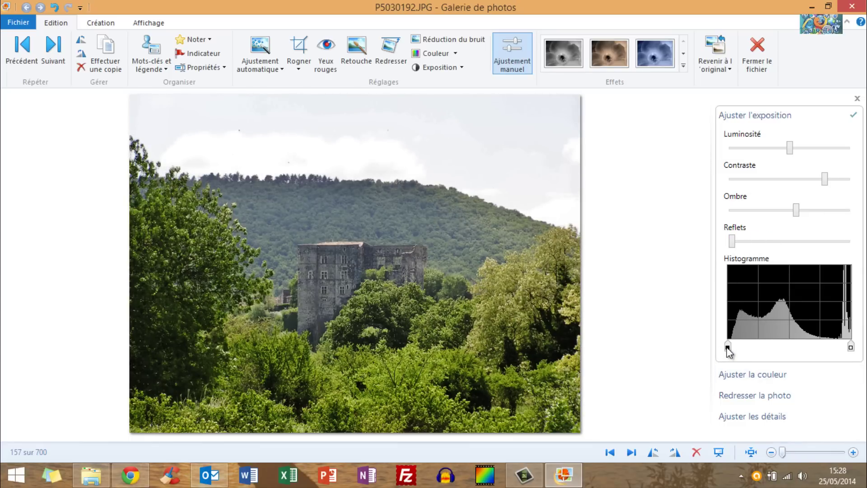
mouse_move(728, 348)
mouse_down()
mouse_move(749, 348)
mouse_move(733, 348)
mouse_up()
mouse_move(850, 347)
mouse_down()
mouse_move(768, 348)
mouse_move(860, 349)
mouse_up()
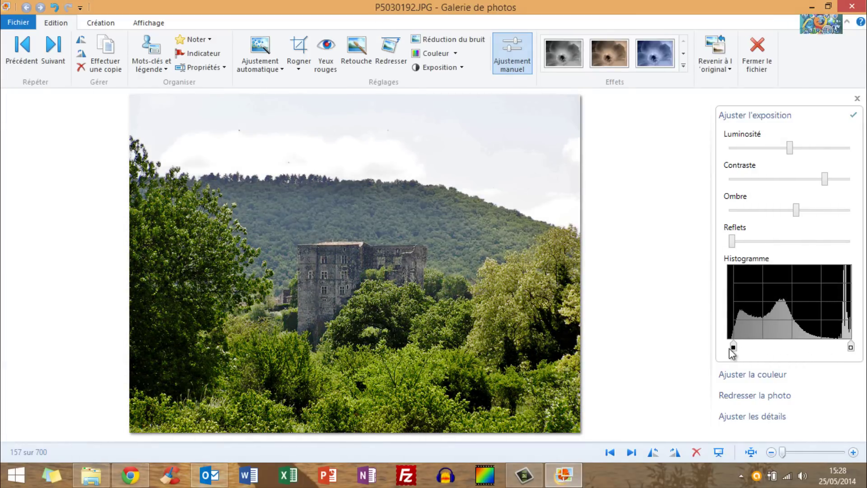
drag(737, 348, 735, 348)
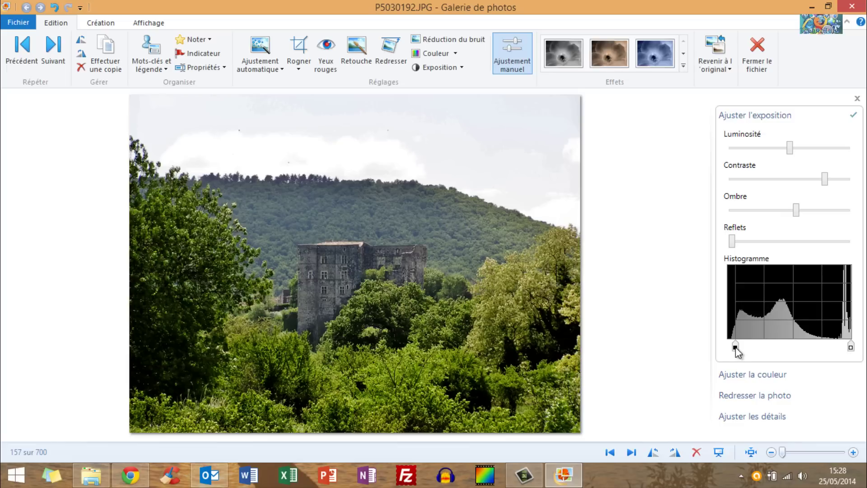
click(752, 118)
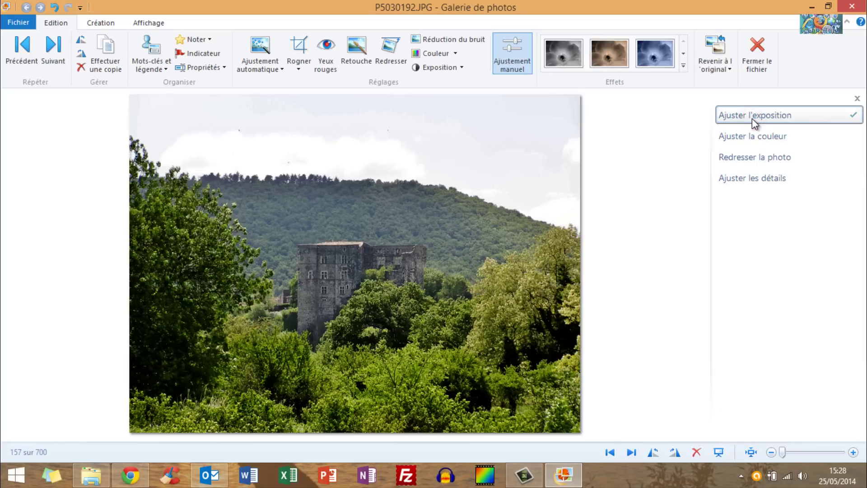
Warm P5030192's colour temperature, settling tint and saturation near neutral.
click(742, 134)
drag(787, 169, 770, 186)
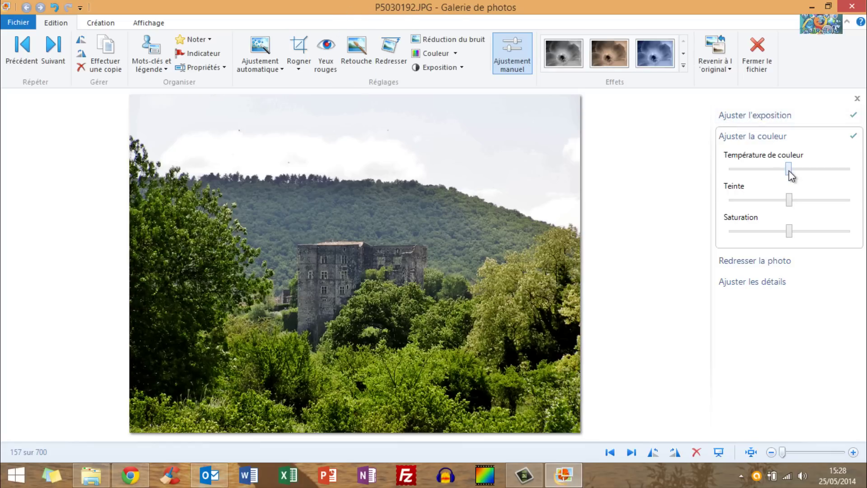
drag(788, 169, 822, 176)
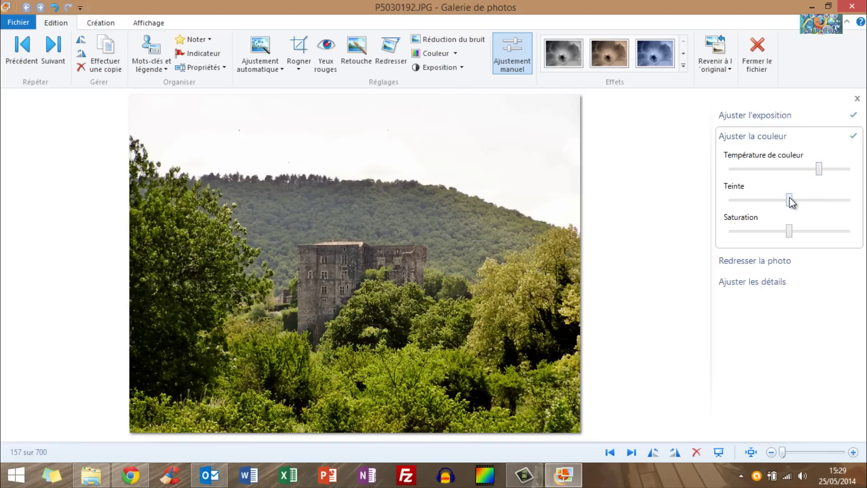
drag(792, 202, 718, 210)
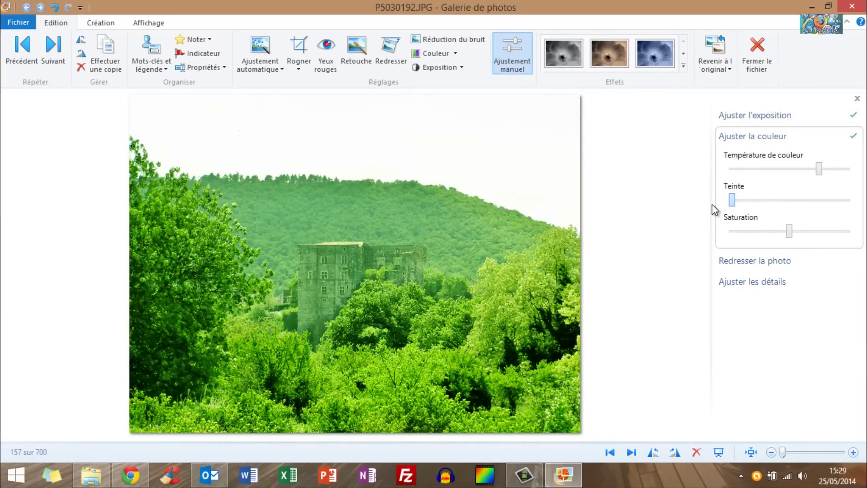
drag(731, 200, 793, 202)
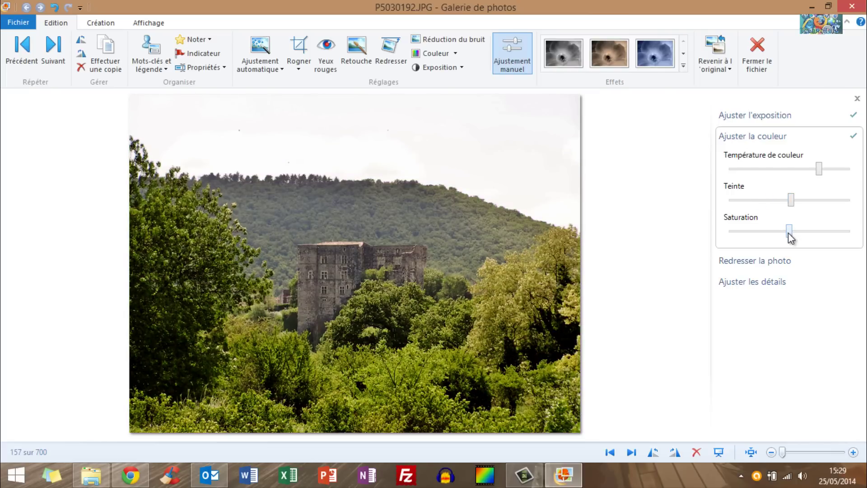
mouse_move(789, 234)
mouse_down()
mouse_move(858, 223)
mouse_move(688, 227)
mouse_move(863, 229)
mouse_move(799, 231)
mouse_move(788, 243)
mouse_up()
drag(787, 199, 785, 200)
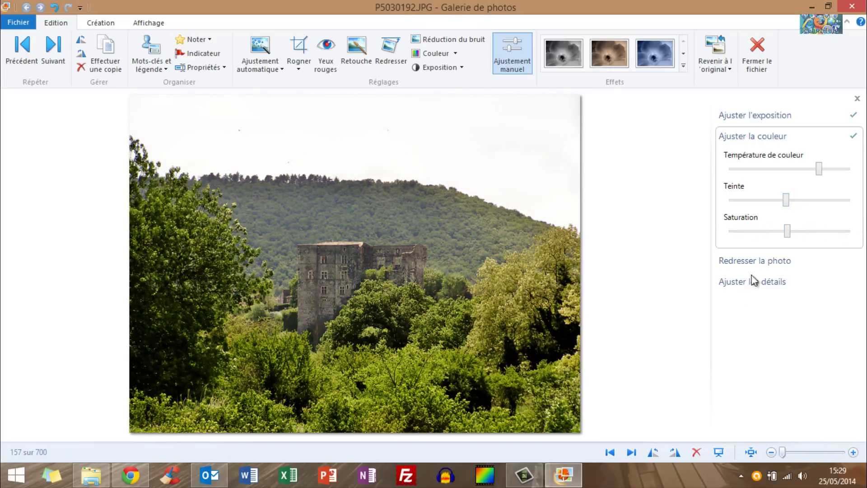
click(736, 137)
Save the castle edits and browse ahead to the ruins photo P5030197.
click(631, 451)
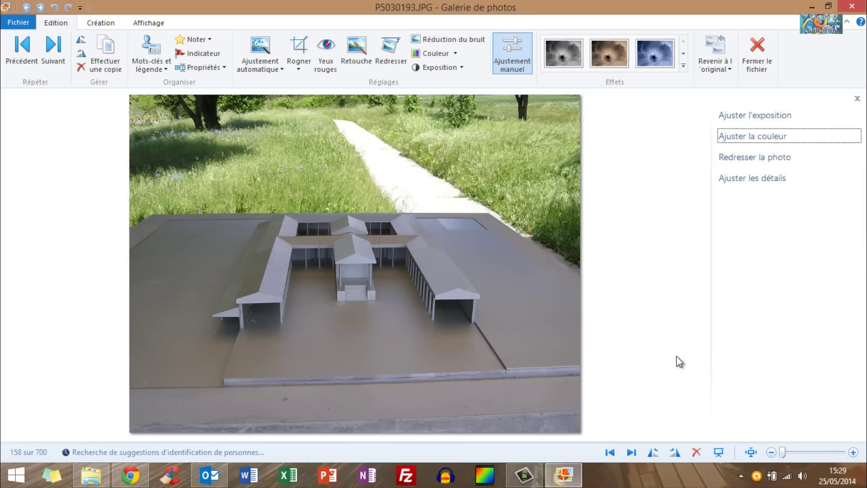
key(Right)
key(Right)
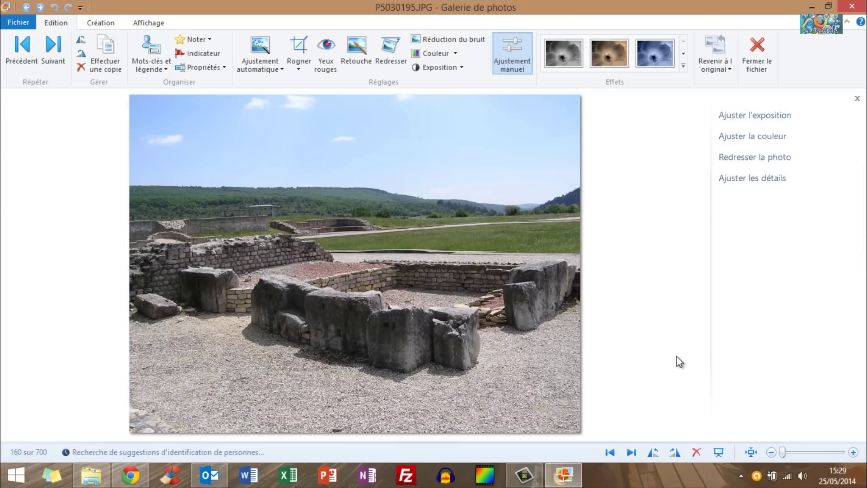
key(Right)
key(Right)
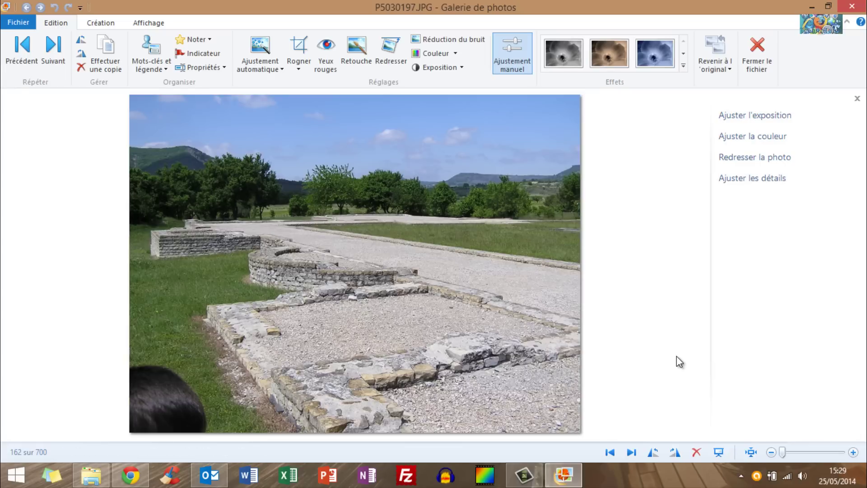
key(Right)
key(Left)
Start a crop on the ruins photo, stretching the frame from the top-left to the right edge.
click(299, 45)
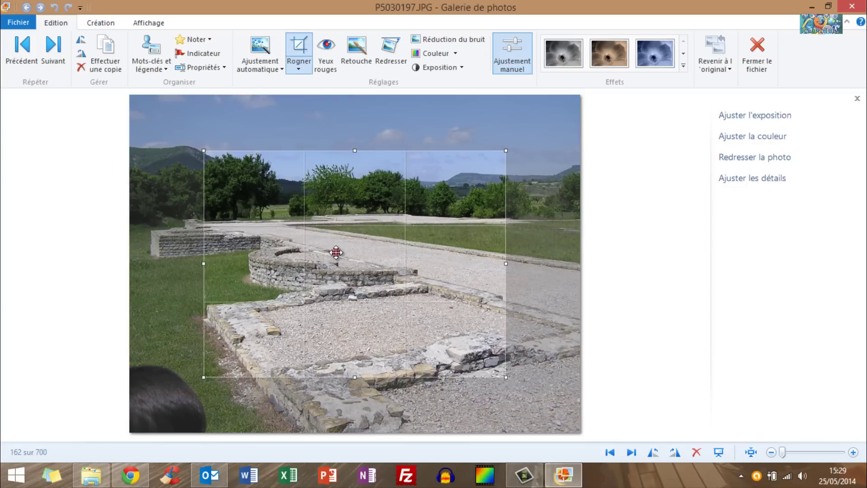
drag(336, 252, 253, 192)
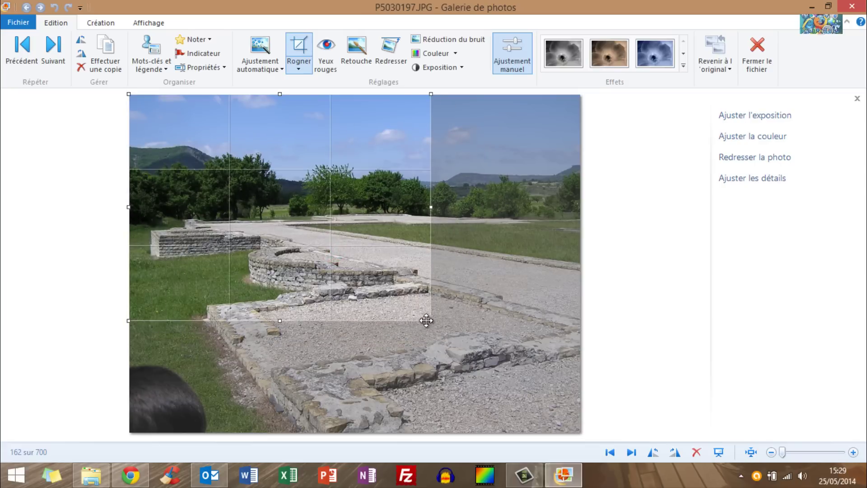
drag(430, 321, 605, 362)
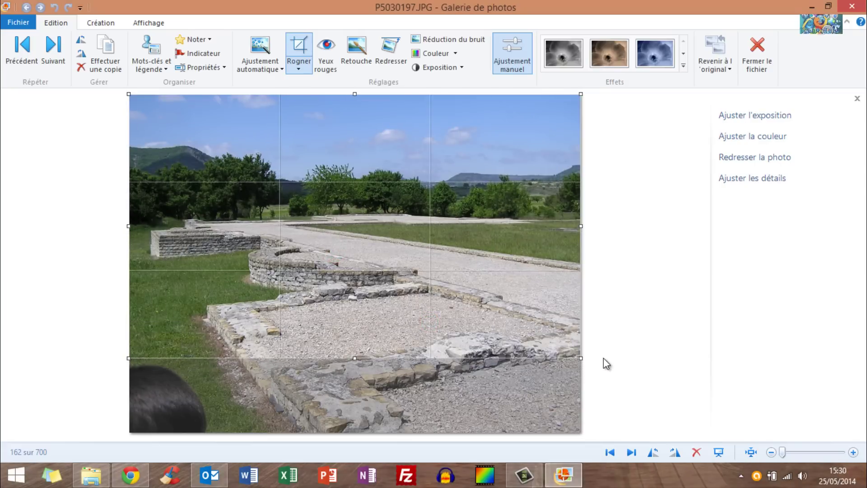
click(297, 68)
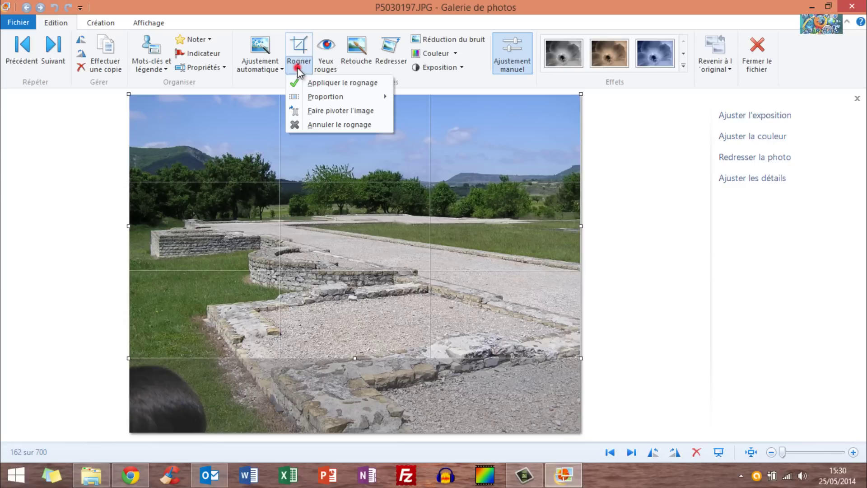
click(154, 119)
mouse_move(582, 95)
mouse_down()
mouse_move(429, 110)
mouse_move(132, 108)
mouse_move(580, 94)
mouse_up()
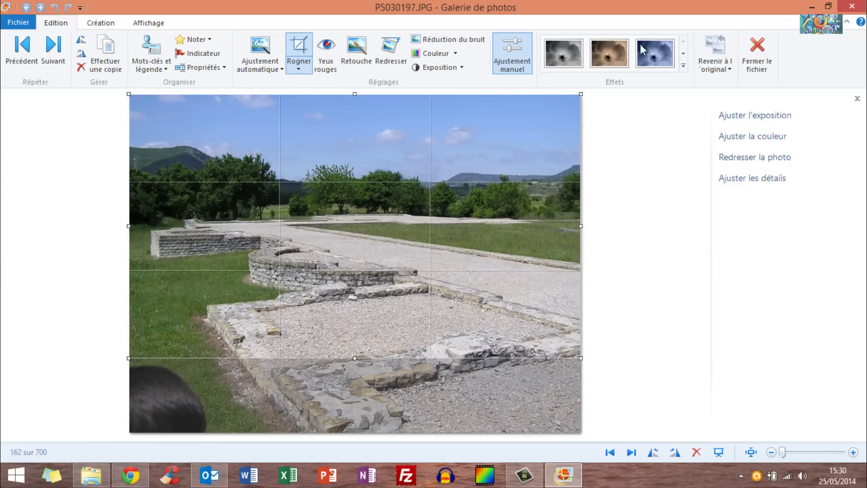
Switch the crop to the original proportions, then move and resize the 4:3 frame.
click(305, 69)
mouse_move(352, 98)
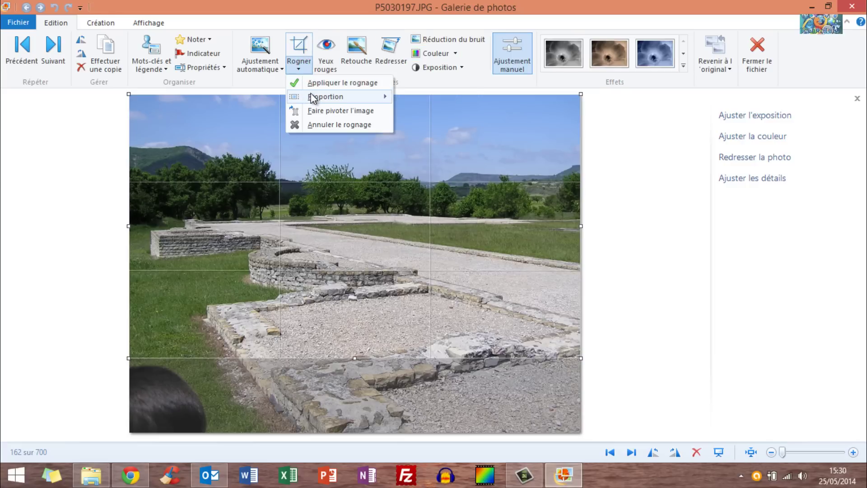
mouse_move(312, 95)
click(417, 97)
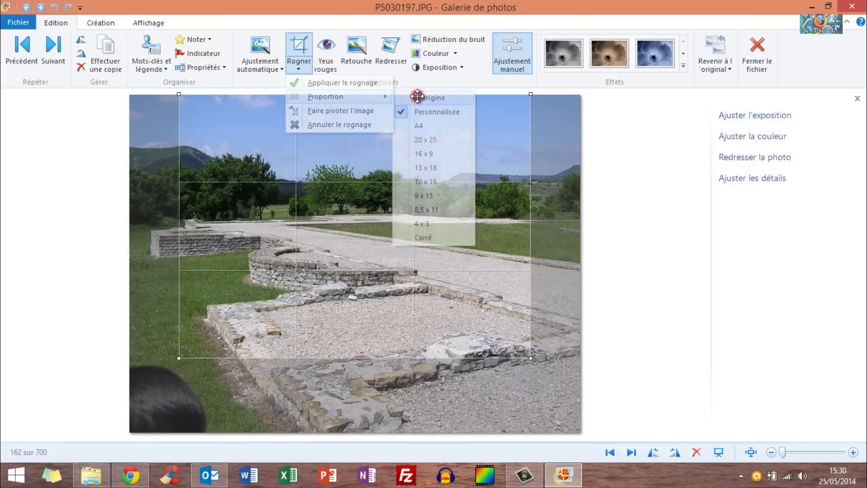
drag(346, 153, 291, 149)
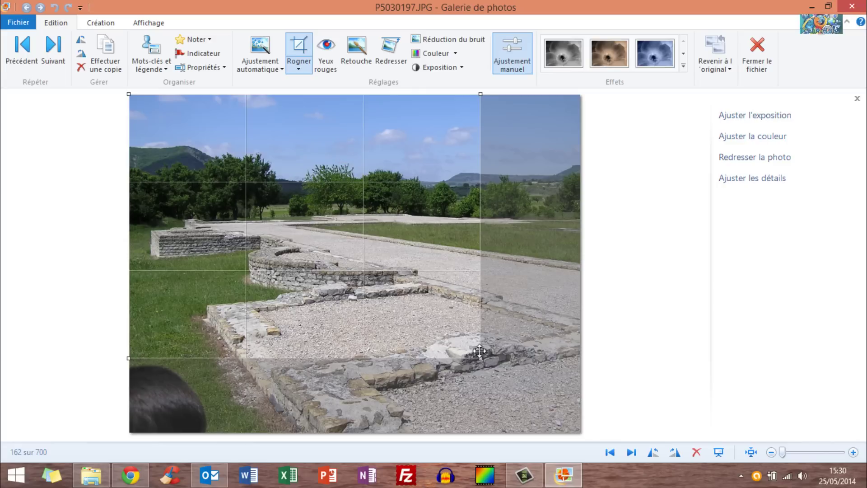
drag(482, 358, 504, 375)
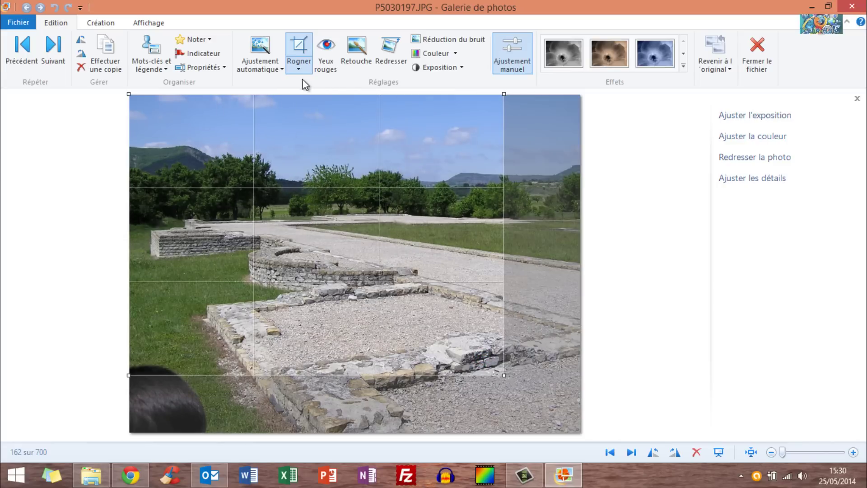
Switch the crop to A4 proportions and shrink the box from its top-right corner.
click(301, 66)
mouse_move(351, 97)
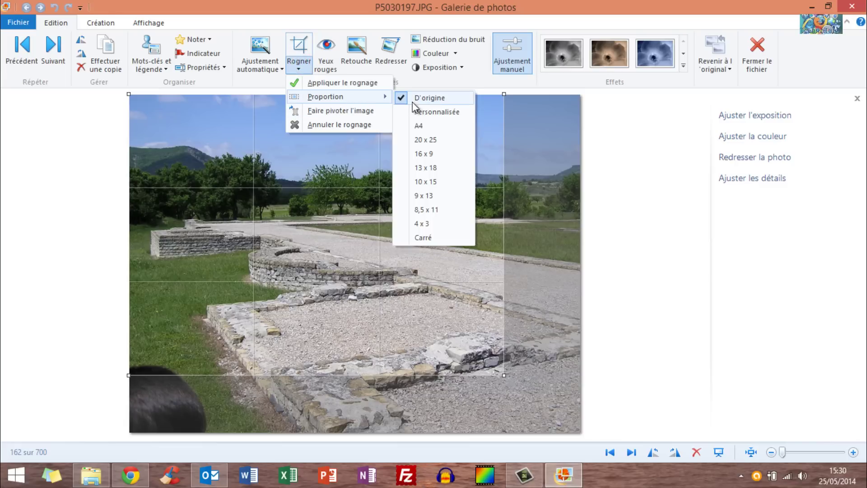
click(434, 127)
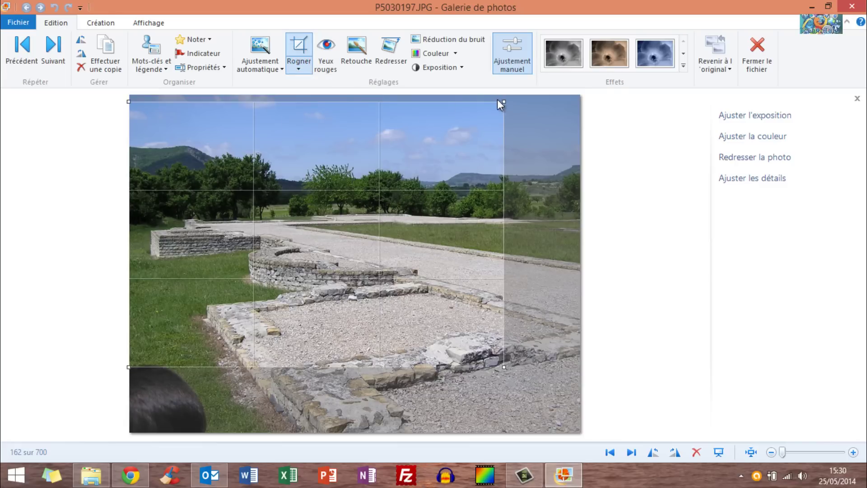
drag(506, 102, 484, 248)
Crop to a full-width 16 x 9 frame, apply it, and move on to P5030198.JPG.
click(307, 70)
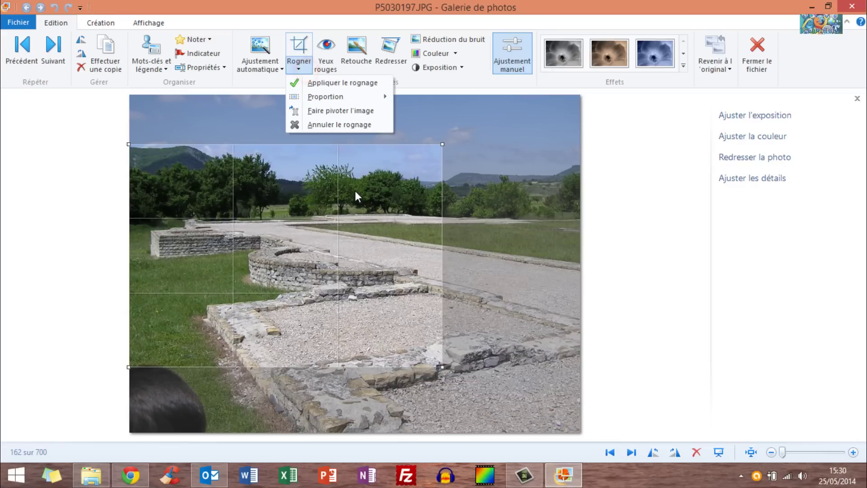
mouse_move(364, 96)
click(368, 93)
click(435, 152)
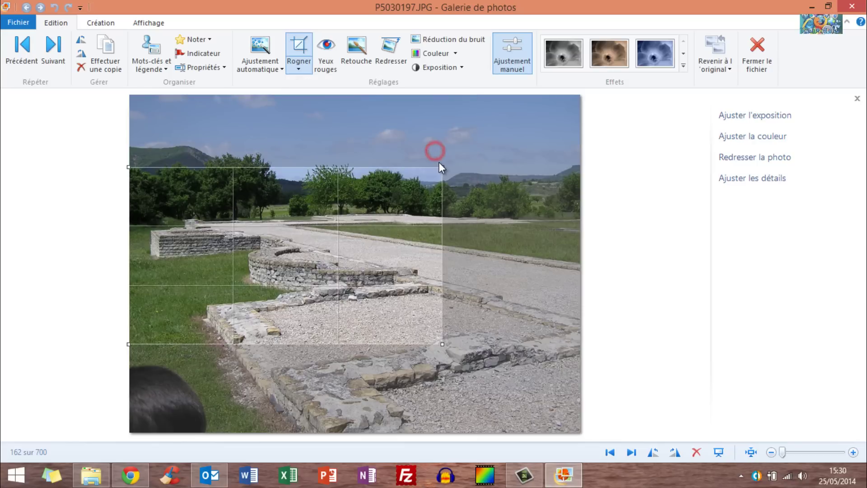
drag(444, 167, 617, 93)
drag(431, 172, 457, 159)
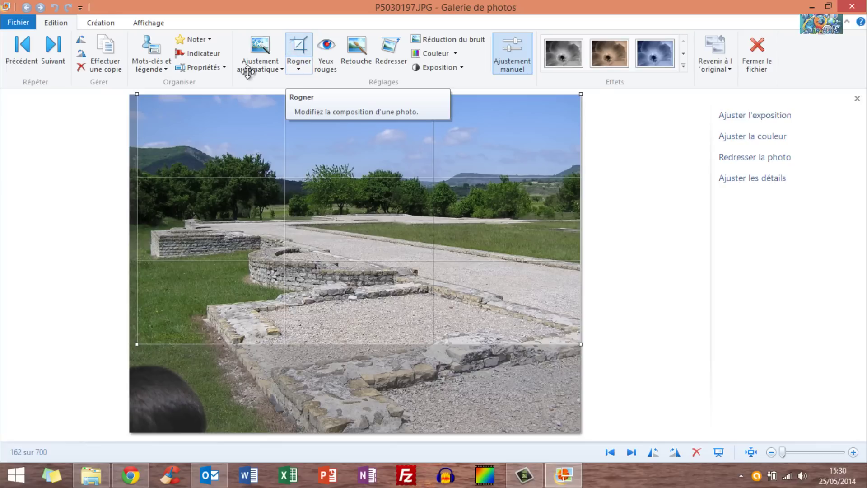
drag(207, 160, 203, 160)
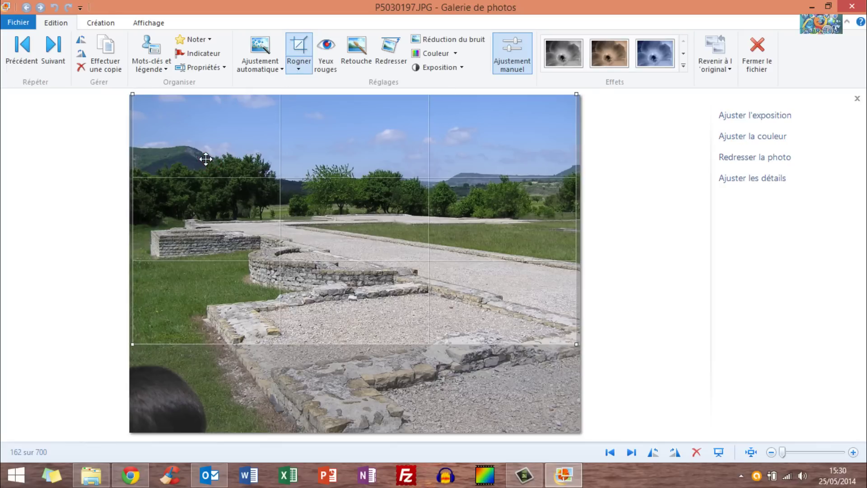
click(300, 46)
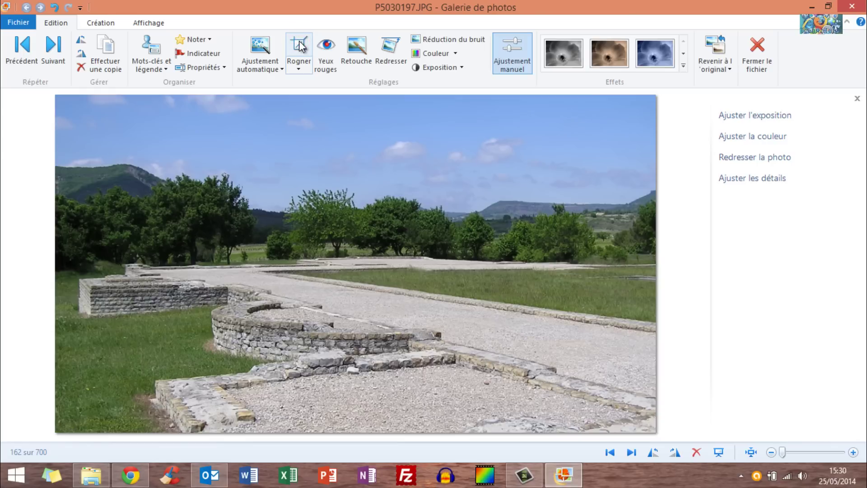
key(Right)
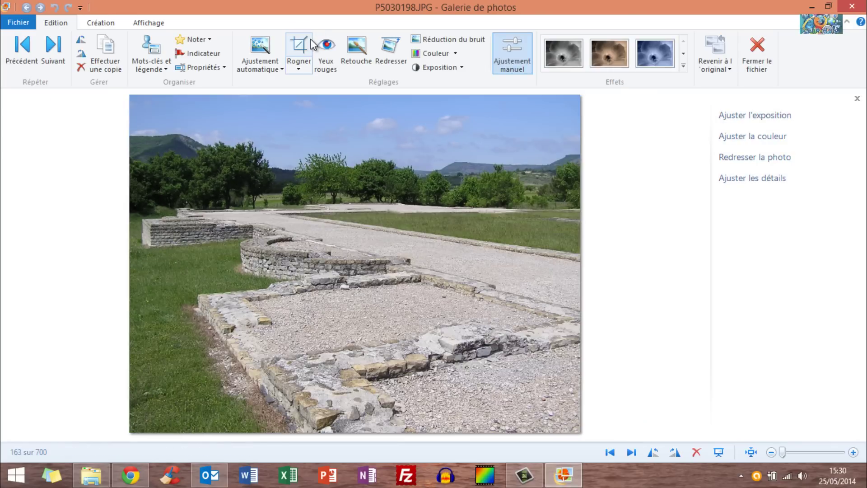
Advance to P5030199.JPG and zoom in, centring the view on the walking man.
key(Right)
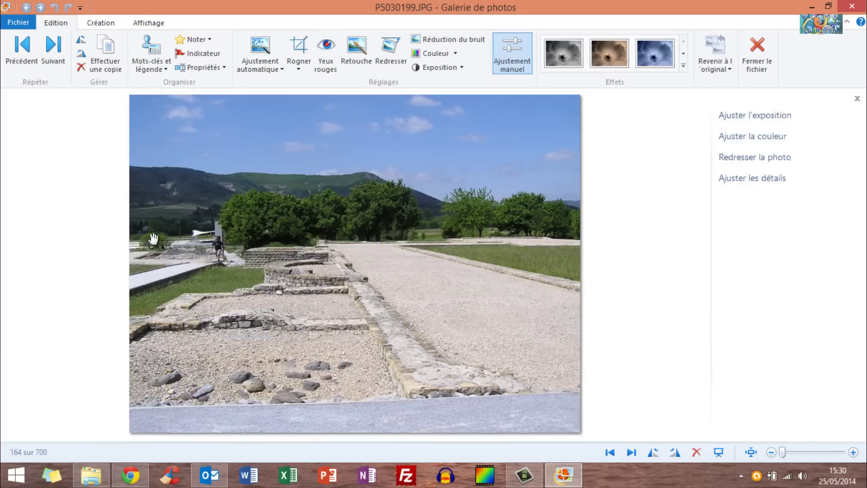
scroll(153, 240, up, 3)
scroll(133, 245, up, 3)
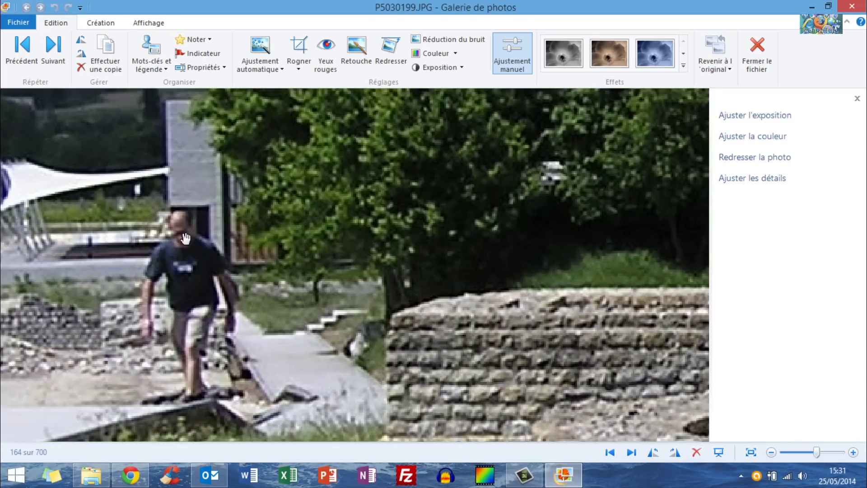
drag(186, 238, 253, 206)
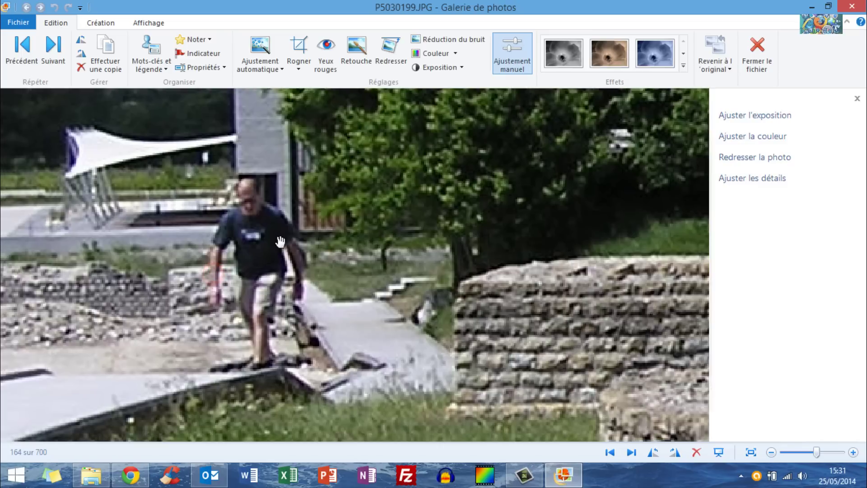
click(351, 57)
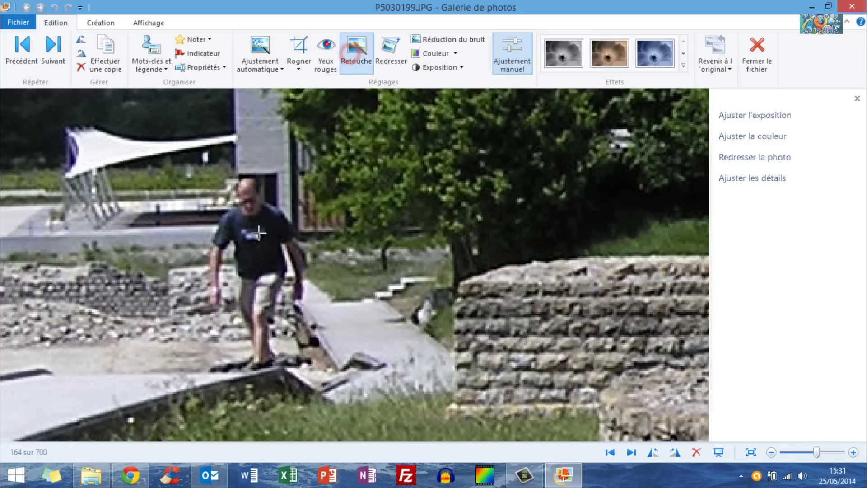
mouse_move(231, 307)
mouse_down()
mouse_move(284, 338)
mouse_move(276, 356)
mouse_move(302, 370)
mouse_up()
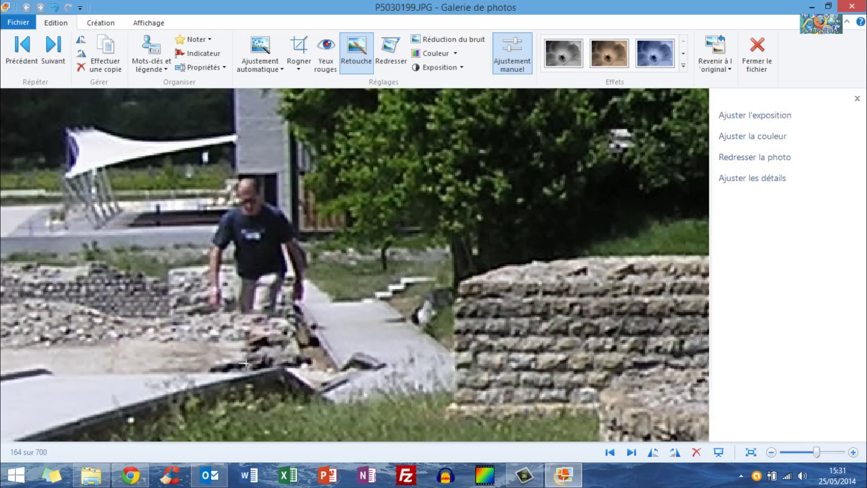
drag(202, 240, 233, 328)
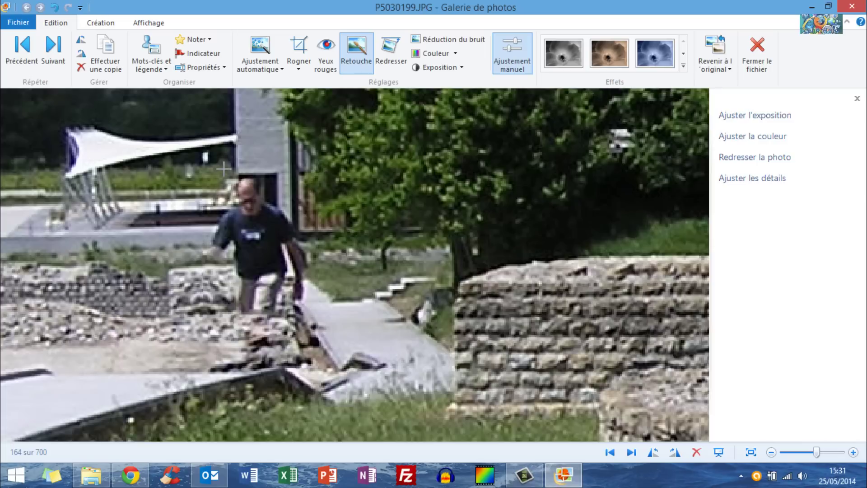
drag(223, 168, 285, 221)
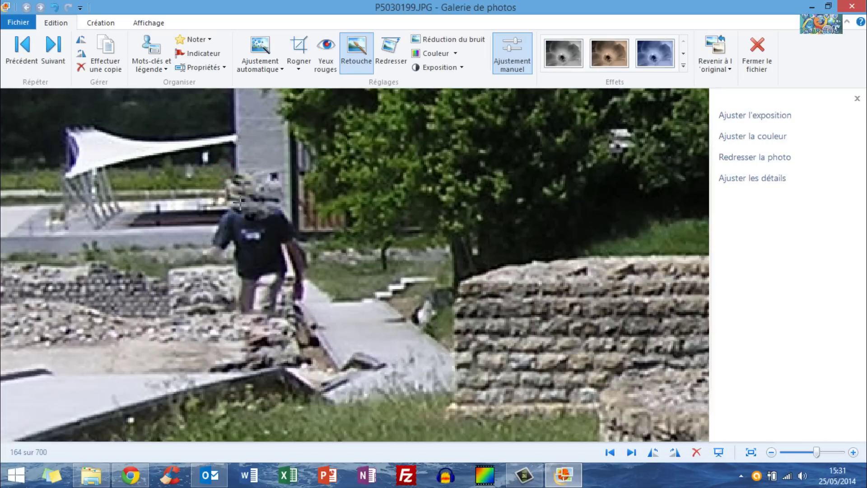
mouse_move(234, 156)
mouse_down()
mouse_move(272, 235)
mouse_move(292, 243)
mouse_up()
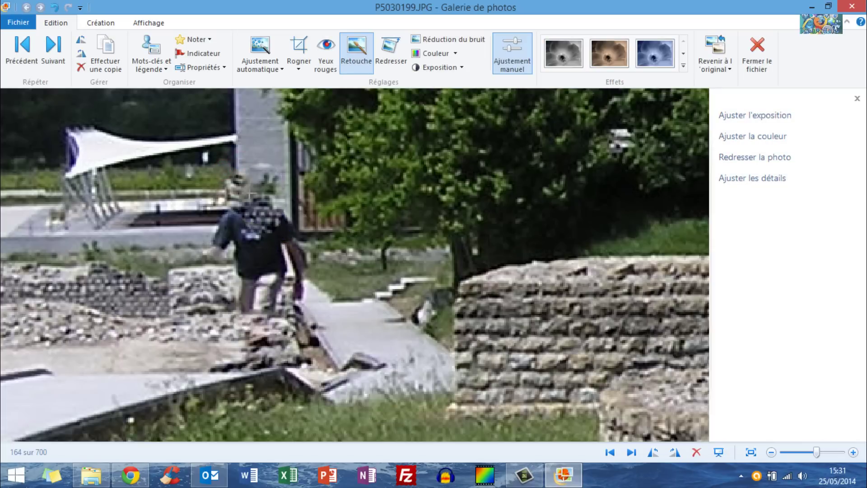
drag(242, 163, 260, 247)
drag(247, 164, 272, 224)
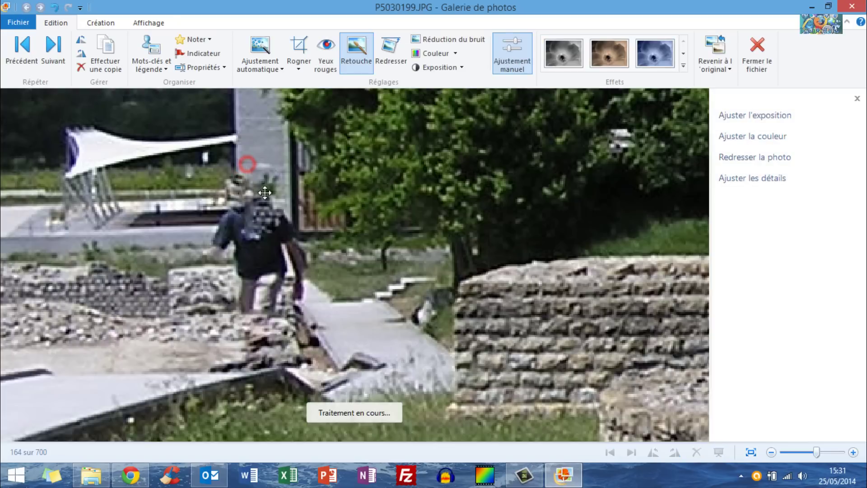
drag(252, 145, 293, 255)
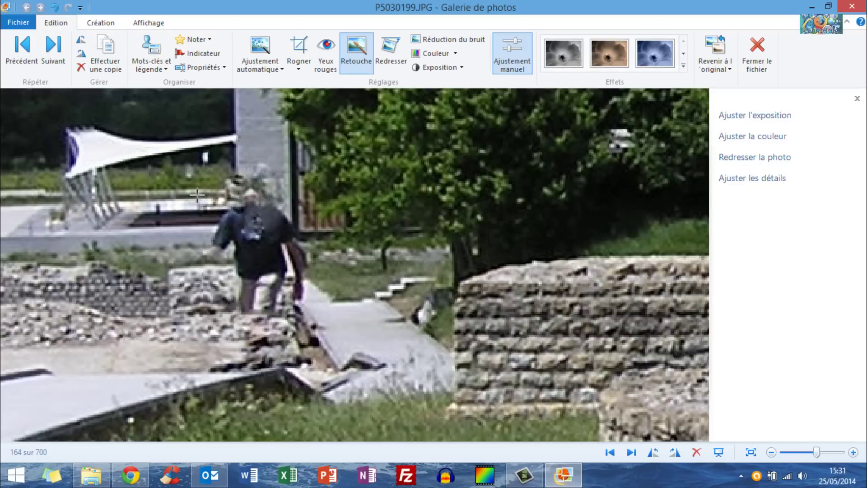
key(ctrl+z)
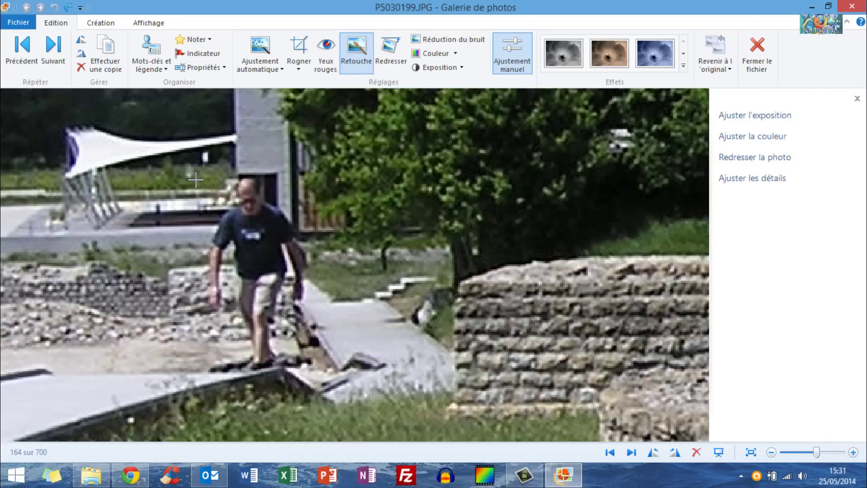
click(67, 8)
click(67, 8)
click(67, 8)
click(54, 7)
click(54, 8)
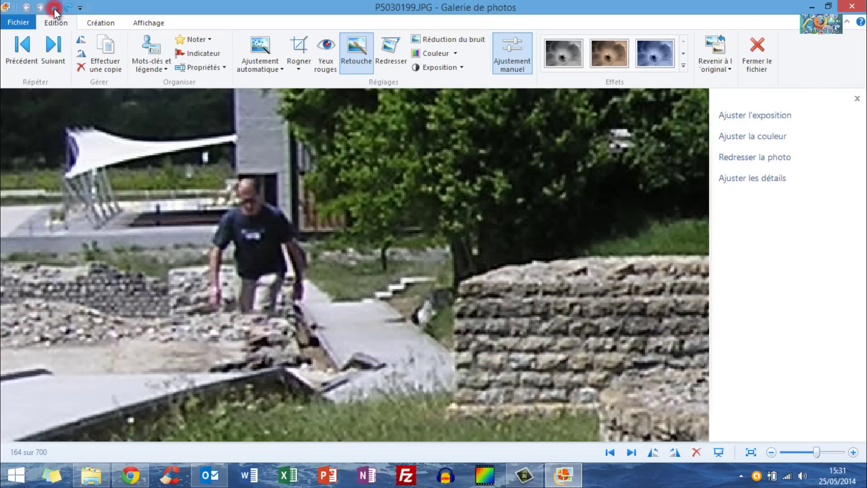
click(54, 8)
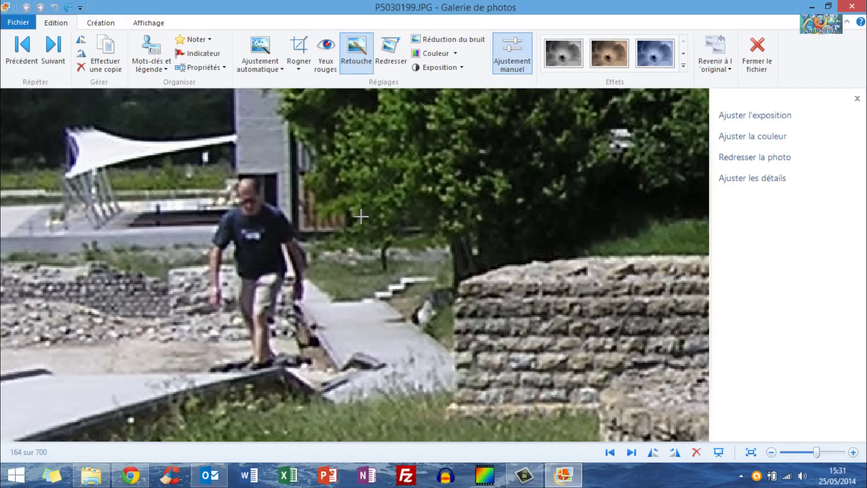
scroll(357, 210, down, 5)
scroll(333, 205, up, 5)
scroll(325, 199, down, 2)
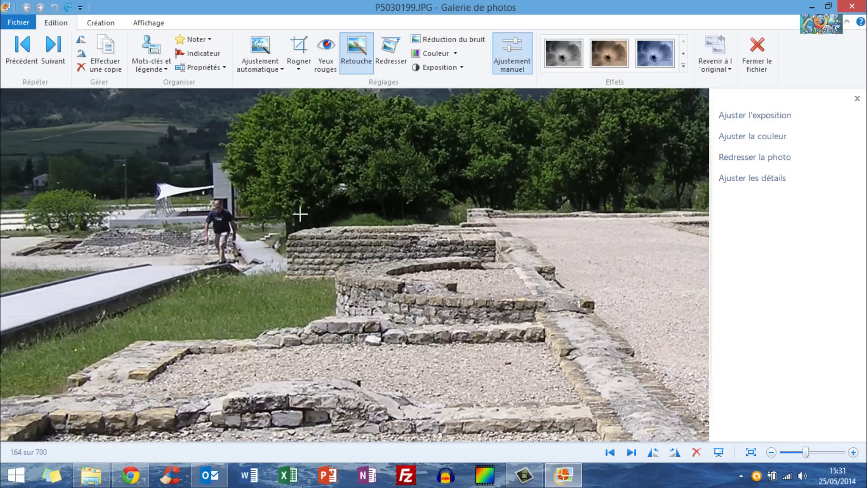
scroll(300, 214, down, 3)
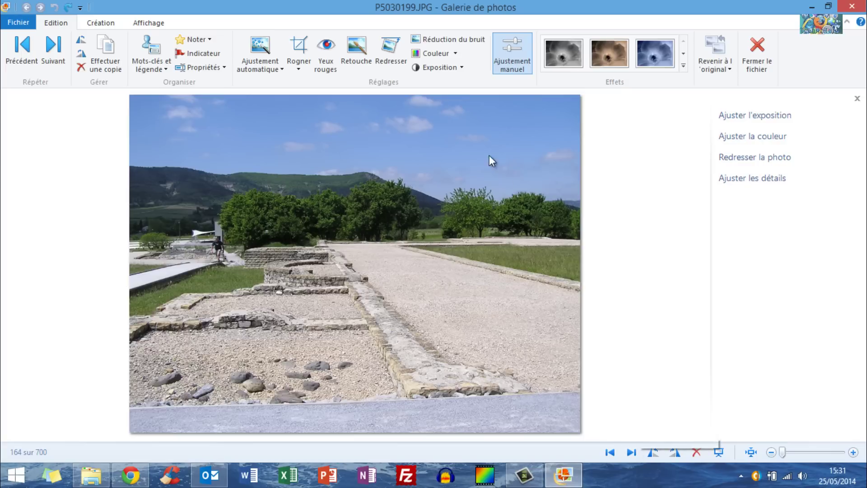
Advance eight photos to P5030207.JPG, then step back one to P5030206.JPG.
click(633, 452)
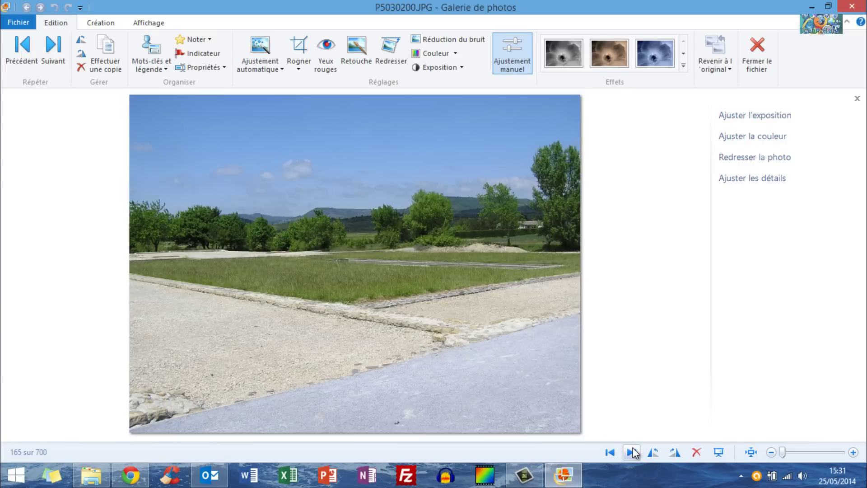
click(633, 452)
click(634, 452)
click(633, 452)
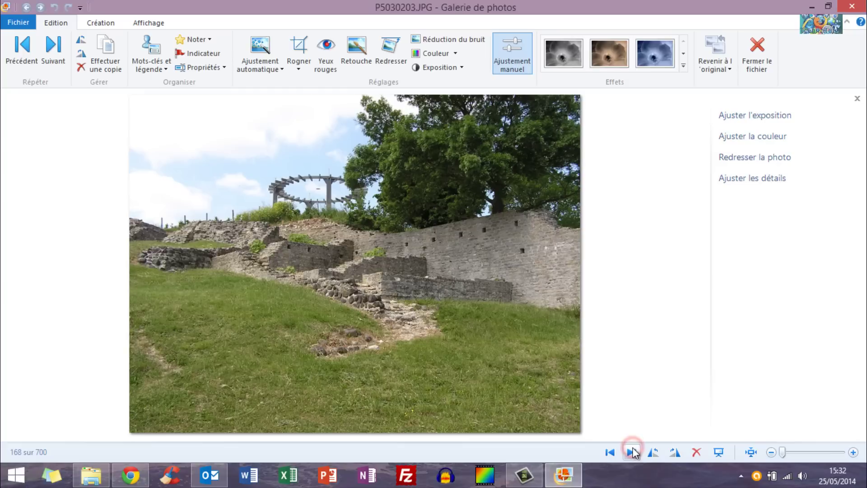
click(634, 452)
click(633, 452)
click(633, 452)
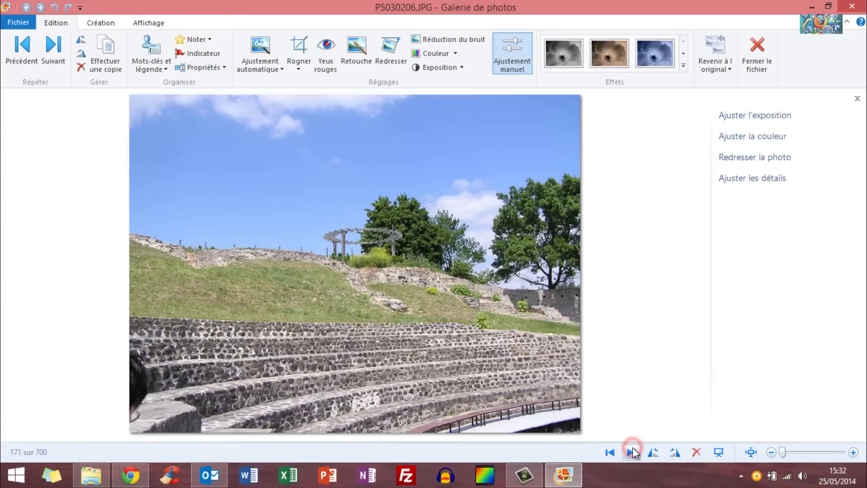
click(633, 452)
click(609, 452)
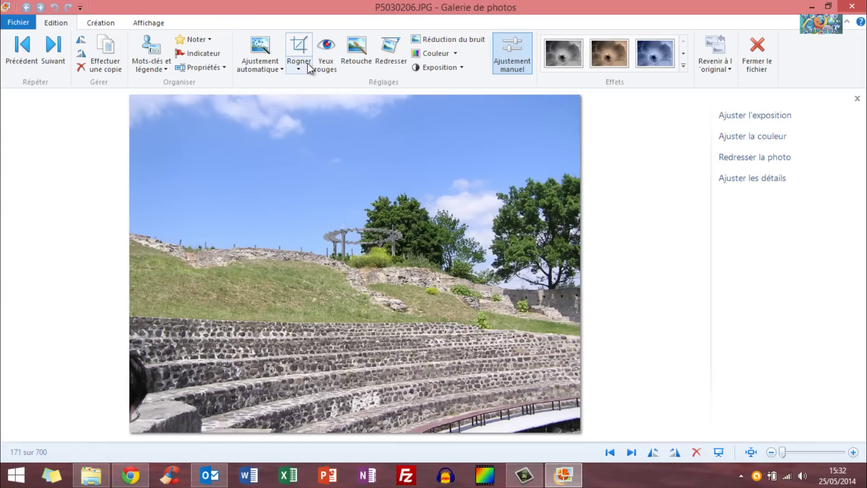
Start cropping P5030206, trying original proportions and then a free custom proportion.
drag(252, 237, 195, 130)
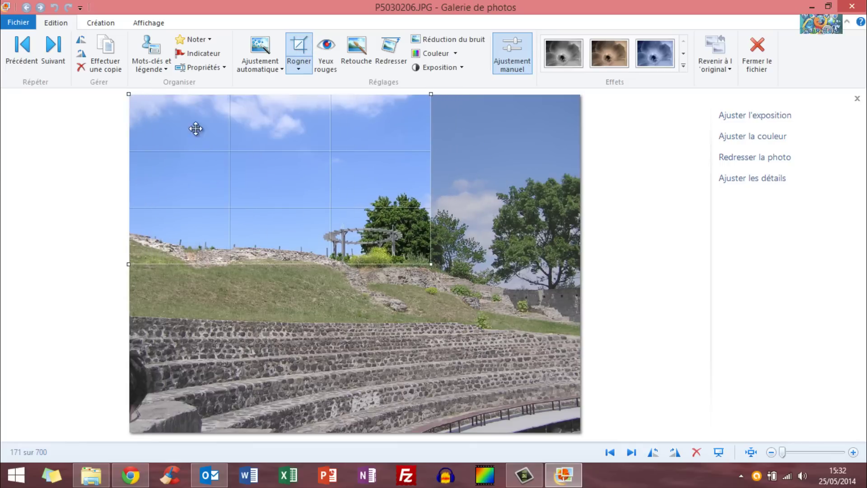
click(301, 71)
mouse_move(312, 98)
click(423, 97)
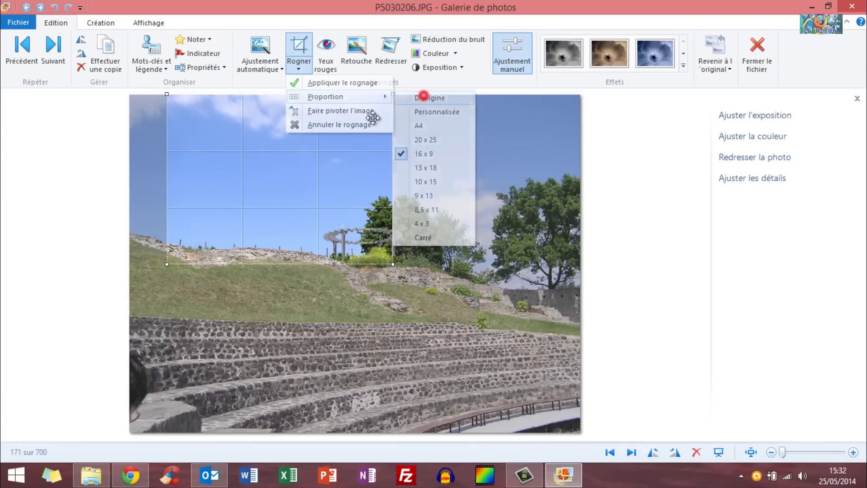
click(300, 69)
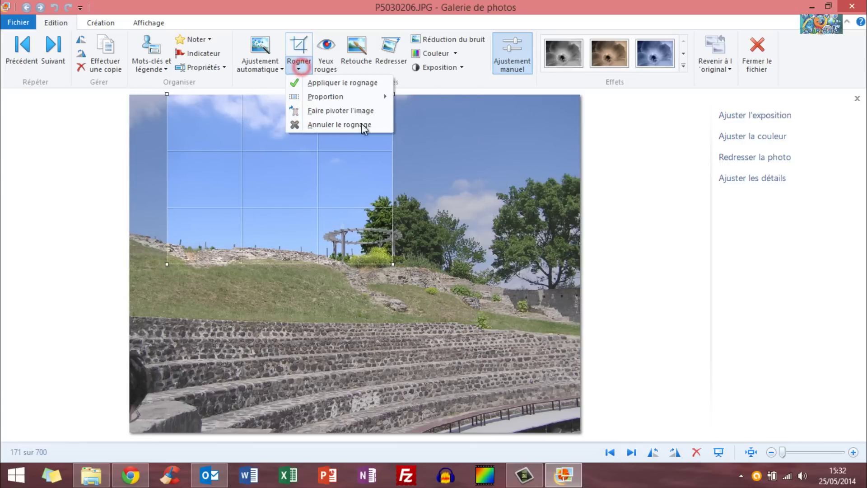
mouse_move(363, 96)
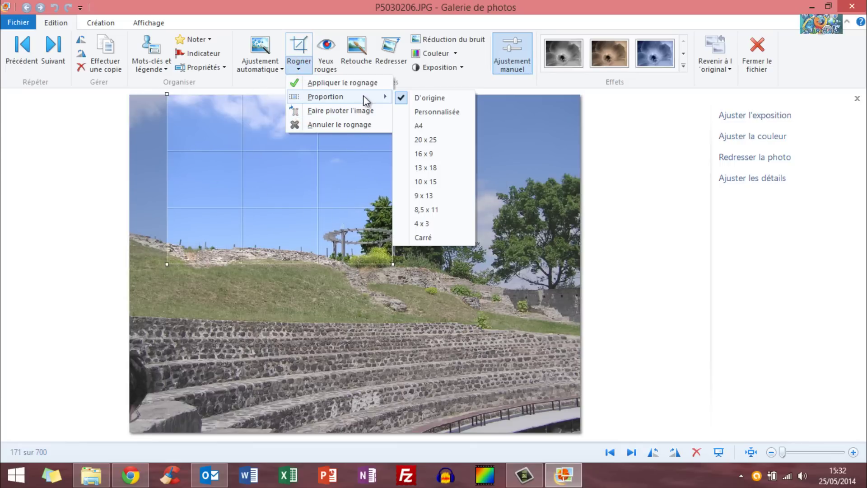
click(408, 113)
Trim a strip off the left edge, apply it, then raise the bottom edge in a new crop.
drag(319, 184, 281, 184)
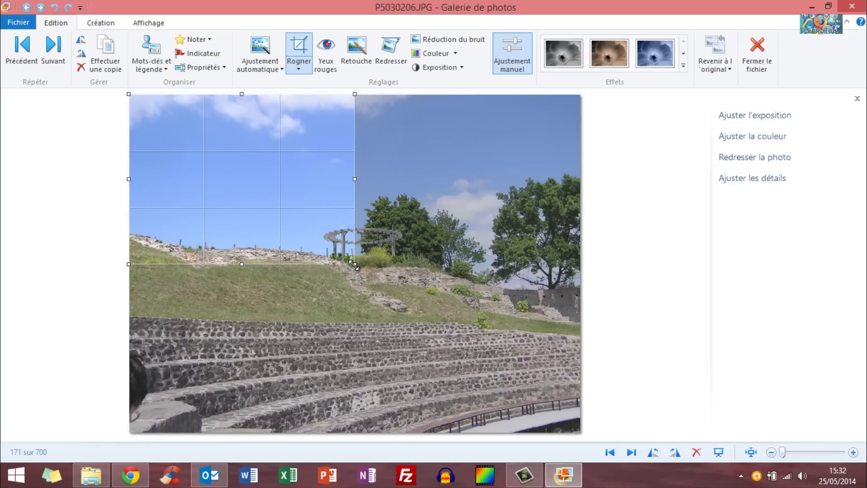
drag(353, 266, 651, 449)
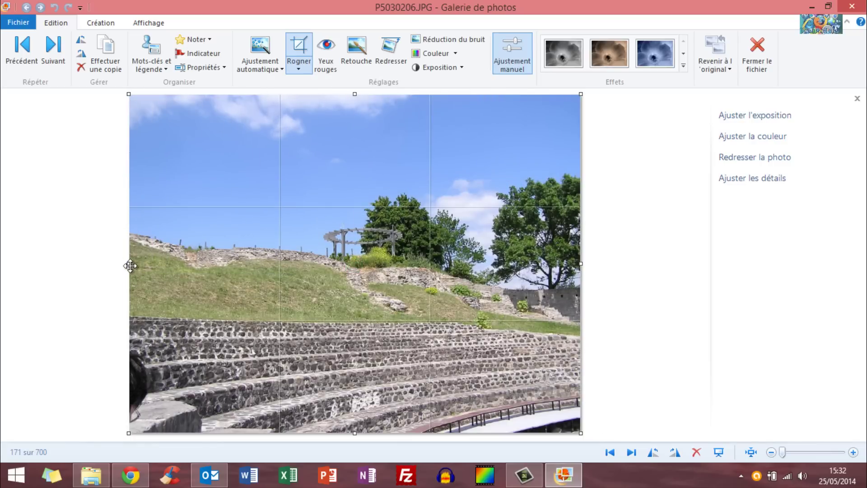
mouse_move(128, 264)
mouse_down()
mouse_move(164, 264)
mouse_move(153, 264)
mouse_up()
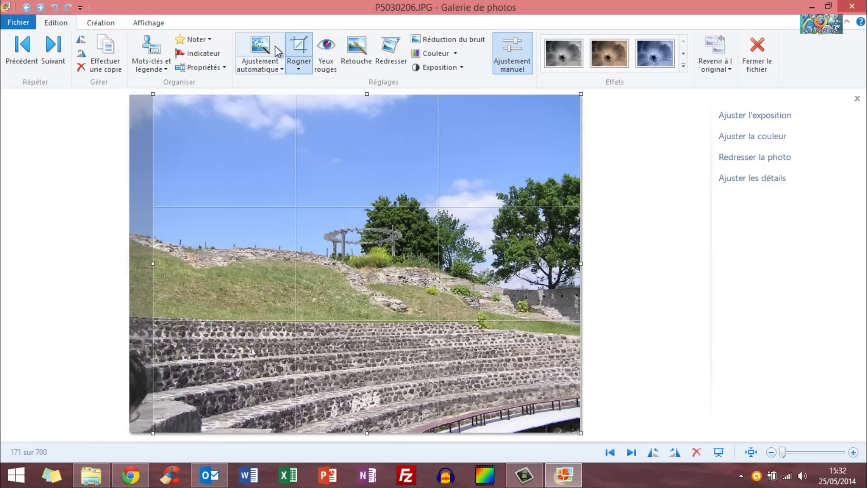
click(296, 44)
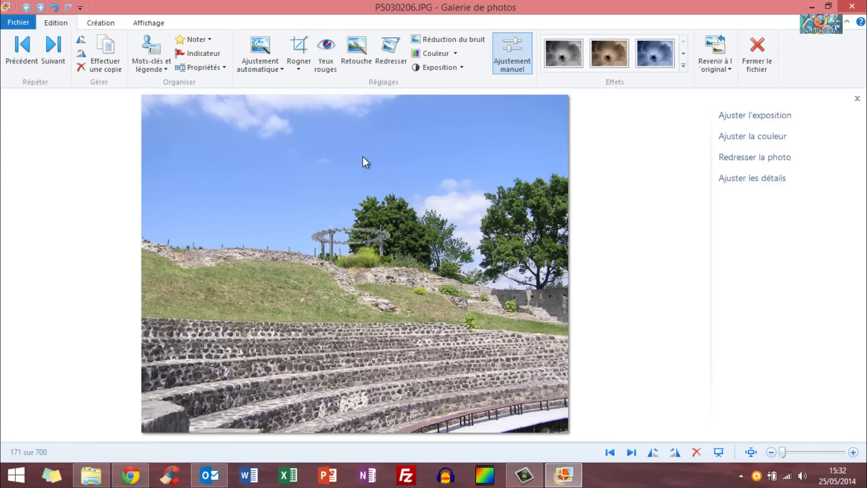
click(294, 48)
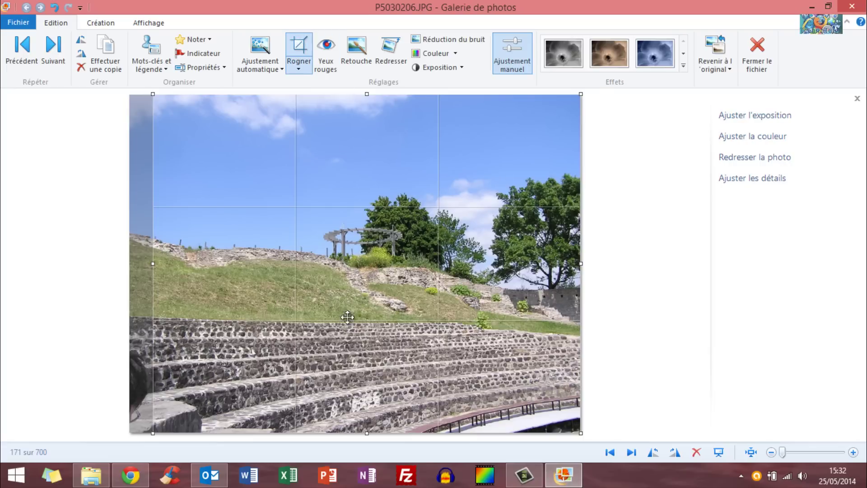
drag(365, 433, 366, 414)
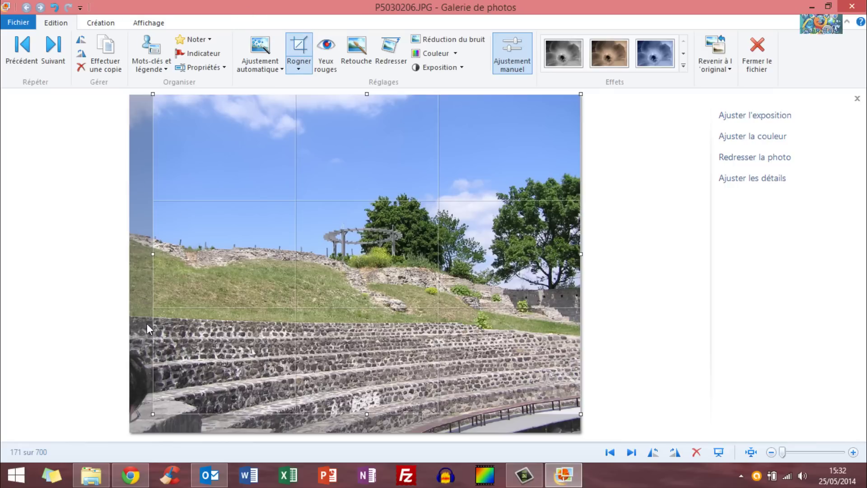
Apply the new crop, browse to neighbouring photos, and return to P5030206.
click(294, 51)
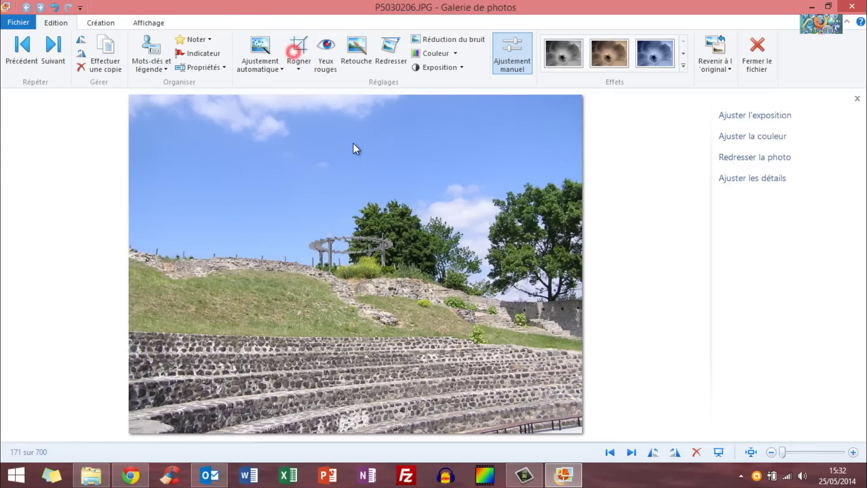
key(Right)
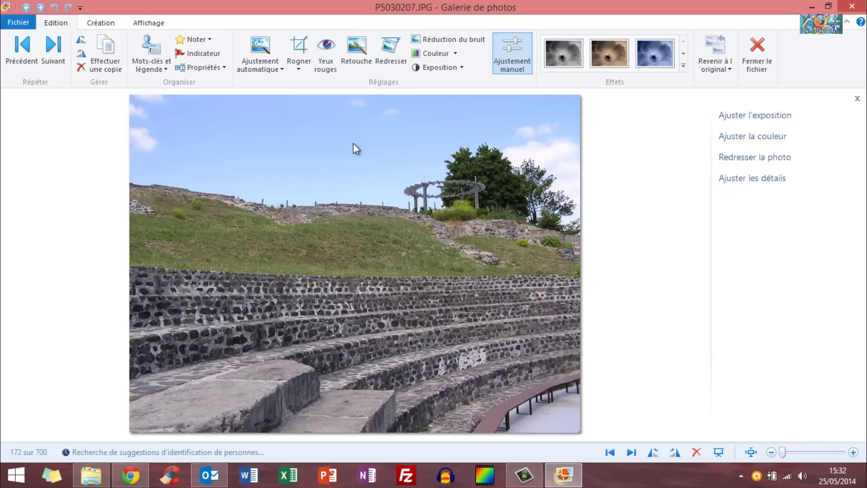
key(Left)
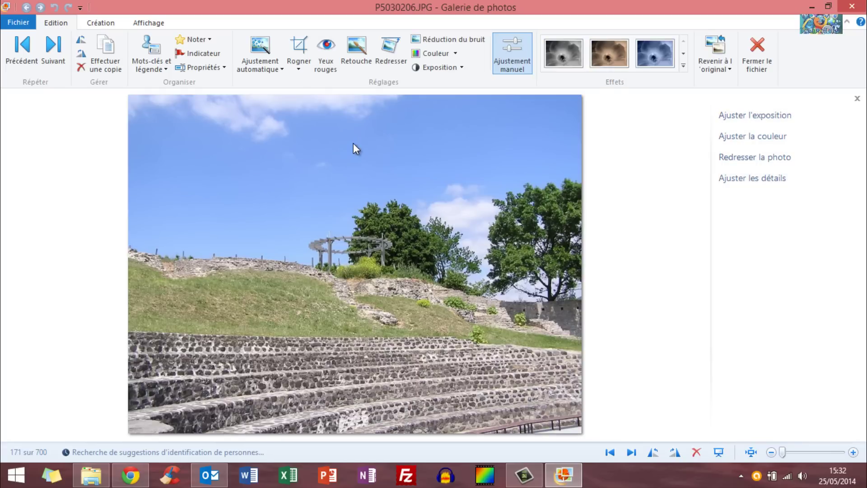
key(Left)
key(Right)
key(Right)
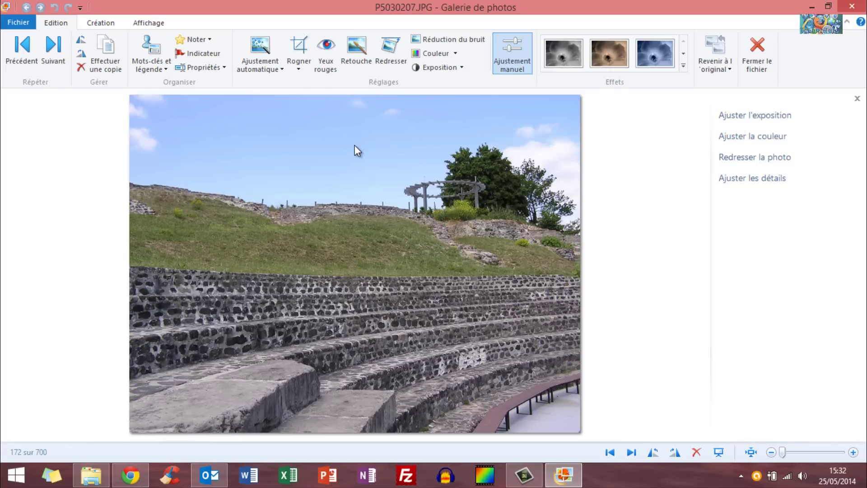
key(Left)
Undo a trial crop and revert P5030206 to its original version with Rétablir.
click(299, 47)
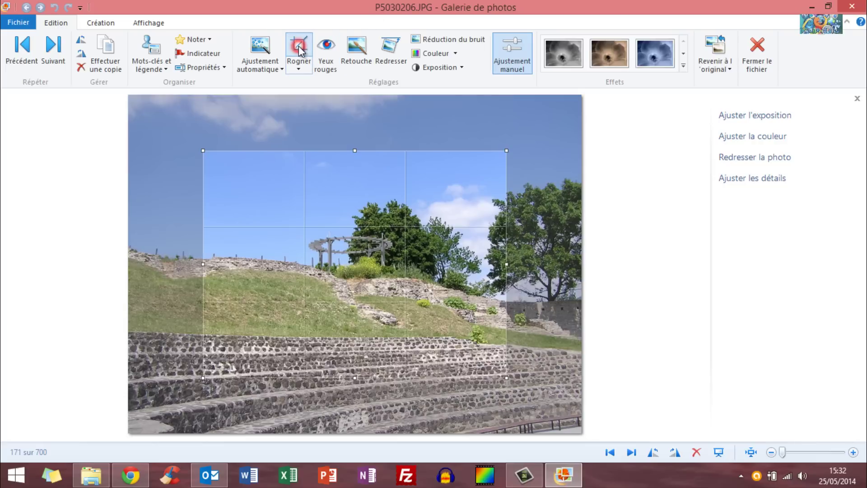
click(299, 46)
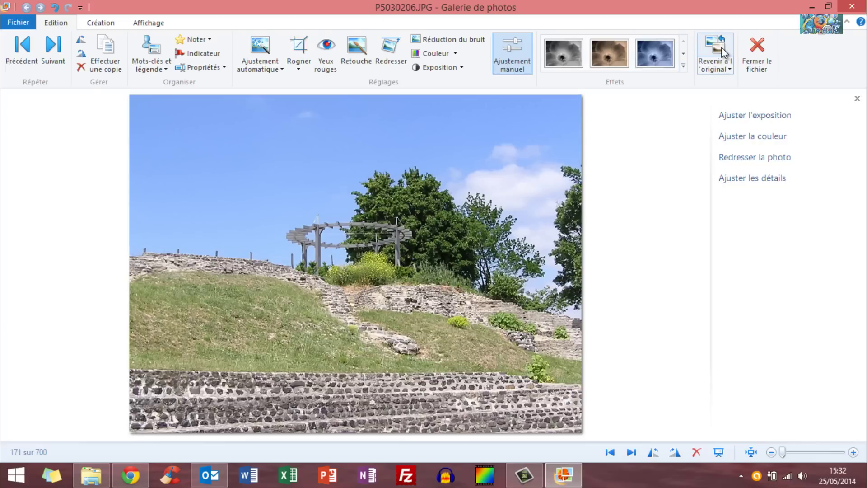
click(53, 6)
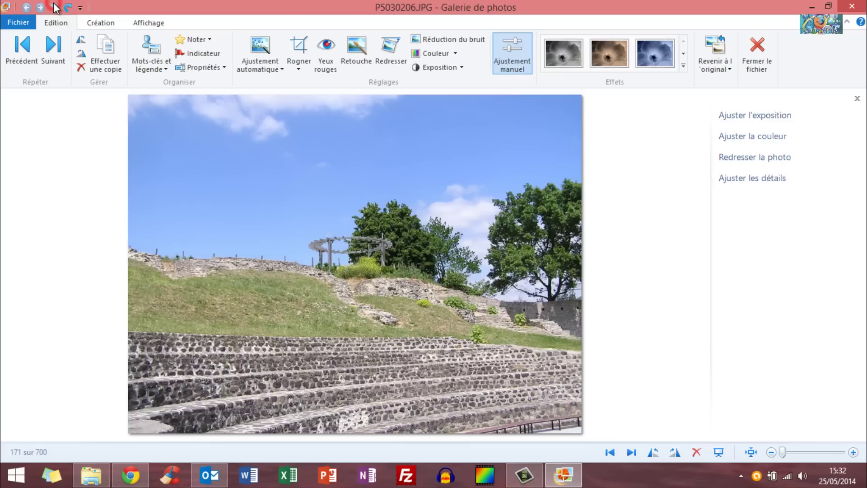
click(714, 47)
click(470, 263)
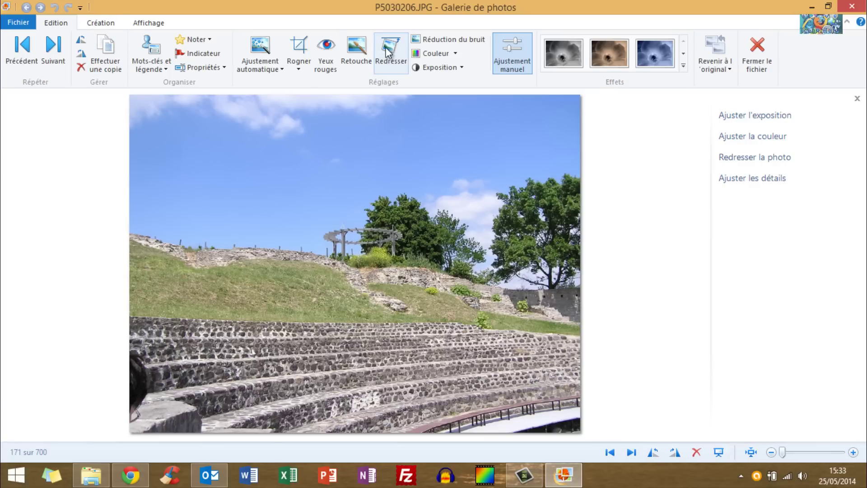
click(69, 8)
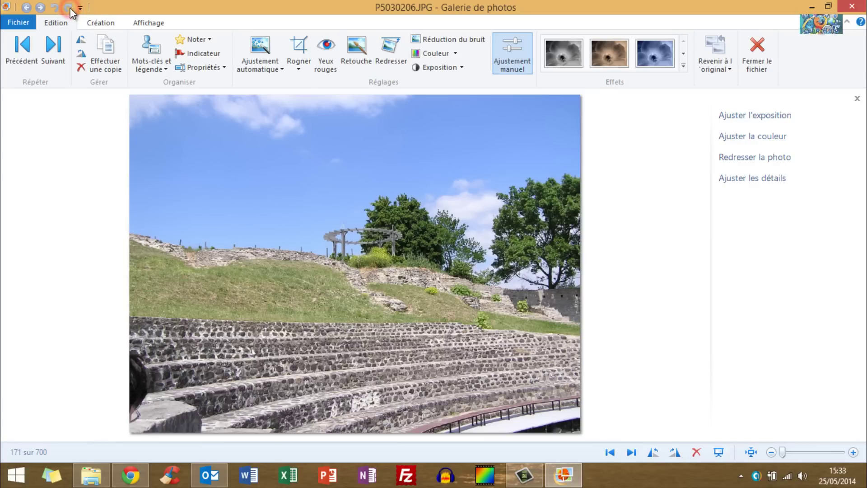
Re-crop P5030206 to exclude the dark left strip, apply it, and advance to P5030207.
click(298, 47)
drag(269, 207, 204, 144)
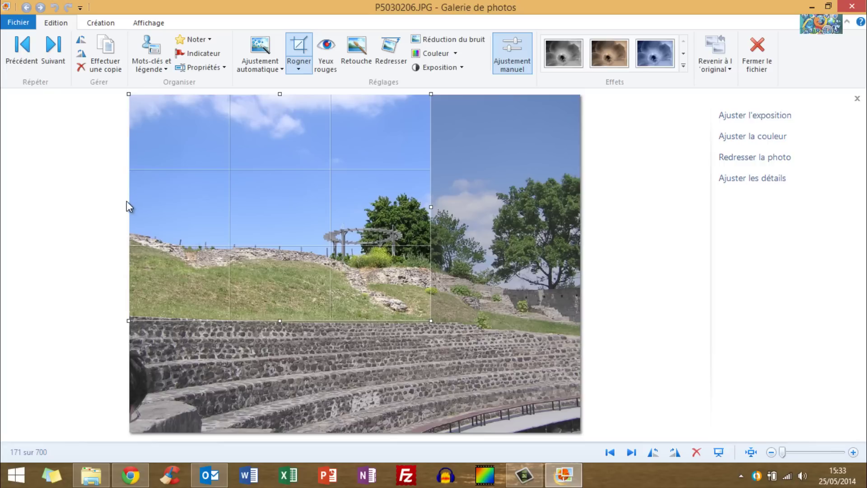
drag(127, 206, 166, 207)
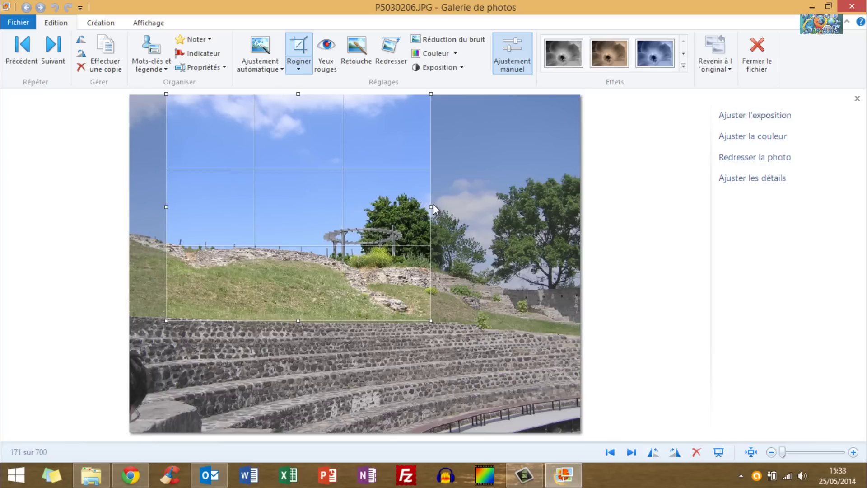
drag(433, 208, 581, 207)
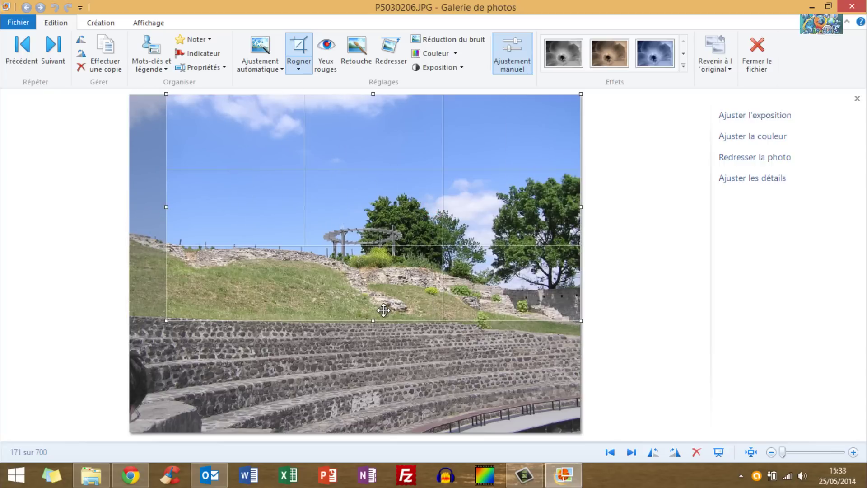
drag(374, 320, 372, 415)
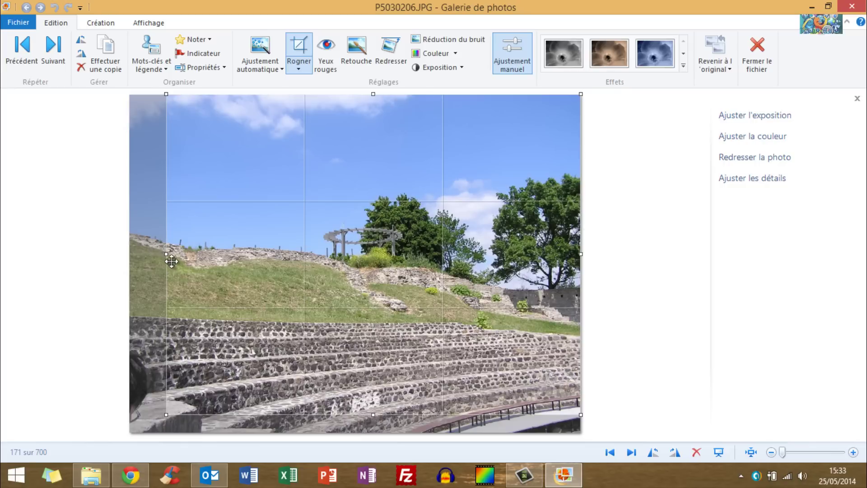
drag(167, 256, 153, 253)
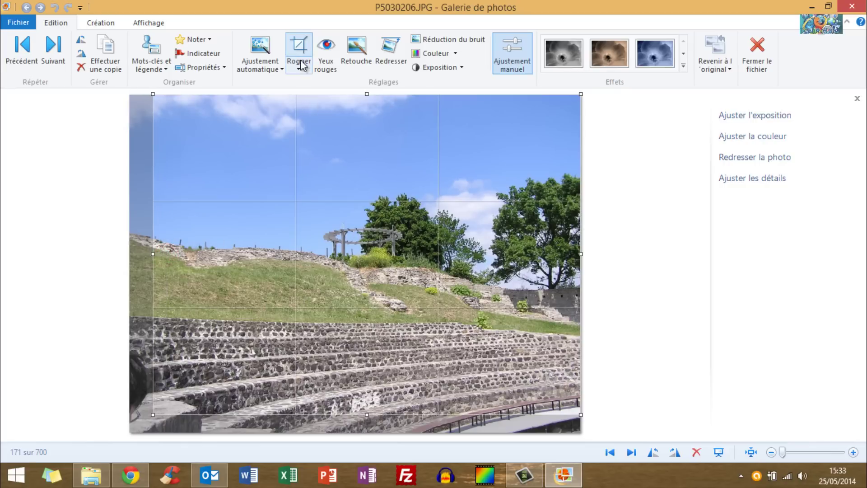
click(298, 45)
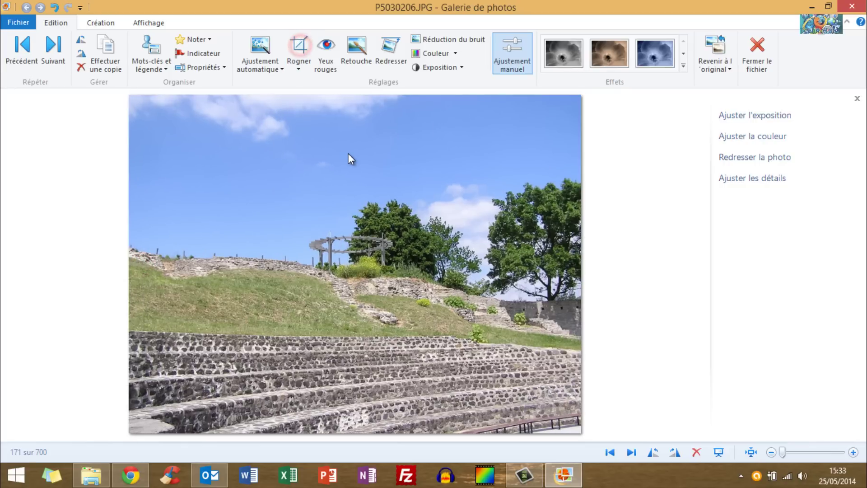
click(652, 175)
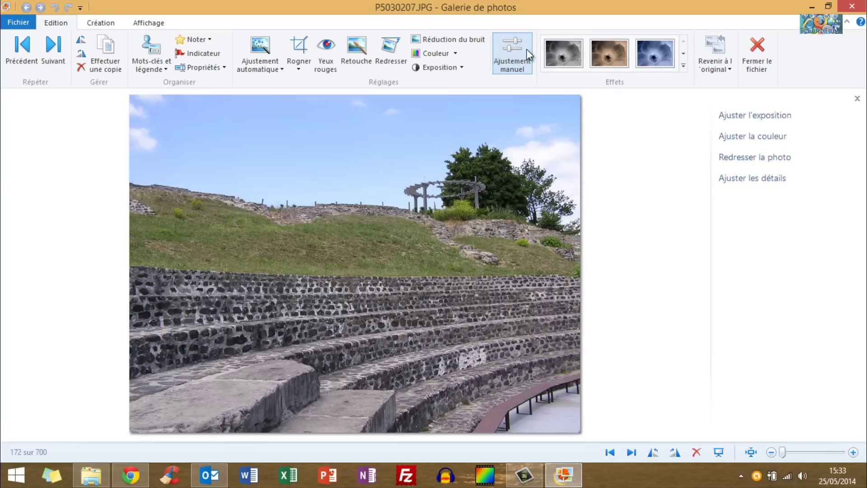
Hide the Ajustement manuel adjustment panel.
click(511, 48)
click(511, 48)
click(857, 98)
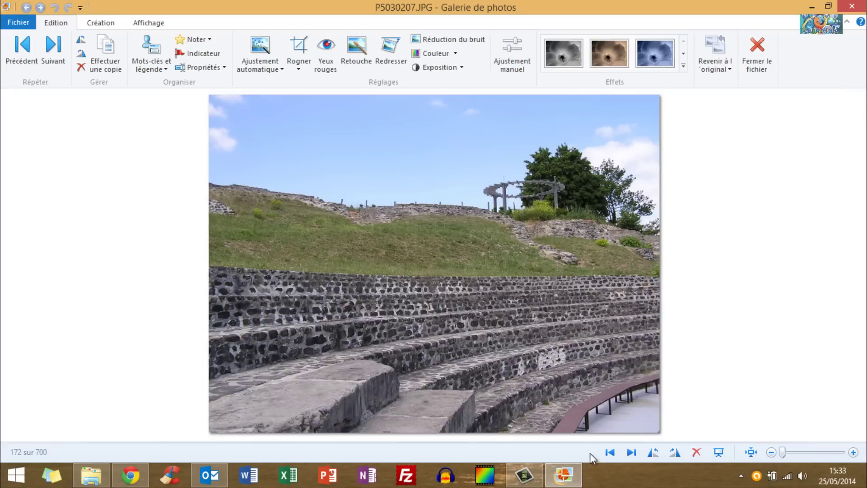
Step forward through the photos and back two to land on P5030213.JPG, the theatre signboard.
click(631, 453)
click(632, 453)
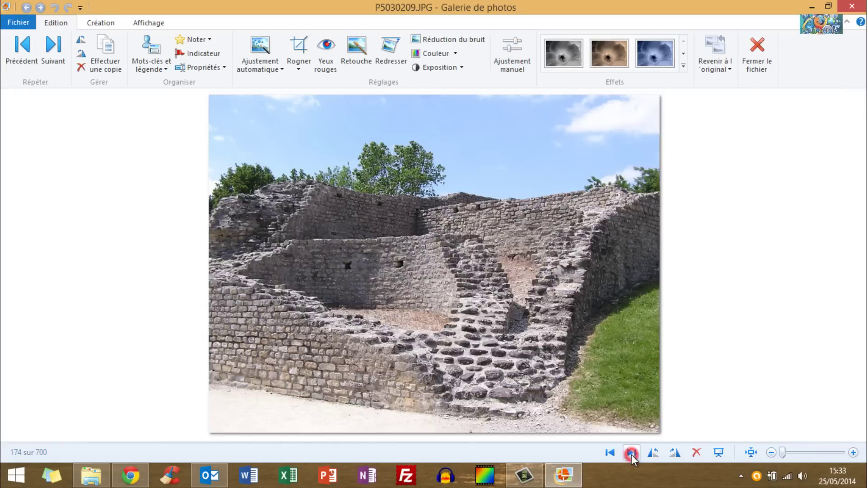
click(632, 454)
click(632, 454)
click(632, 454)
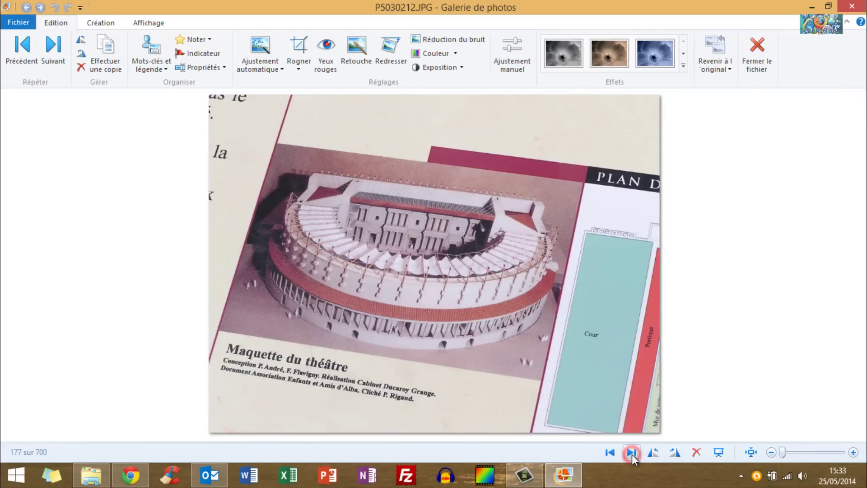
click(630, 452)
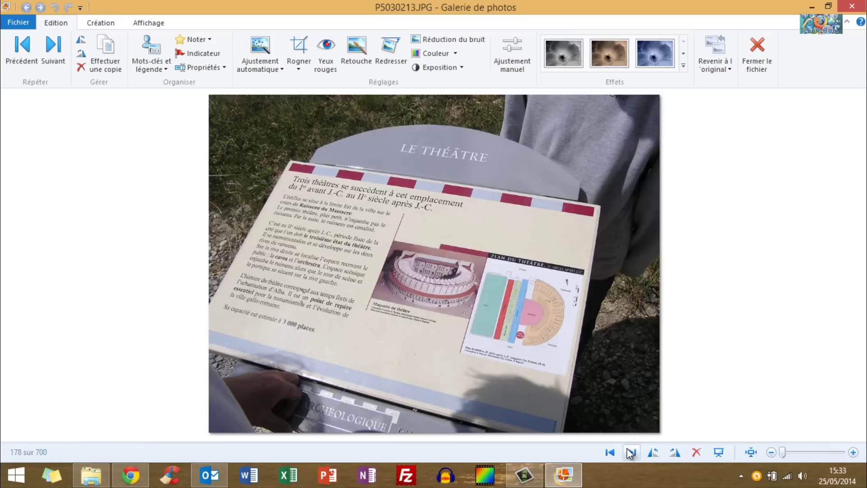
click(630, 452)
click(630, 452)
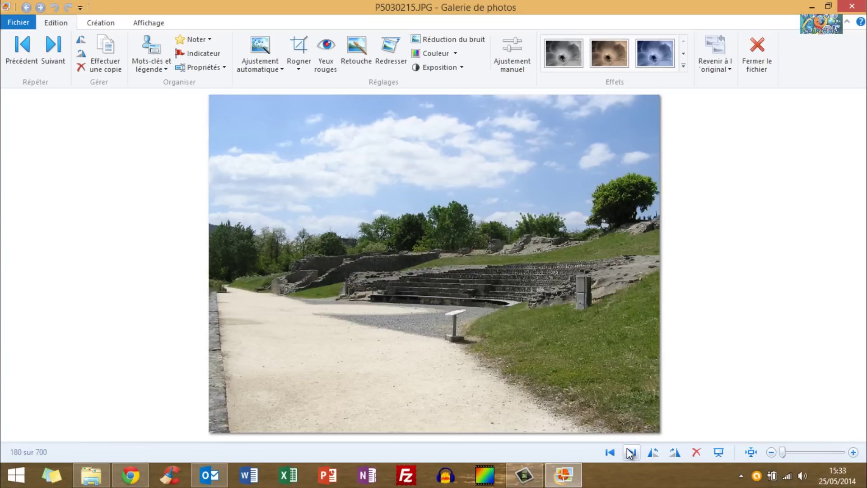
click(630, 452)
click(611, 452)
click(611, 452)
click(611, 452)
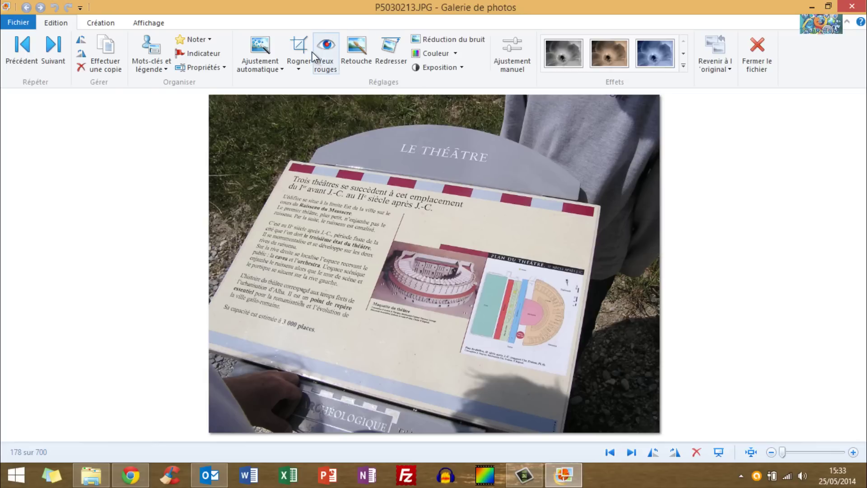
Crop P5030213 around the theatre information board, widening the frame to include the whole board.
click(298, 45)
drag(335, 236, 271, 242)
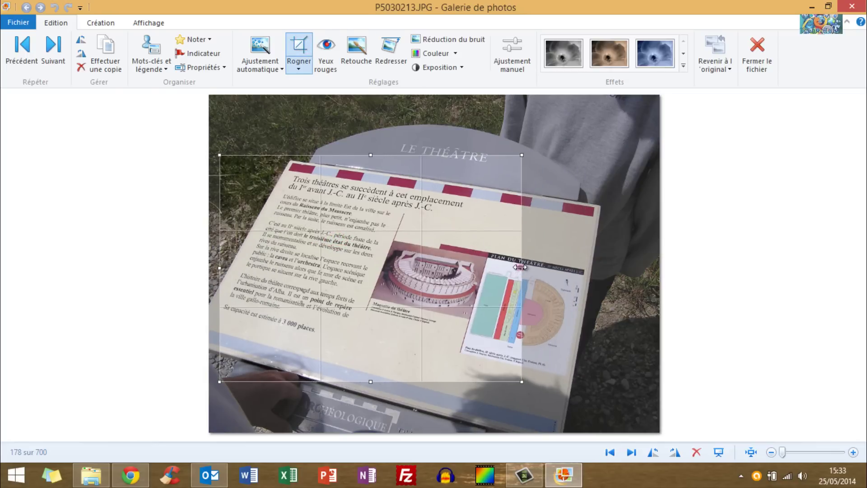
drag(520, 267, 589, 266)
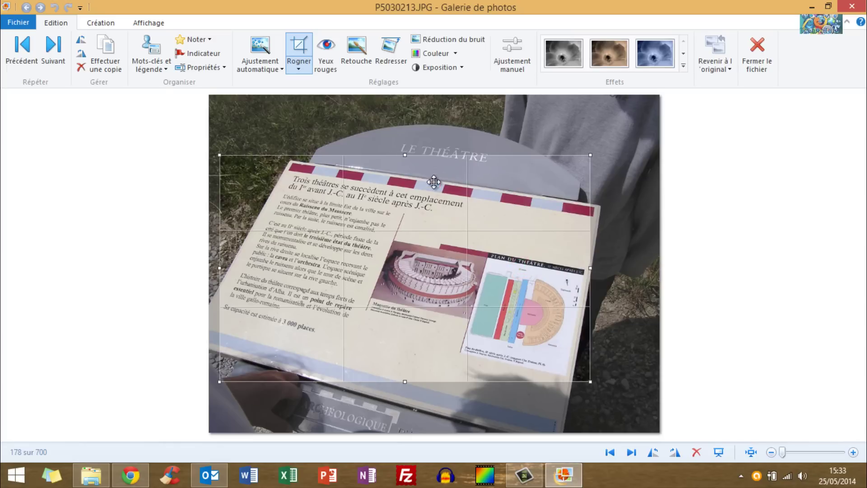
click(299, 45)
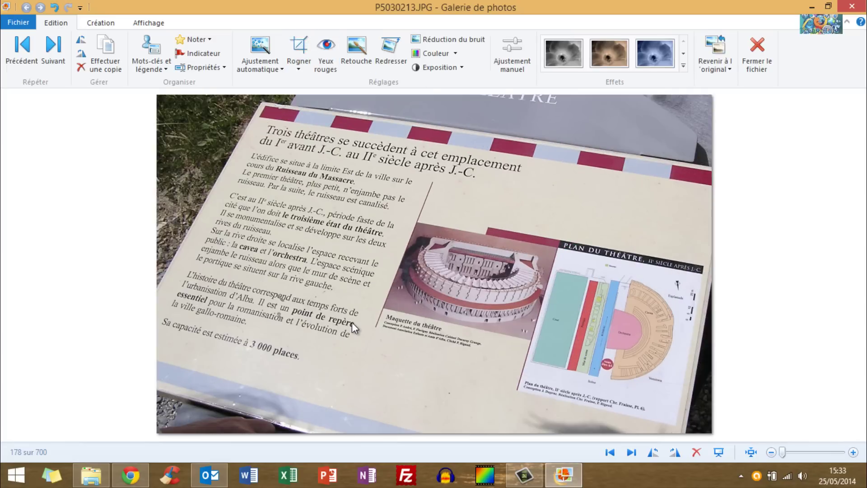
Save the crop and step back from P5030196 to the waterfall photo P5010095.JPG.
key(Left)
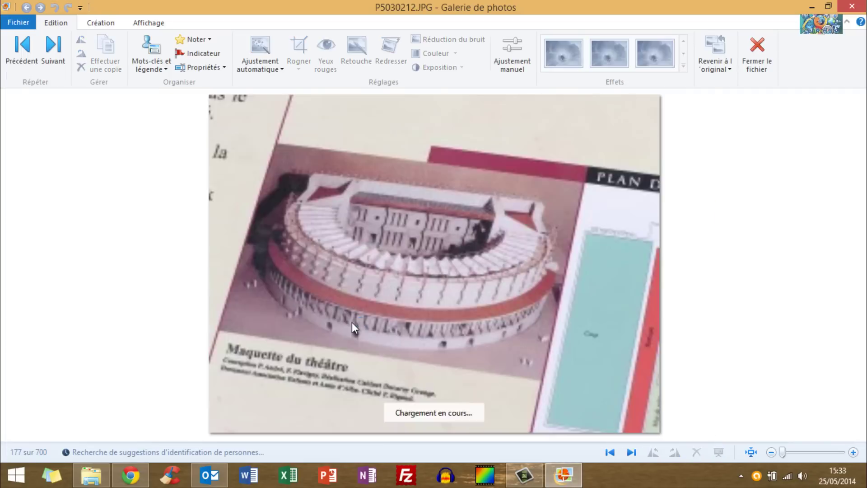
key(Left)
key(Left)
key(Left)
key(Left)
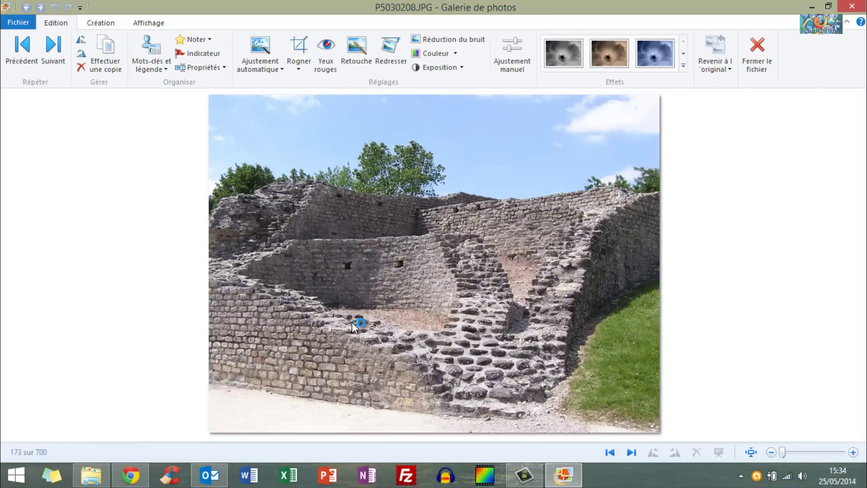
key(Left)
key(Left)
key(Left)
key(Left)
key(Left)
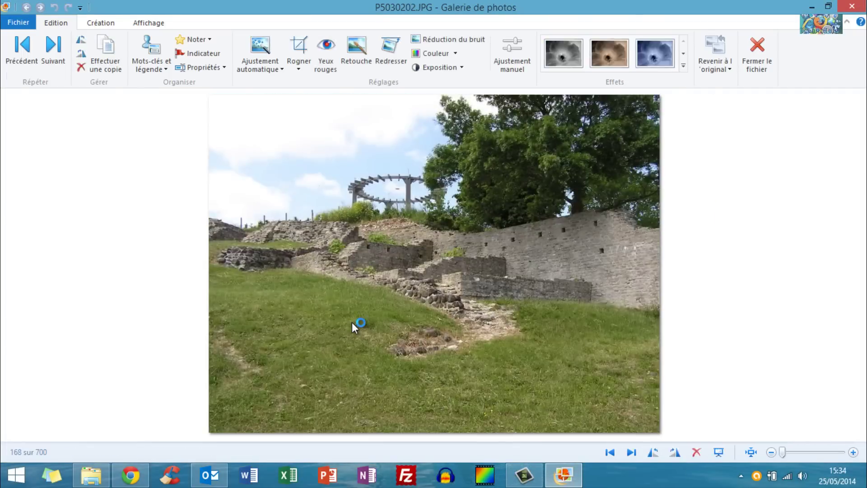
key(Left)
key(Left)
key(Left)
key(Left)
key(Left)
key(Left)
key(Left)
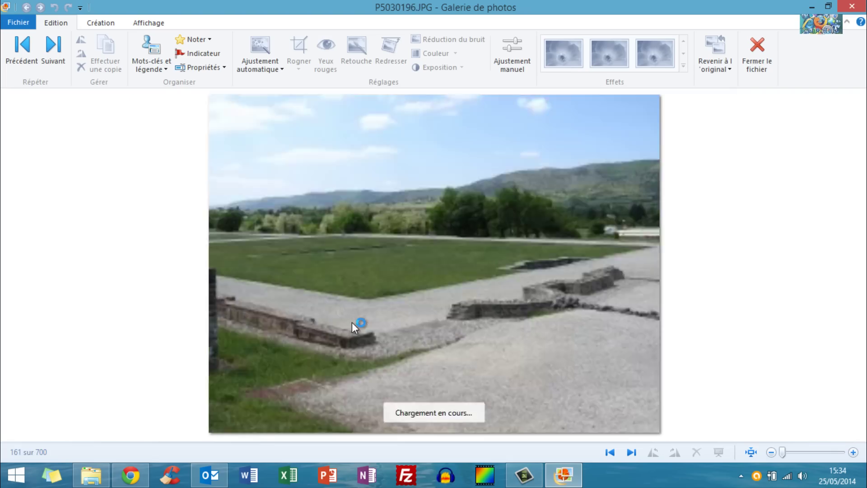
key(Left)
key(Left)
key(Left)
key(Left)
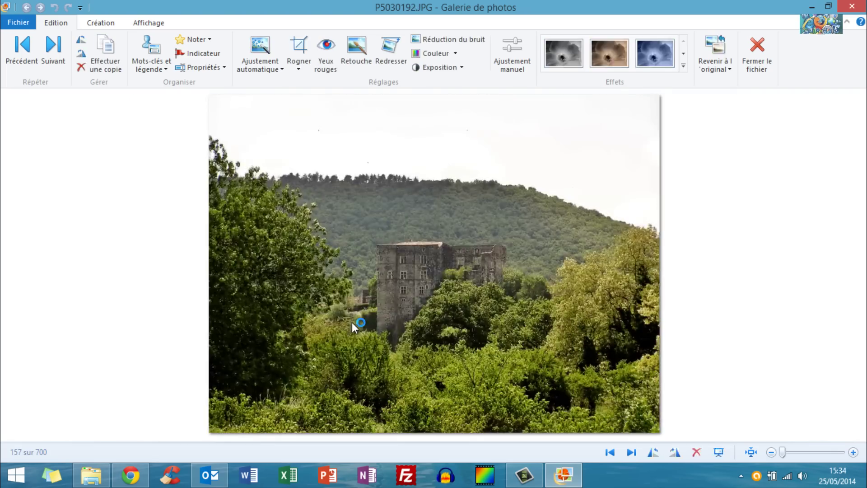
key(Left)
key(Left)
key(Left)
key(Left)
key(Left)
key(Left)
key(Left)
key(Left)
key(Left)
key(Left)
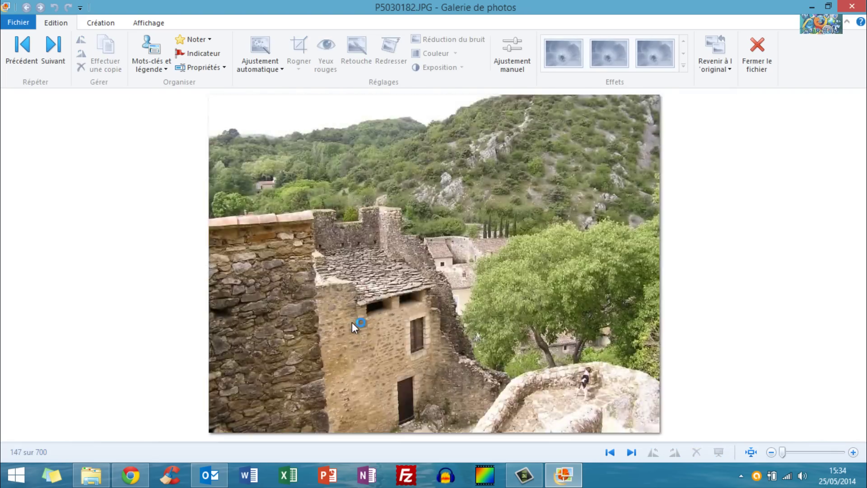
key(Left)
key(Left)
key(Left)
key(Left)
key(Left)
key(Left)
key(Left)
key(Left)
key(Left)
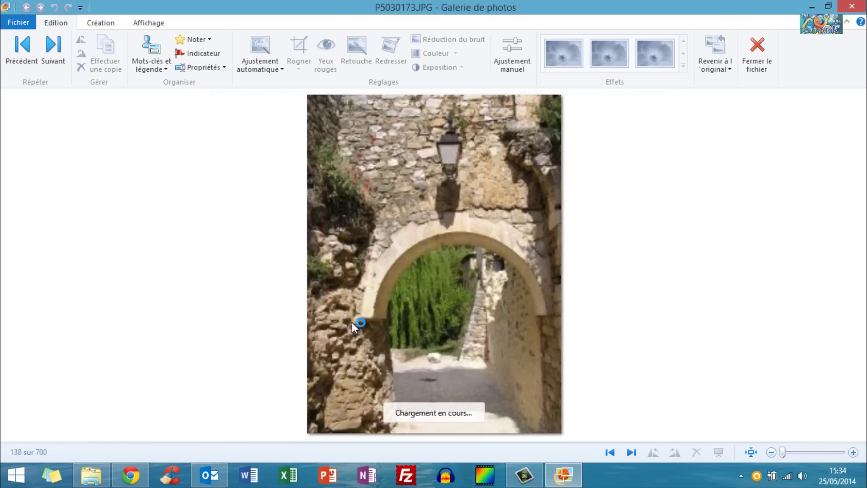
key(Left)
key(Left)
key(Left)
key(Left)
key(Left)
key(Left)
key(Left)
key(Left)
key(Left)
key(Left)
key(Left)
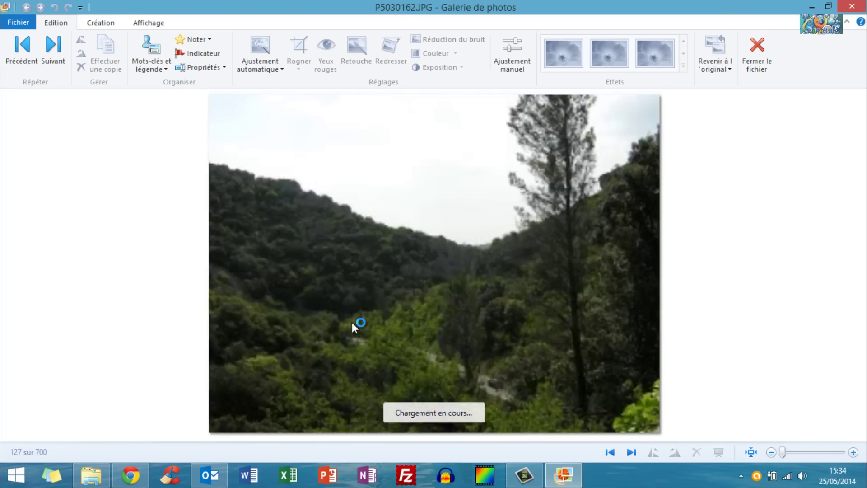
key(Left)
key(Left)
key(Left)
key(Left)
key(Left)
key(Left)
key(Left)
key(Left)
key(Left)
key(Left)
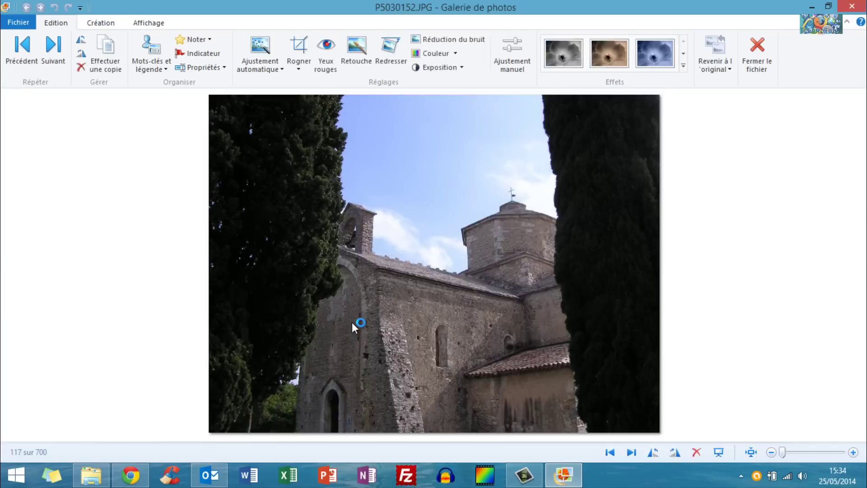
key(Left)
key(Left)
key(Left)
key(Left)
key(Left)
key(Left)
key(Left)
key(Left)
key(Left)
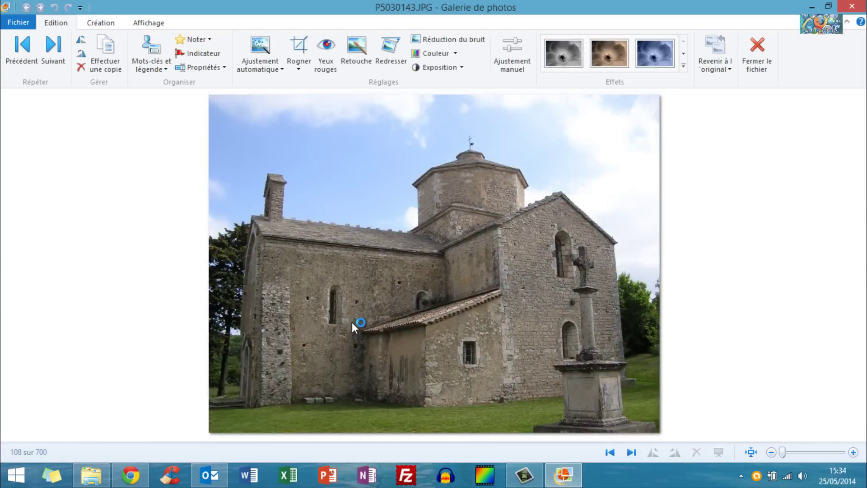
key(Left)
key(Left)
key(Left)
key(Left)
key(Left)
key(Left)
key(Left)
key(Left)
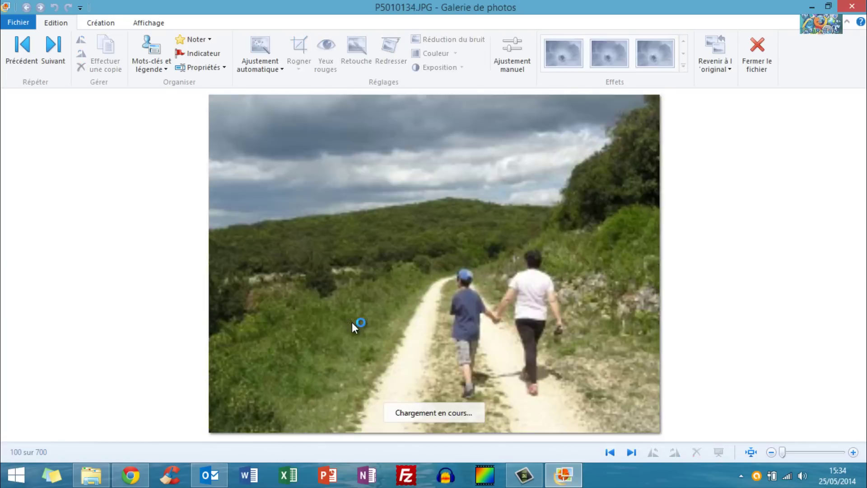
key(Left)
key(Left)
key(Right)
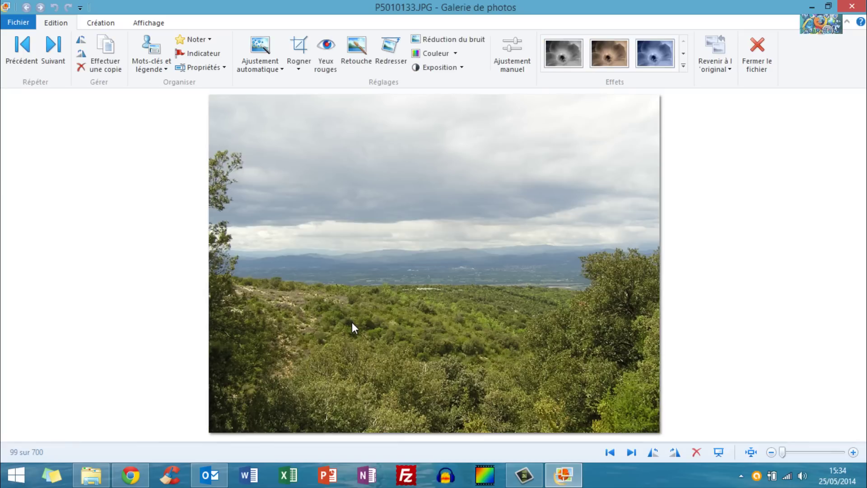
key(Left)
key(Left)
key(Left)
key(Left)
key(Left)
key(Left)
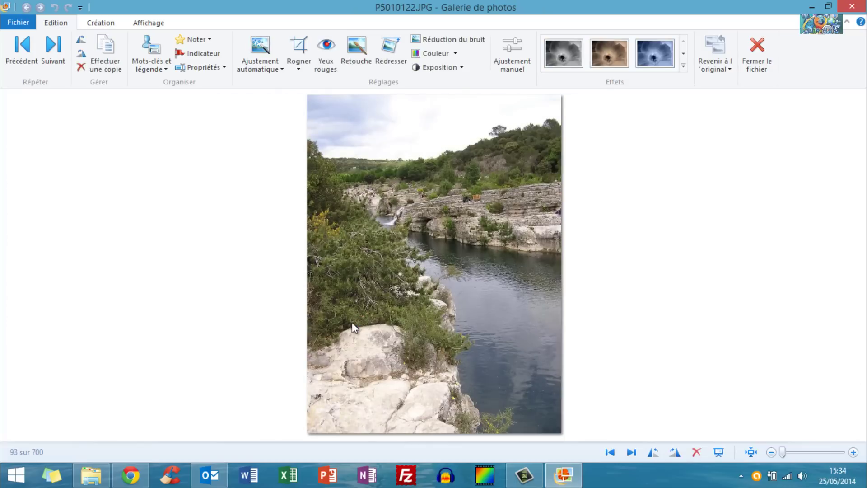
key(Left)
key(Left)
key(Left)
key(Left)
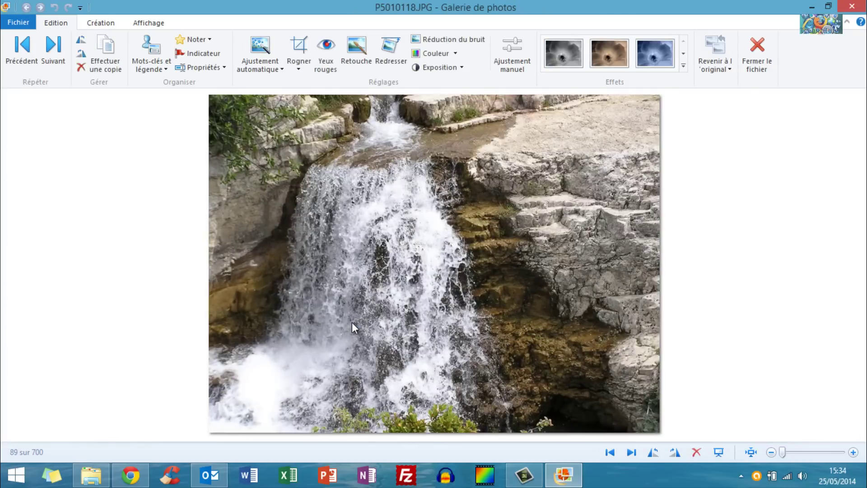
key(Left)
key(Left)
key(Left)
key(Left)
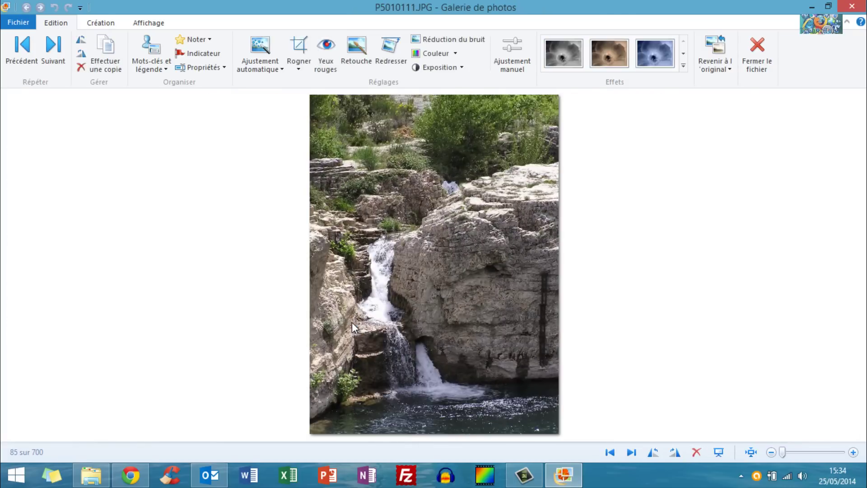
key(Left)
key(Left)
key(Left)
key(Left)
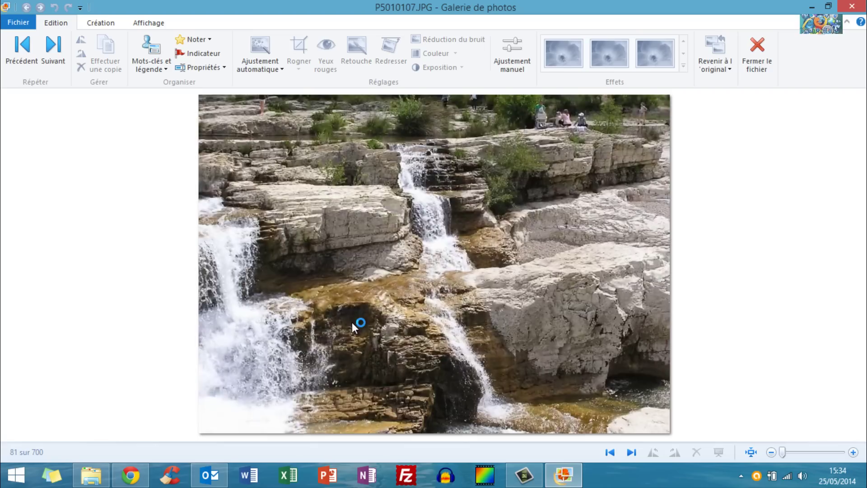
key(Left)
key(Left)
key(Left)
key(Left)
key(Left)
key(Left)
key(Left)
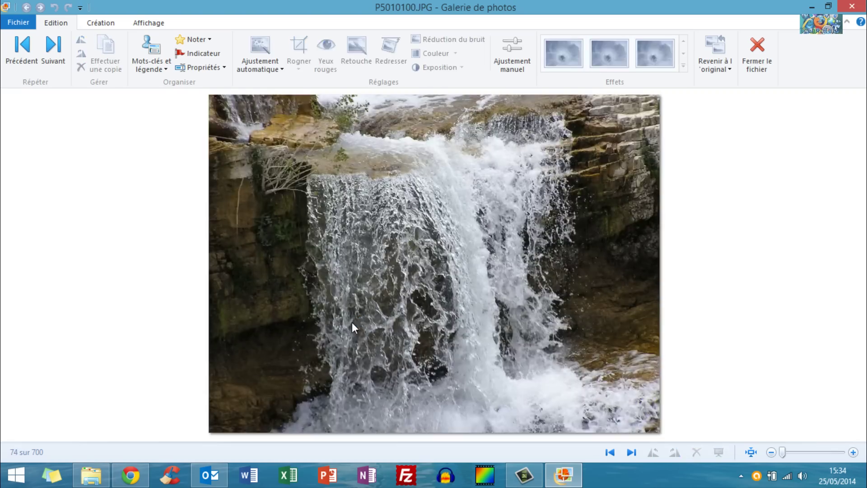
key(Left)
key(Left)
key(Left)
key(Left)
key(Left)
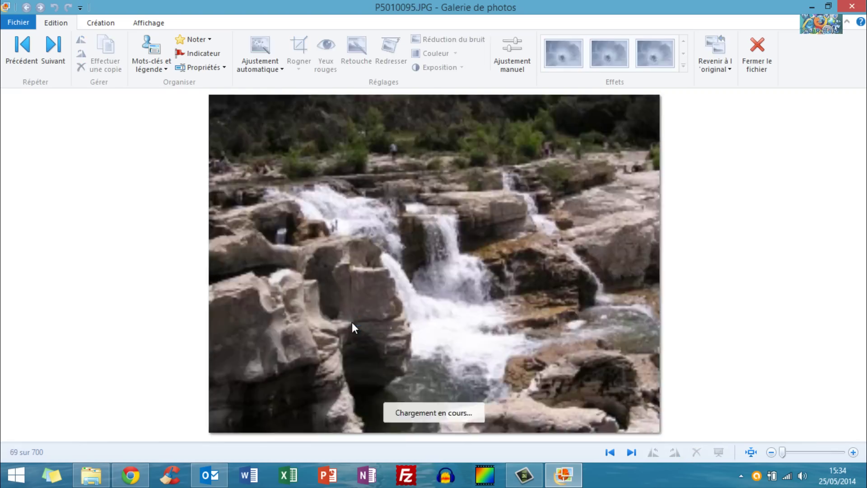
key(Left)
key(Right)
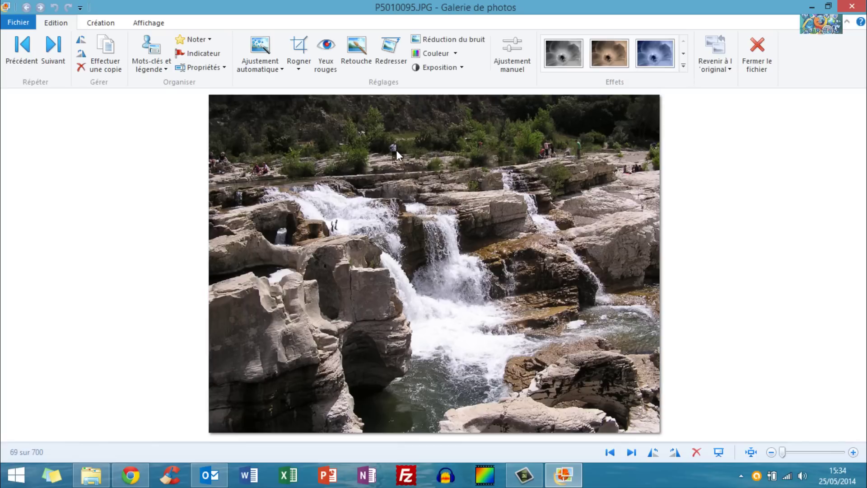
Zoom in on the hiker in P5010095 and open the Mots-clés et légende pane.
scroll(392, 145, up, 5)
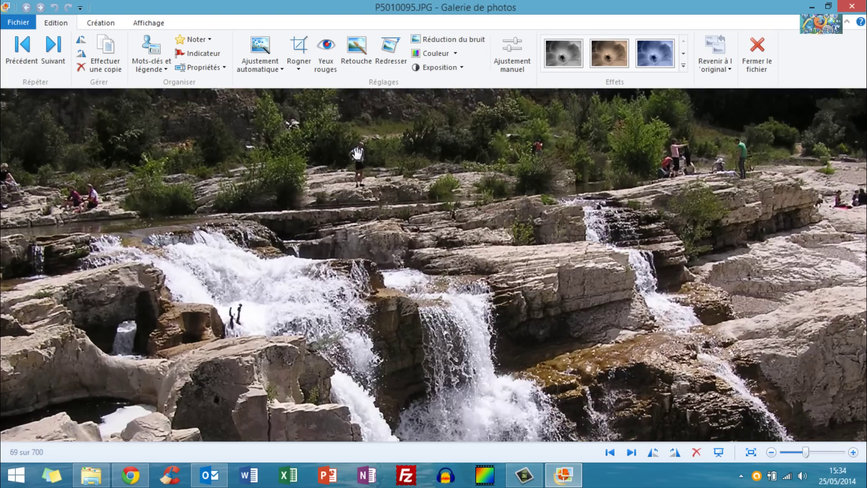
scroll(359, 152, up, 3)
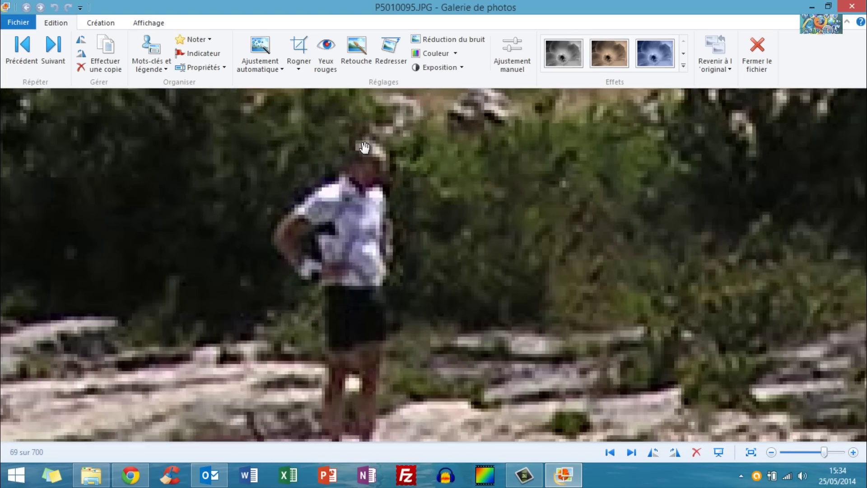
click(153, 45)
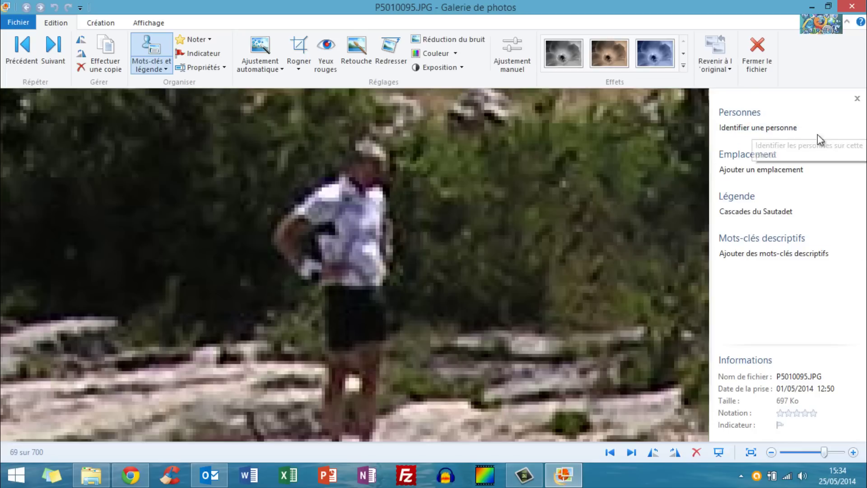
Box the hiker's face in P5010095 and tag it with the person's name, then remove it with Supprimer le mot-clé.
click(782, 127)
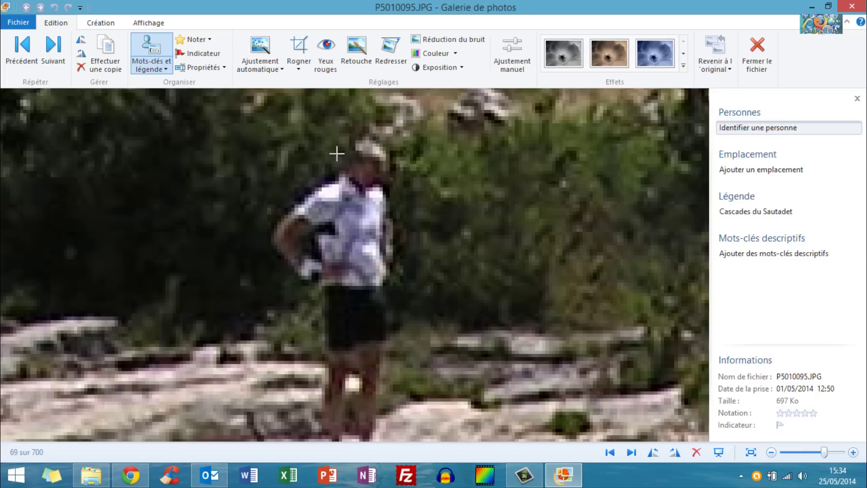
drag(340, 138, 383, 192)
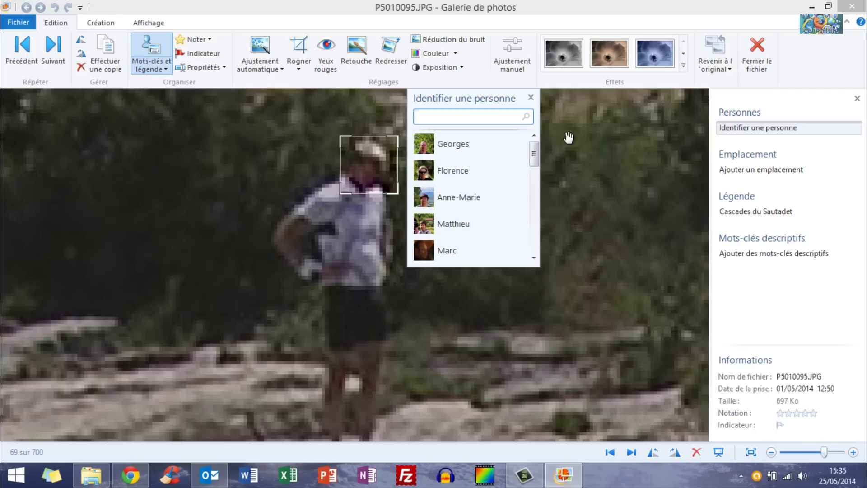
mouse_move(535, 146)
mouse_down()
mouse_move(519, 242)
mouse_move(533, 145)
mouse_up()
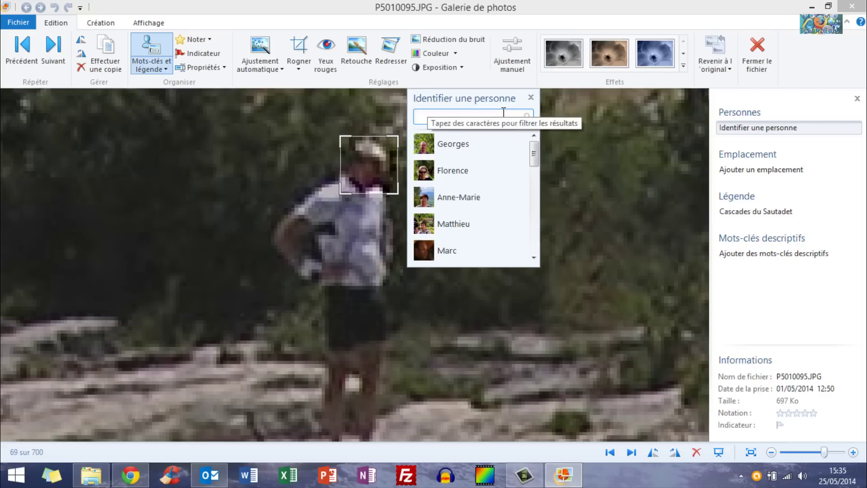
text(Truc Muche)
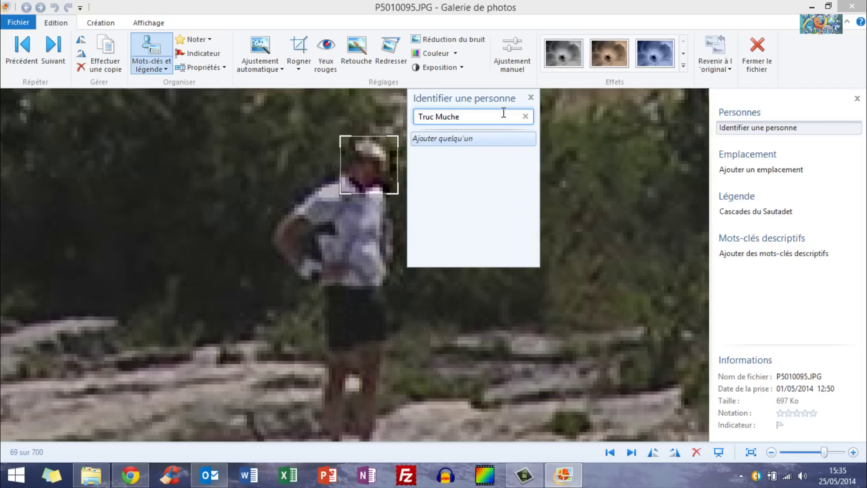
key(Return)
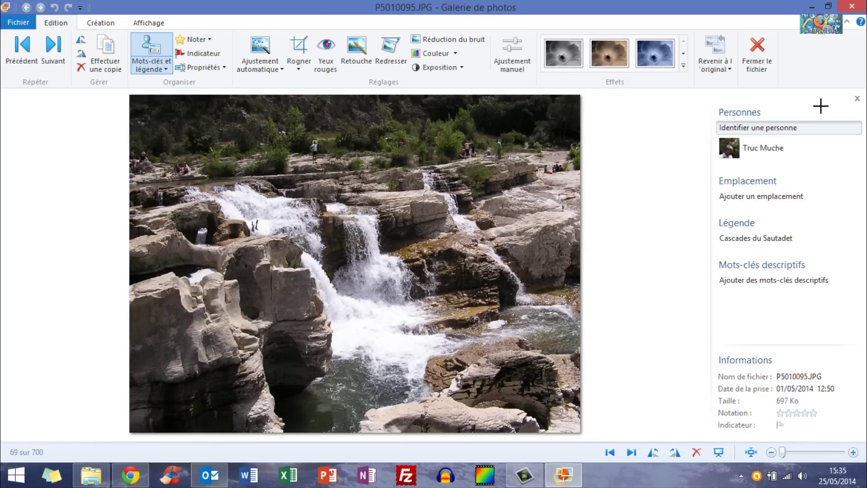
click(854, 146)
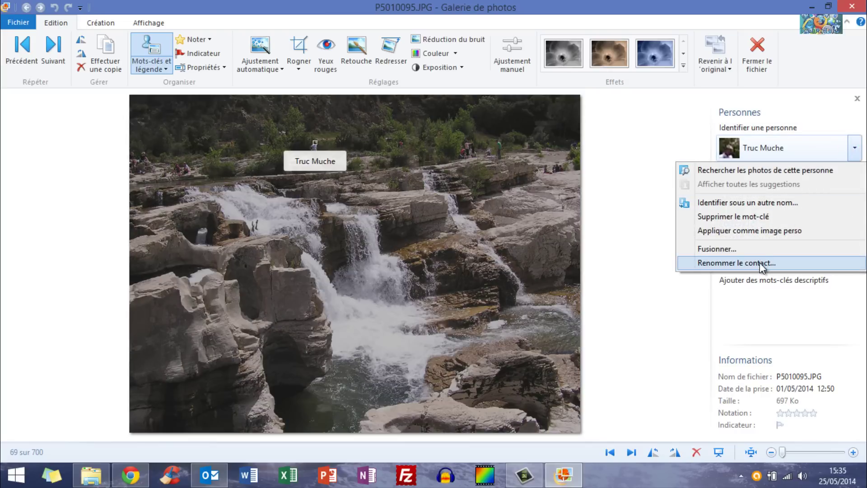
click(757, 215)
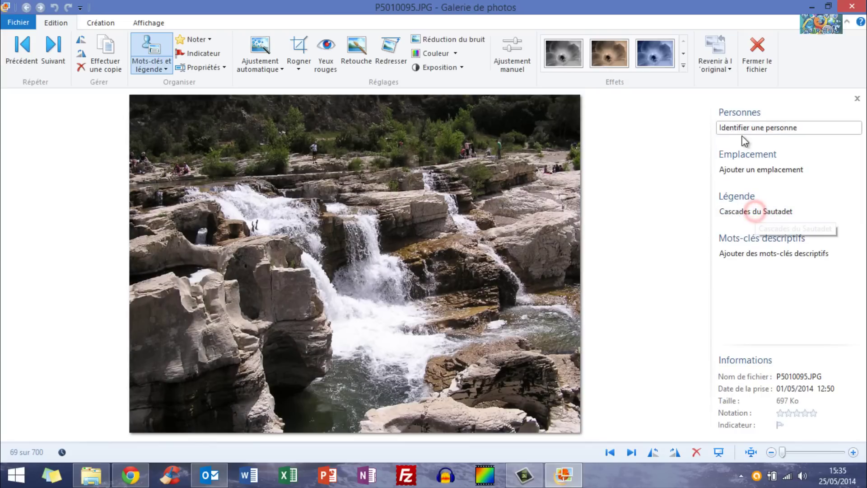
click(750, 171)
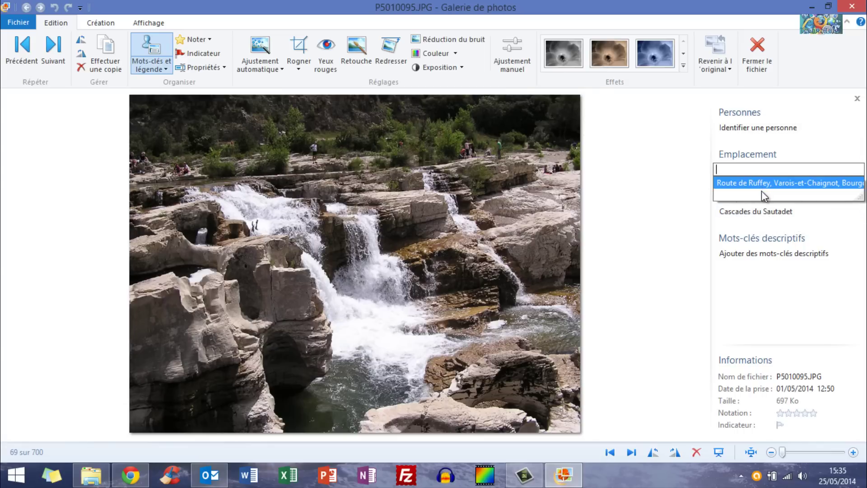
click(744, 168)
text(Pair)
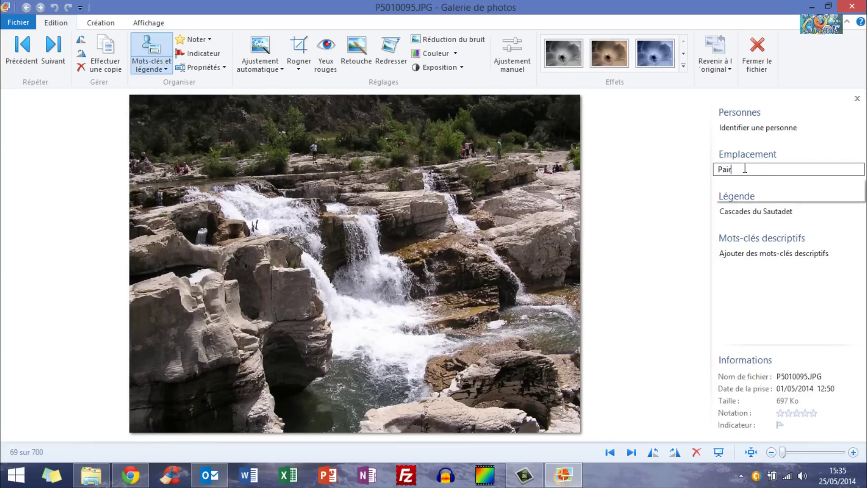
text(is)
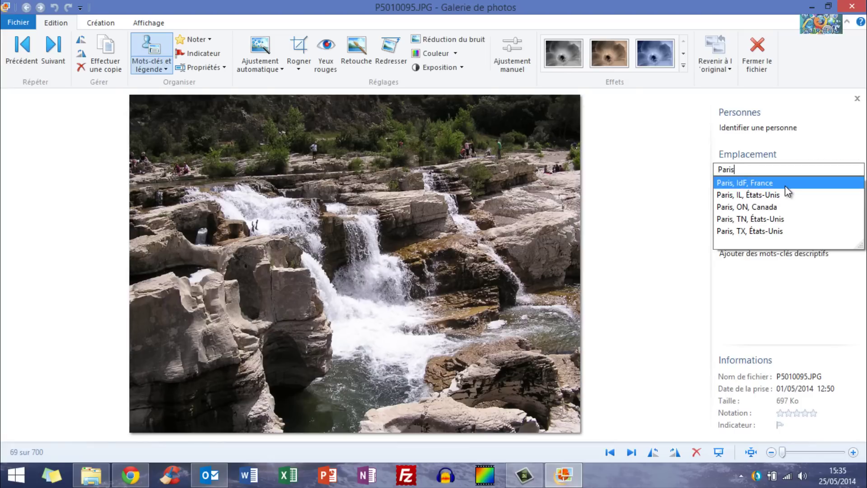
click(786, 184)
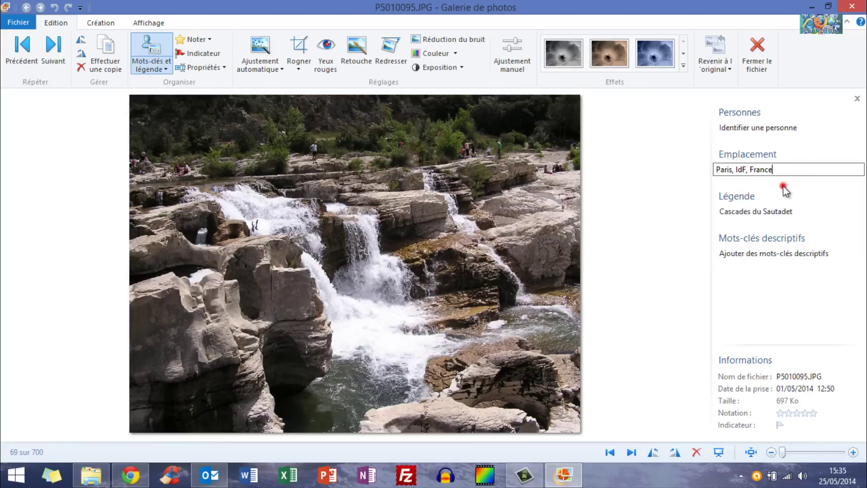
click(853, 168)
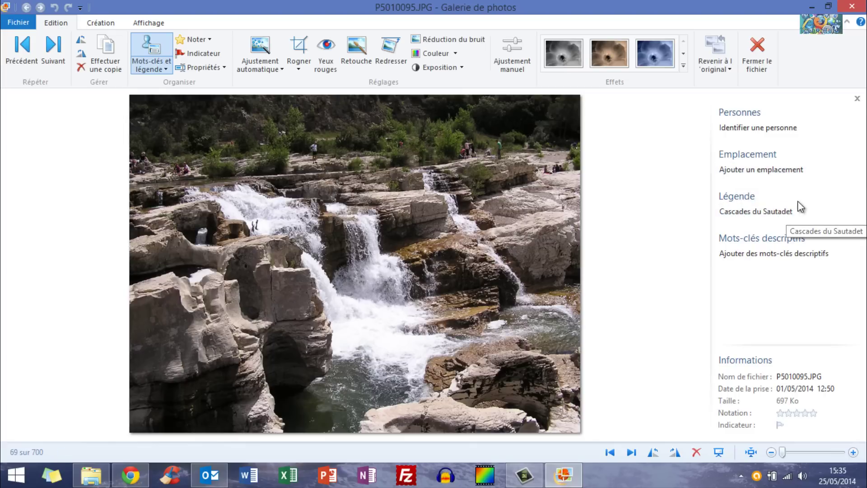
click(777, 214)
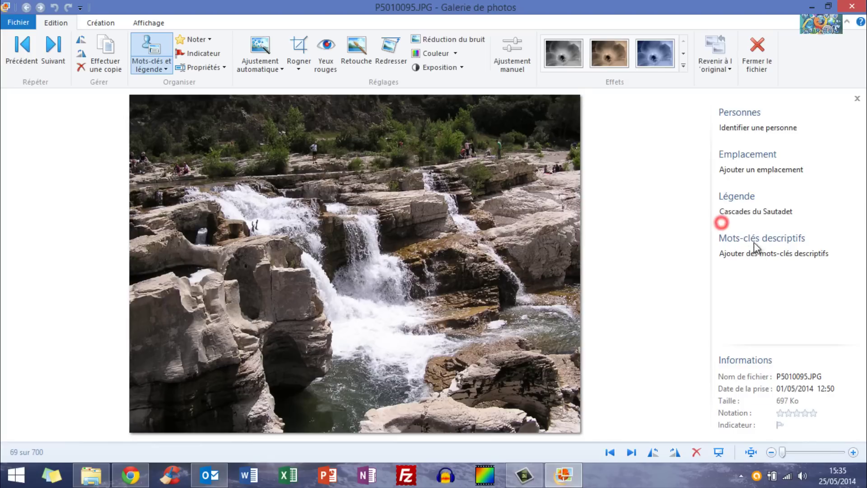
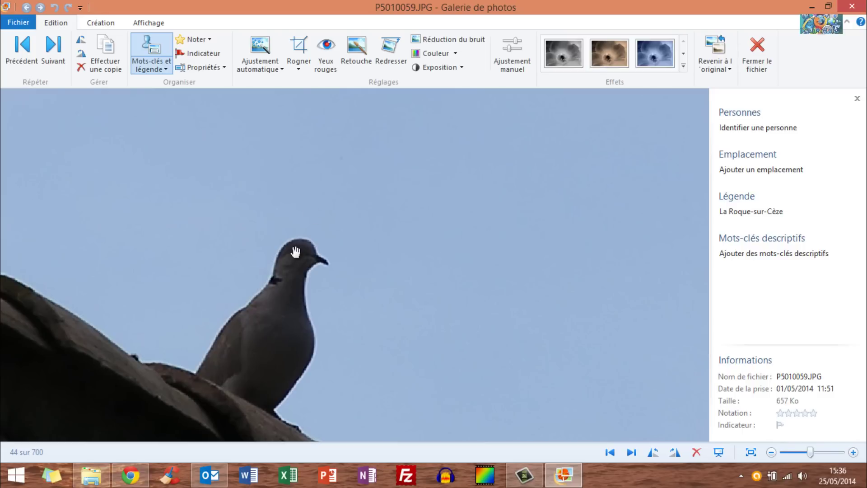
Zoom in and remove the red eye from the dove's eye with Yeux rouges.
scroll(280, 244, up, 3)
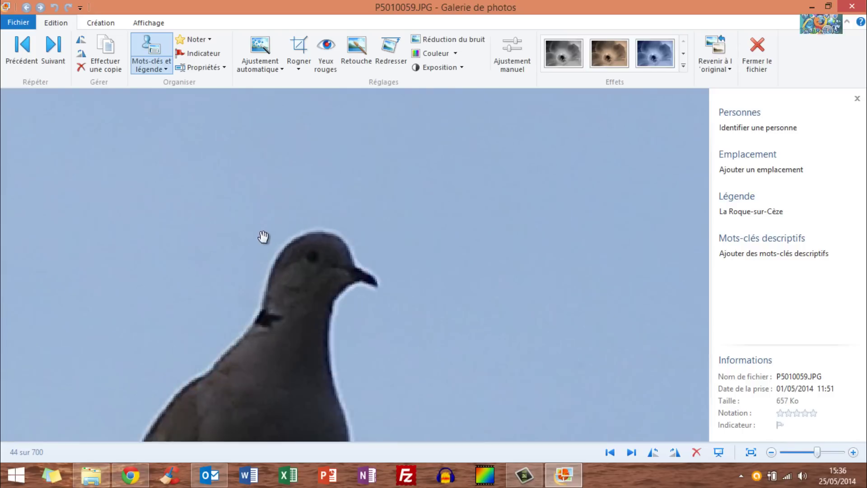
click(326, 57)
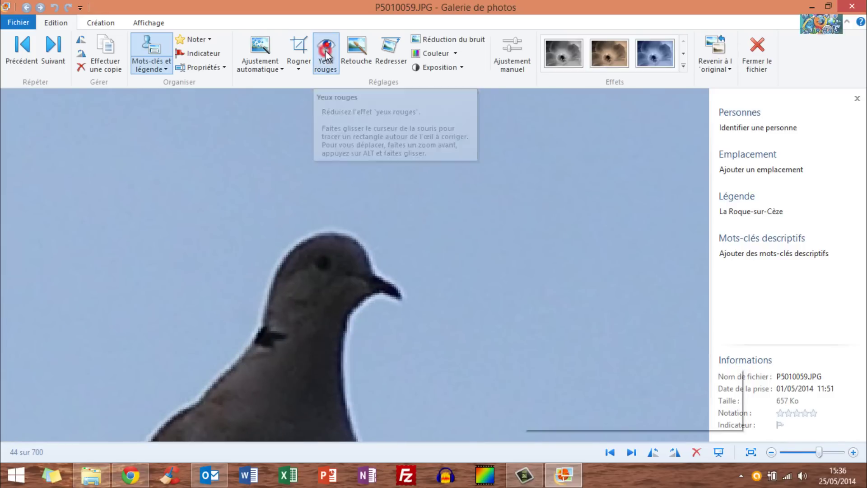
drag(309, 247, 344, 274)
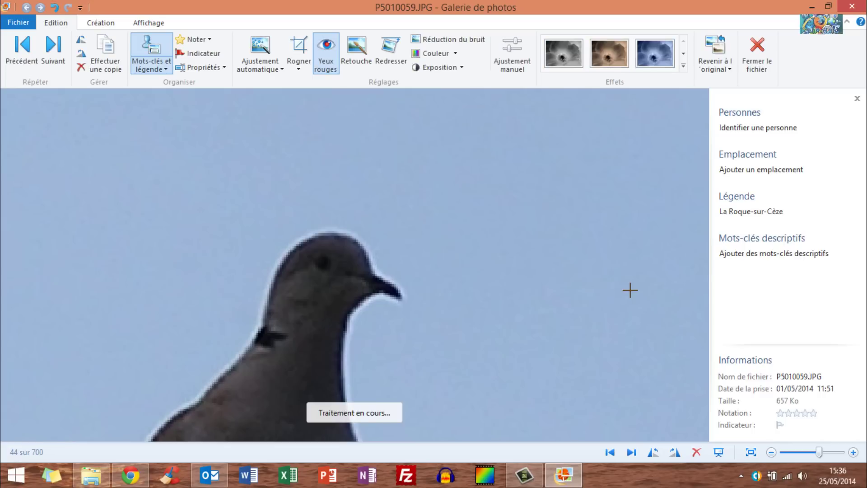
click(324, 72)
Step back through the photos to the village view P5010036.JPG.
scroll(348, 209, down, 7)
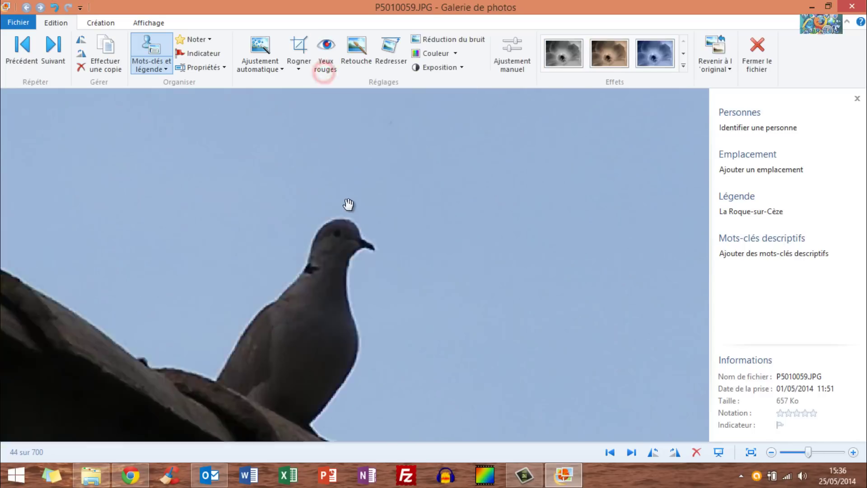
scroll(390, 199, up, 1)
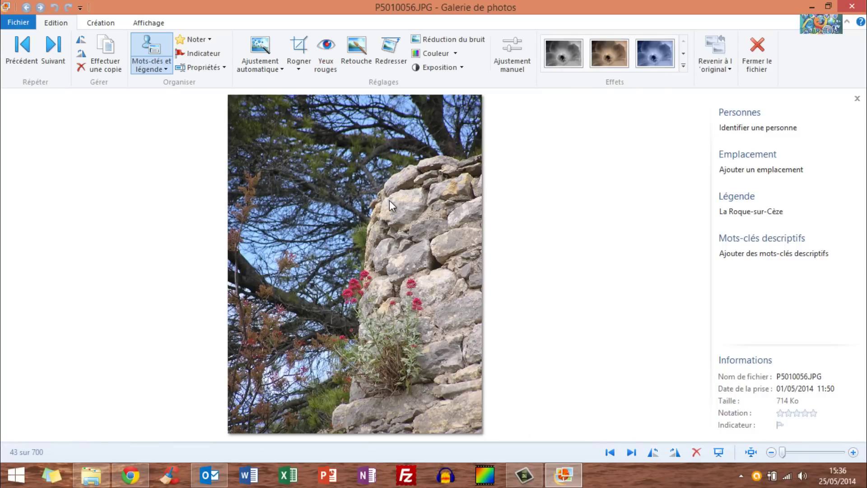
scroll(390, 199, up, 4)
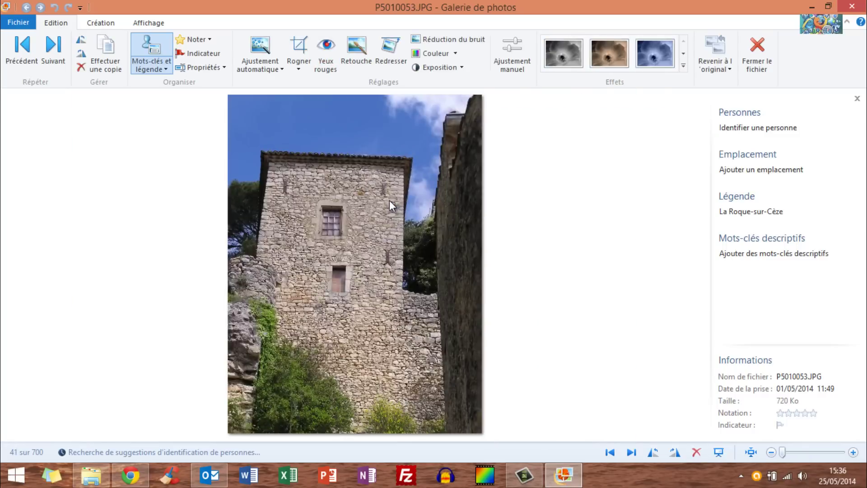
scroll(389, 200, up, 4)
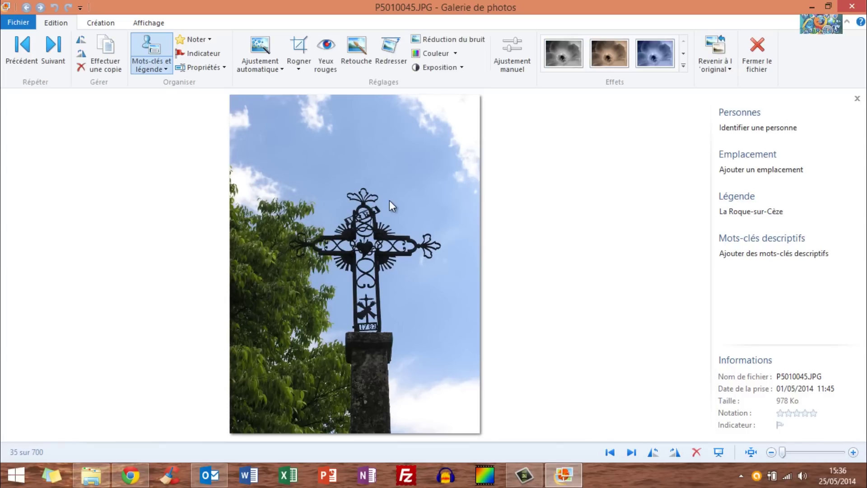
scroll(390, 199, up, 2)
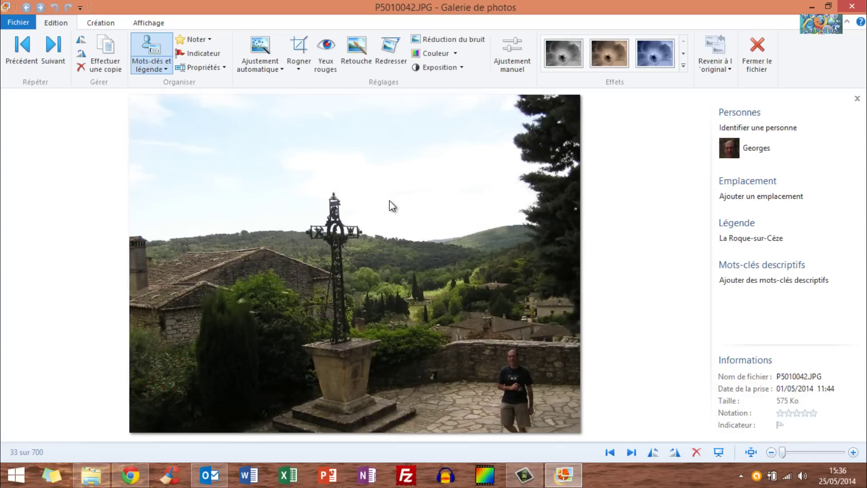
scroll(390, 200, up, 3)
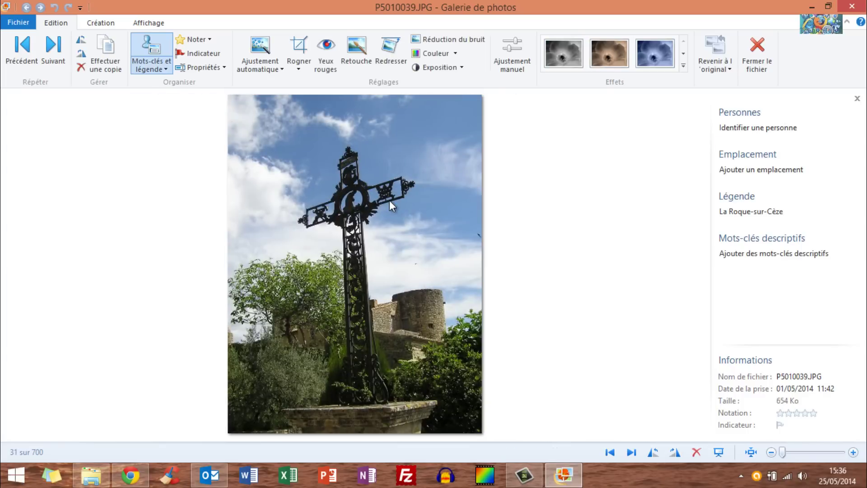
scroll(390, 202, up, 2)
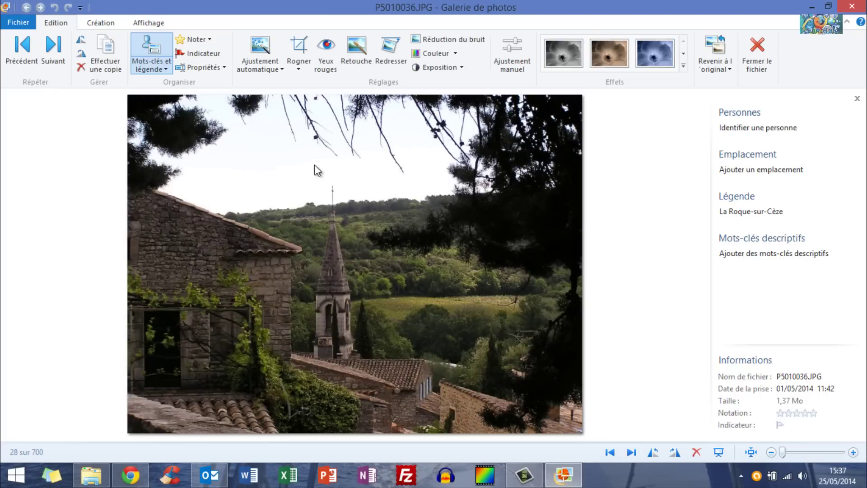
ctrl+scroll(312, 136, up, 5)
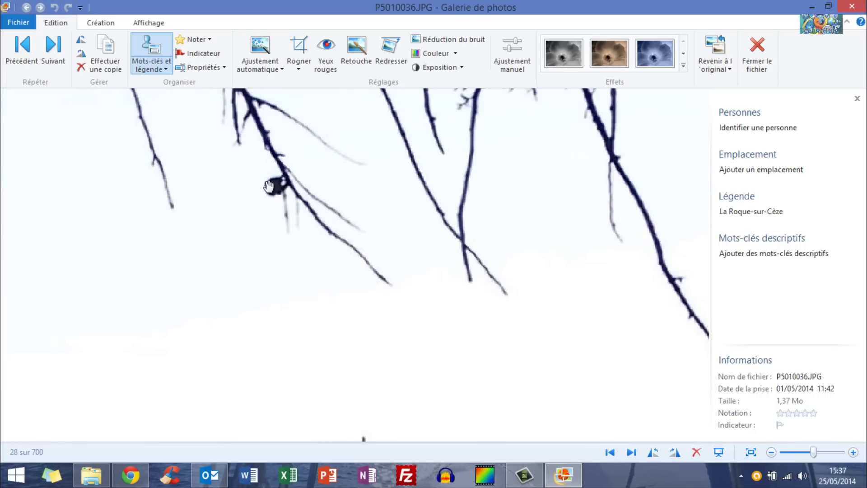
Retouch away the dark spot among the pine branches, then zoom back out.
click(355, 55)
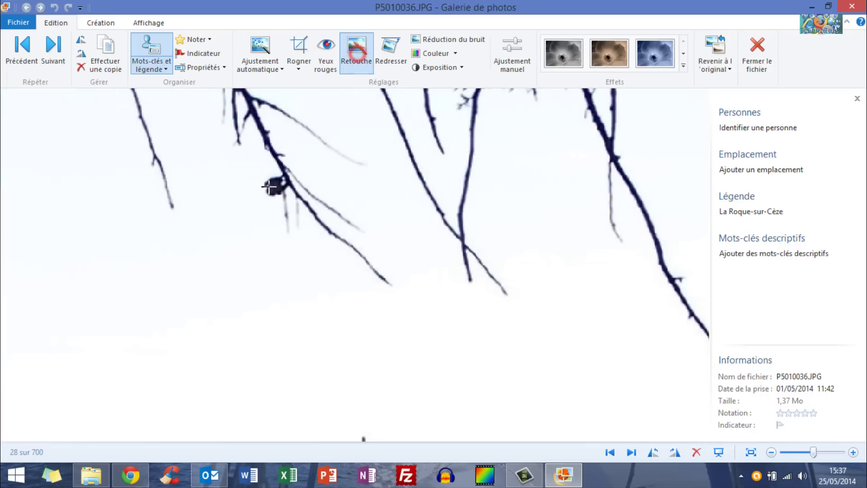
drag(257, 169, 293, 206)
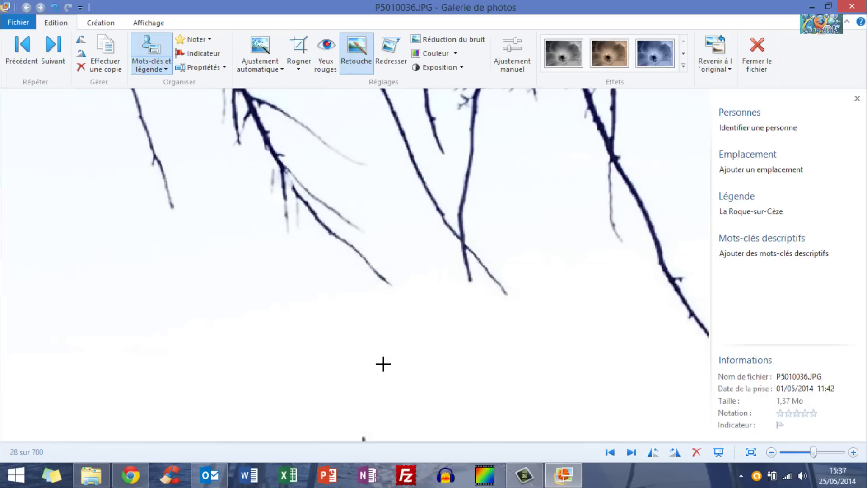
scroll(393, 199, down, 3)
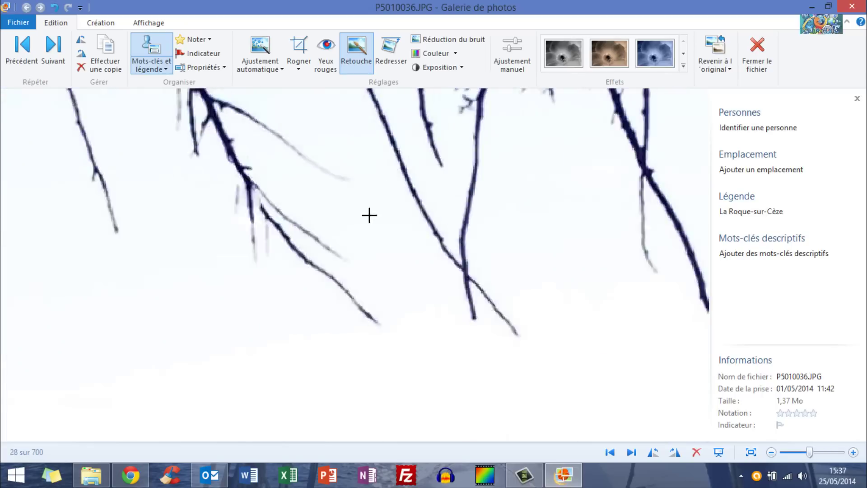
scroll(366, 217, down, 3)
Move on to P5010037.JPG and start a slideshow from it.
key(Right)
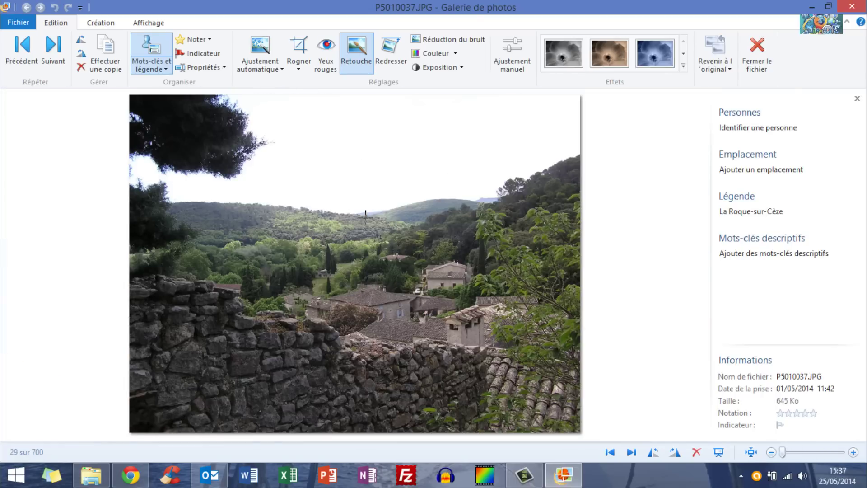
click(632, 450)
click(609, 452)
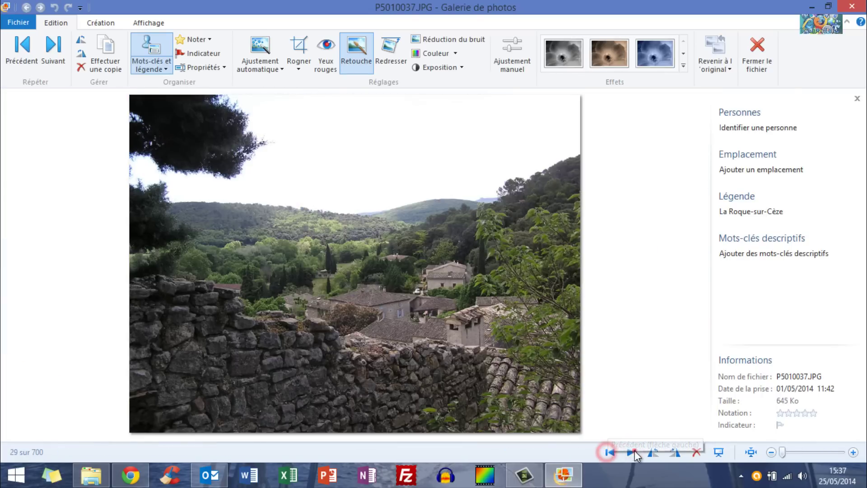
click(631, 452)
click(610, 452)
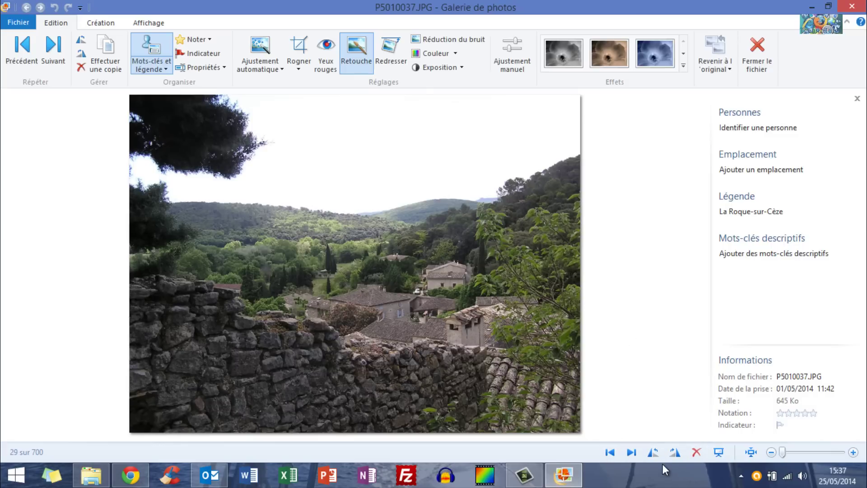
click(714, 450)
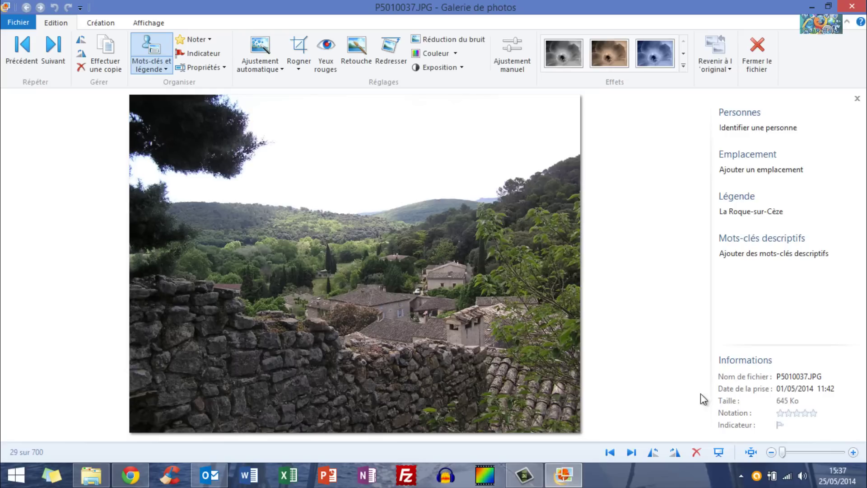
click(718, 455)
Hide the info pane, play the slideshow in Noir et blanc, try Fondu, then exit with Esc.
click(857, 98)
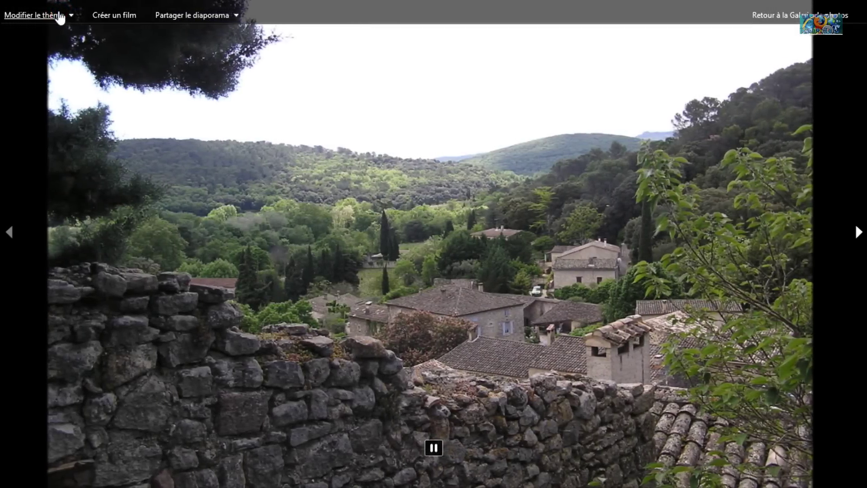
click(58, 15)
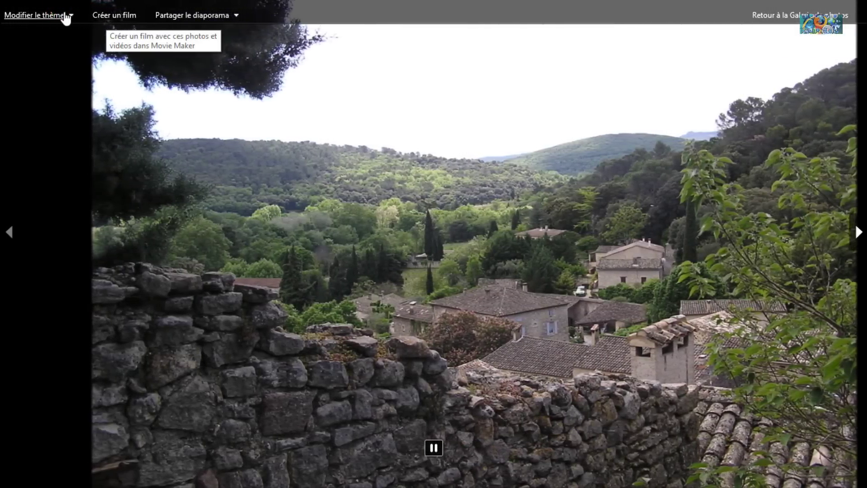
click(59, 15)
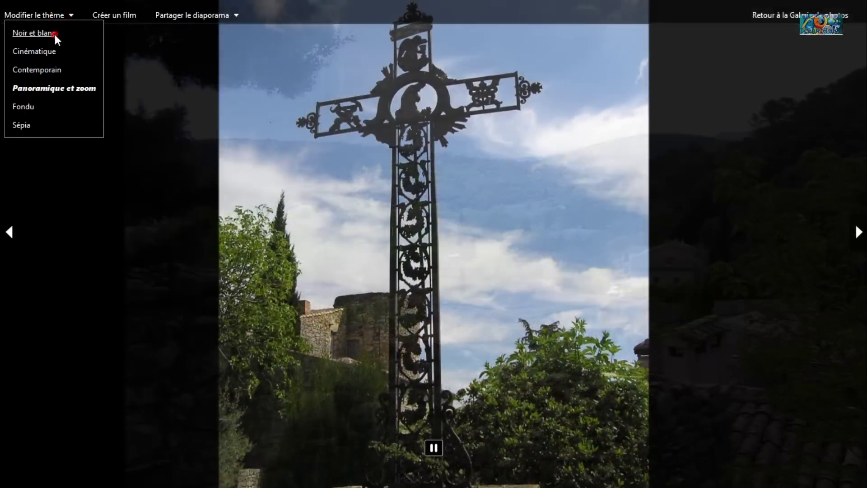
click(55, 34)
click(55, 17)
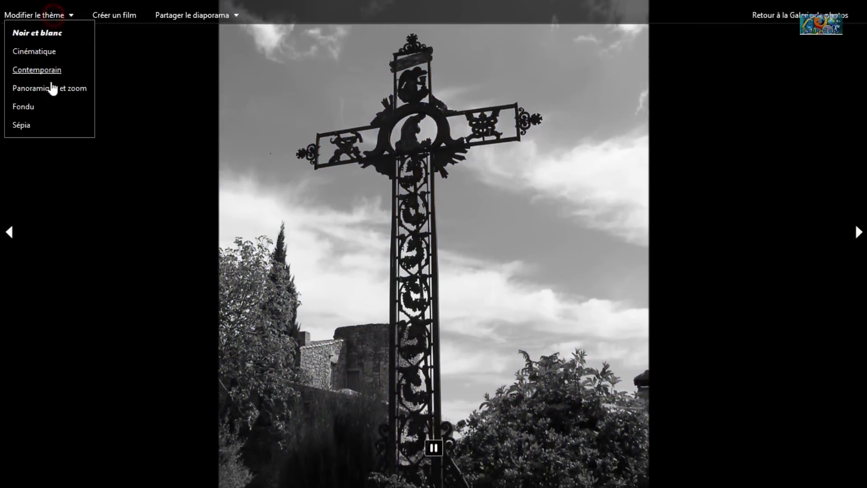
click(23, 107)
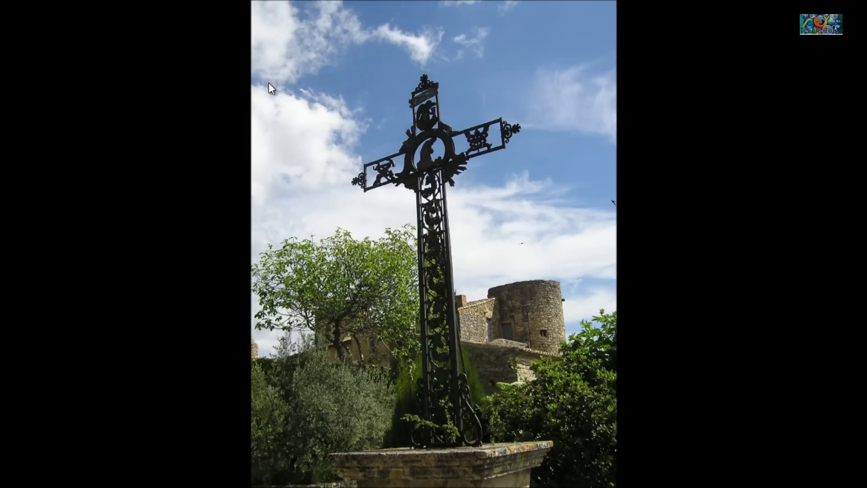
key(Escape)
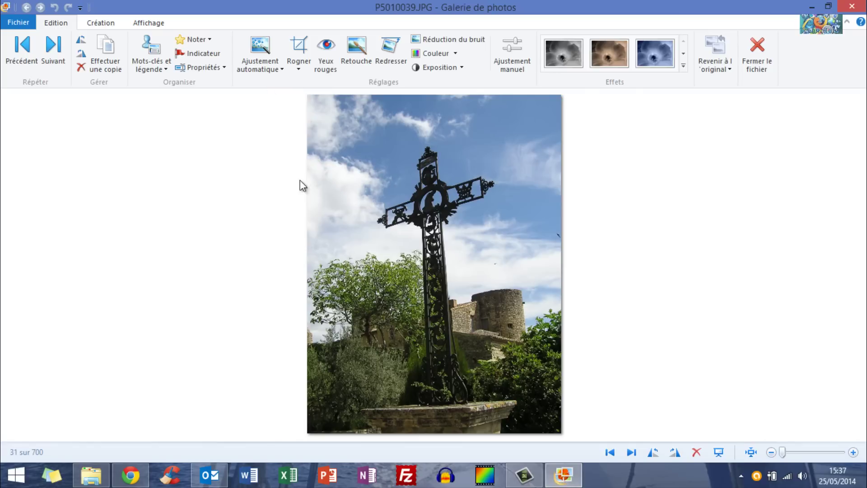
Preview exposure presets and effects on the cross photo without applying any, then show the sharing options.
click(463, 68)
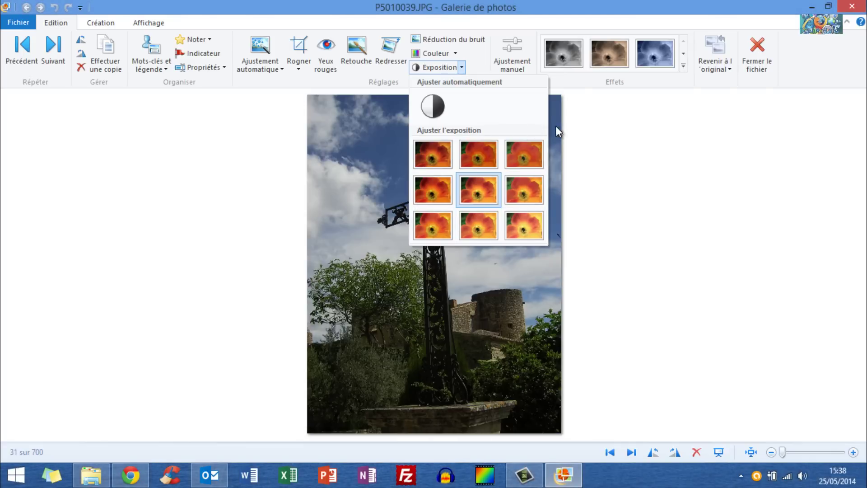
click(611, 126)
click(685, 66)
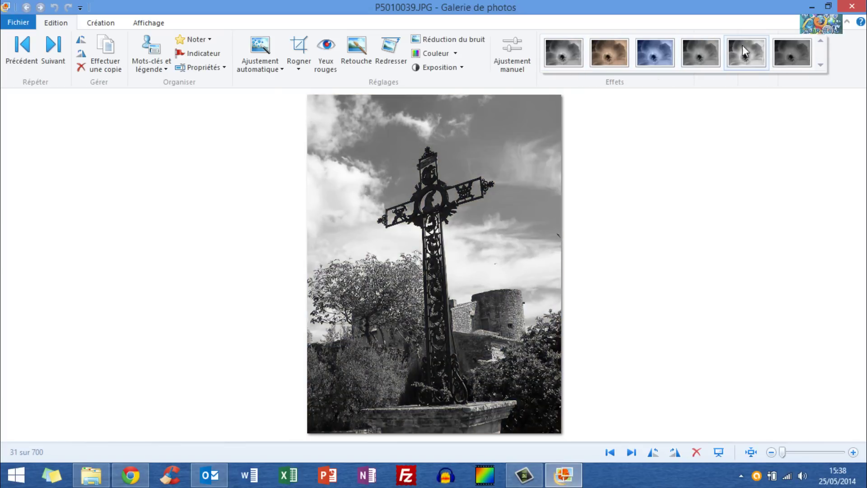
click(718, 139)
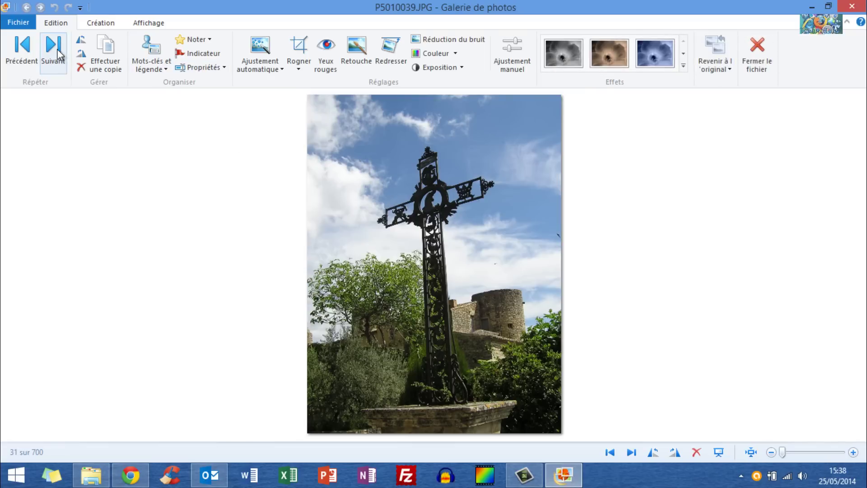
click(101, 22)
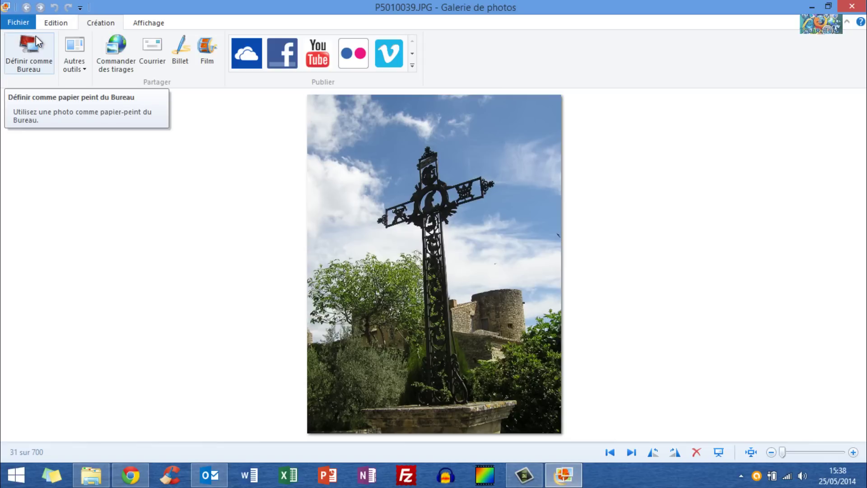
click(91, 475)
click(454, 322)
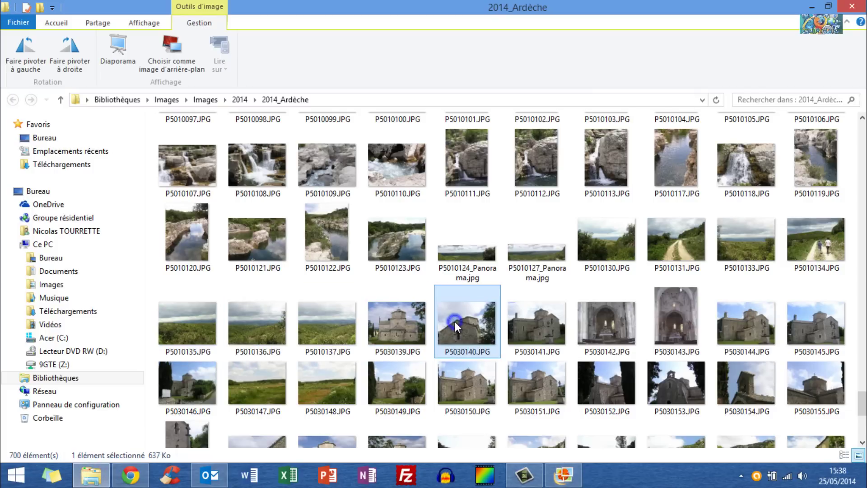
right_click(454, 321)
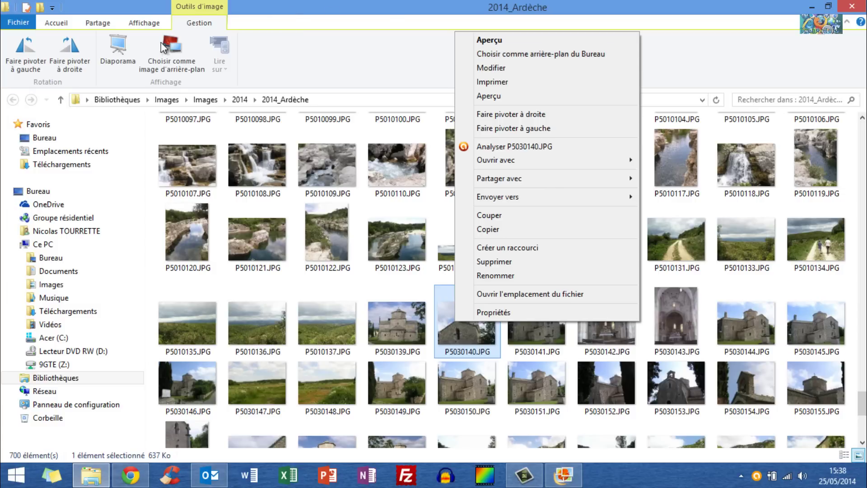
click(278, 60)
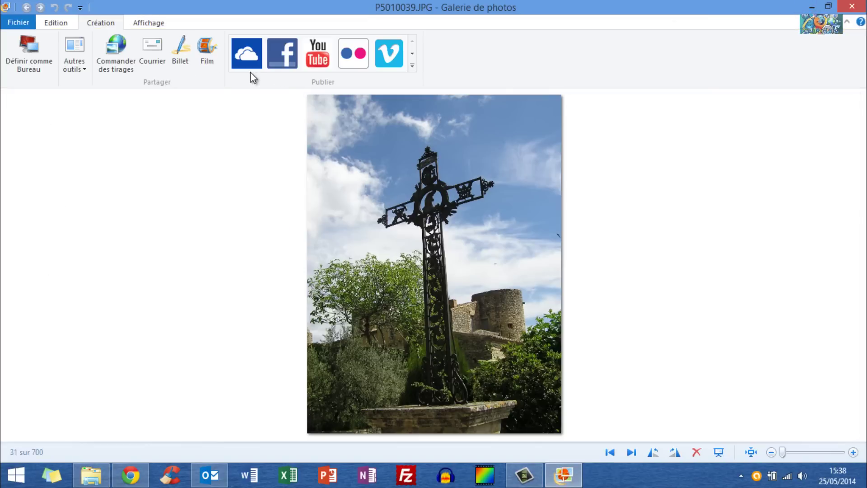
click(77, 67)
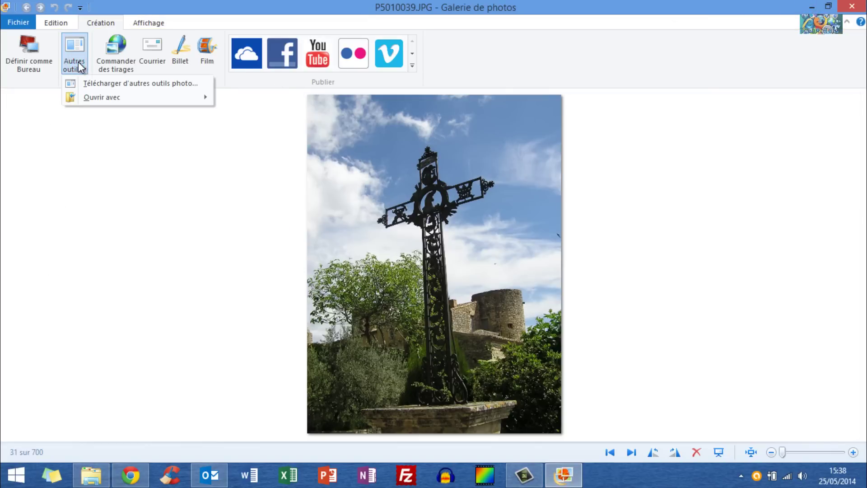
mouse_move(136, 103)
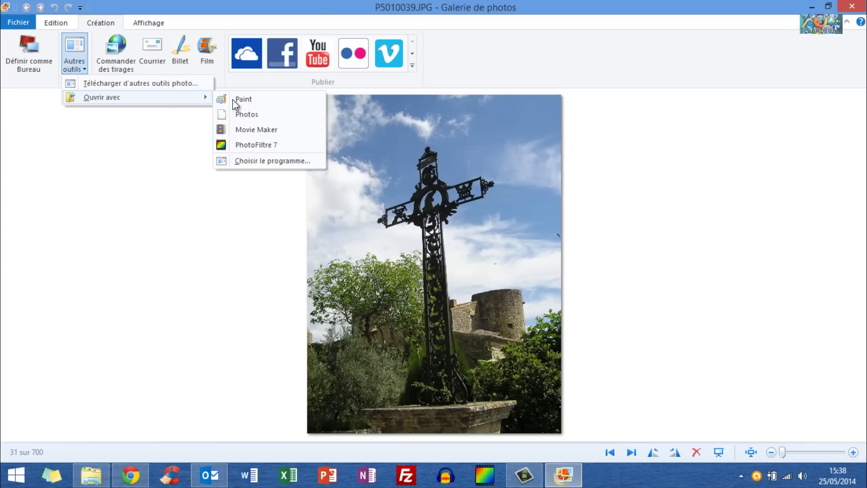
click(266, 101)
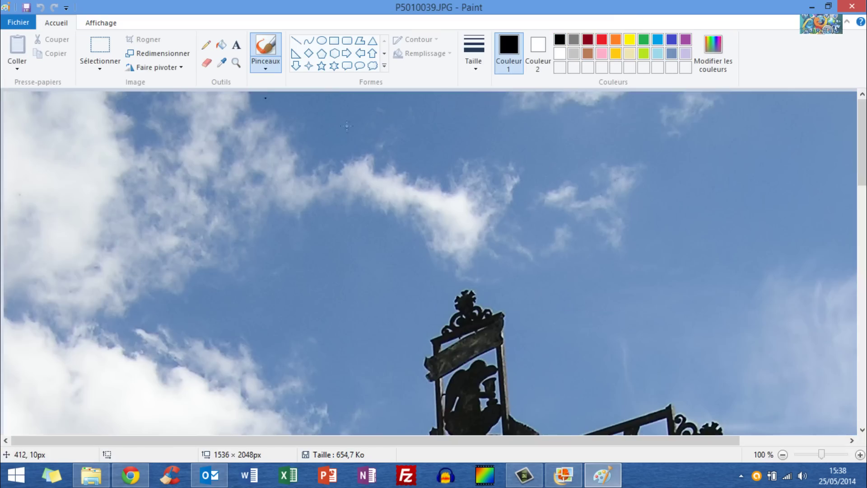
scroll(246, 181, down, 10)
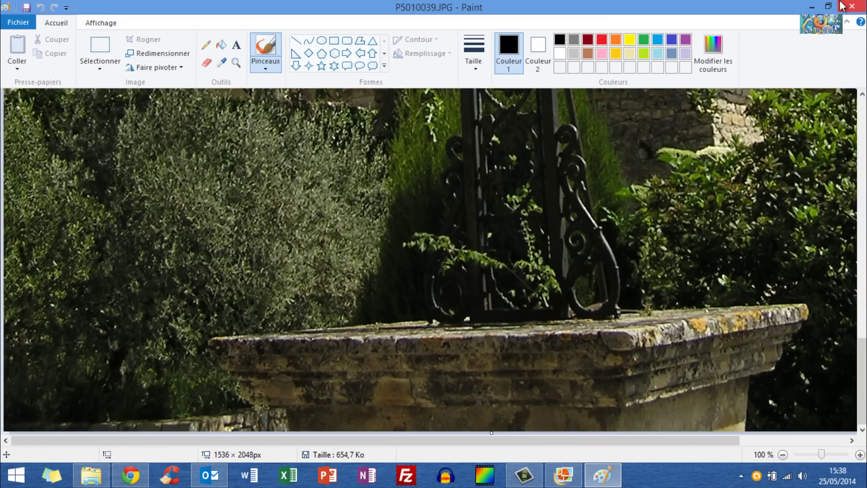
click(852, 6)
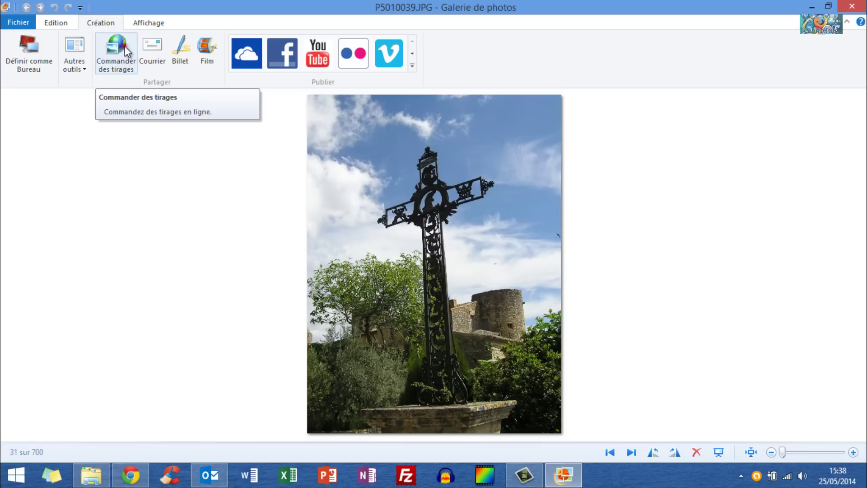
click(125, 48)
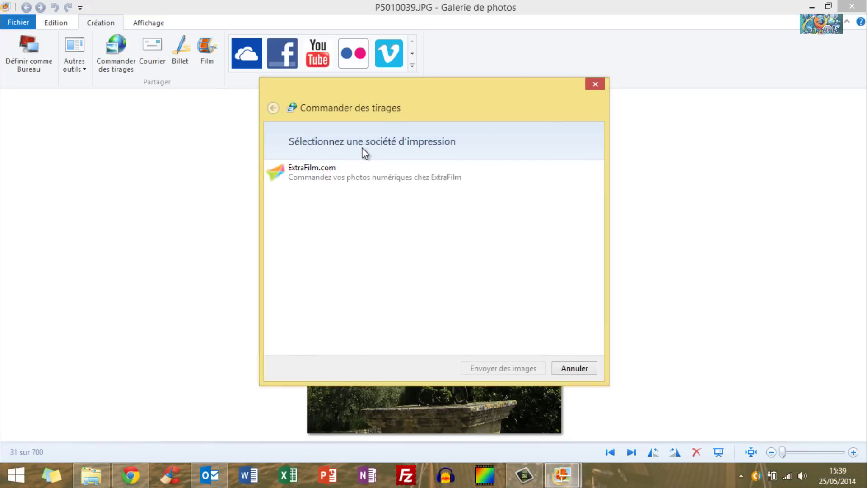
click(378, 175)
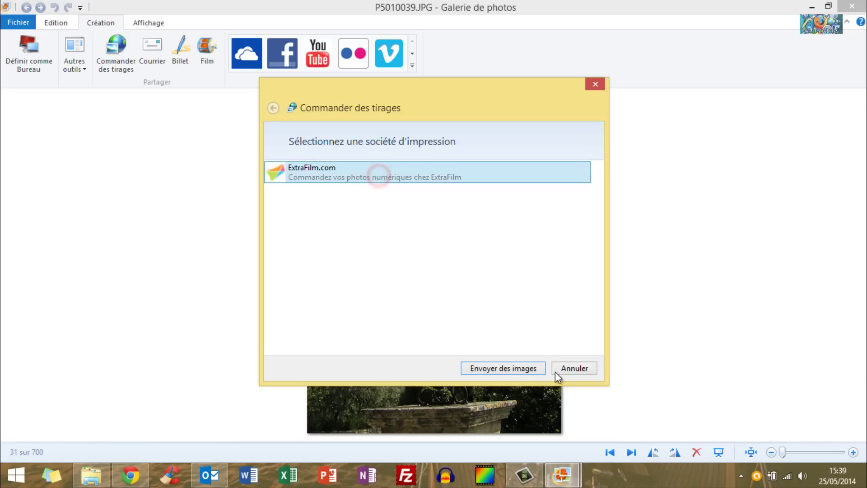
click(506, 371)
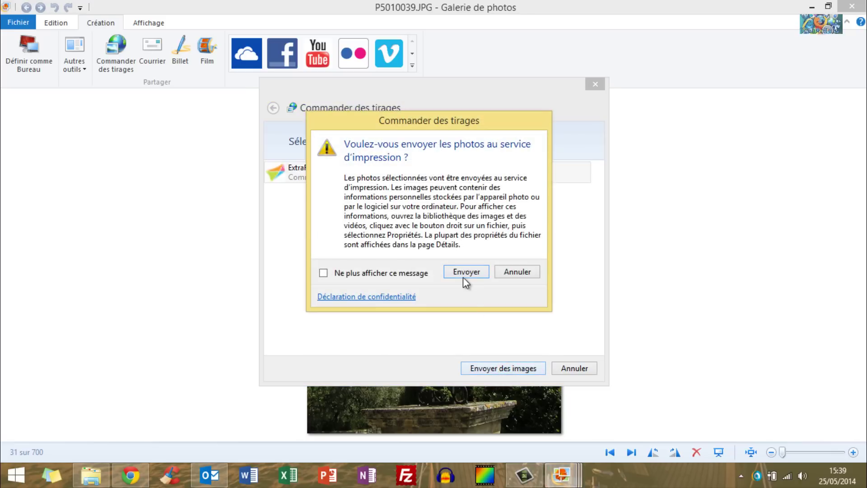
click(463, 270)
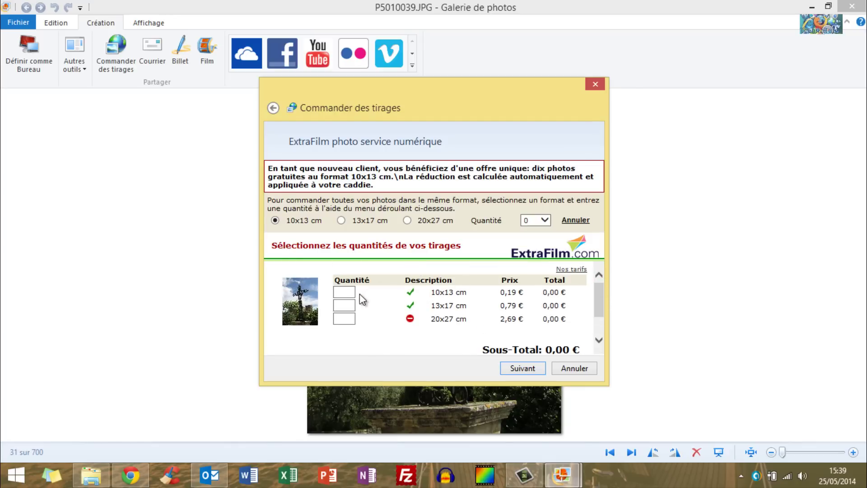
click(345, 306)
text(1)
click(536, 306)
click(576, 369)
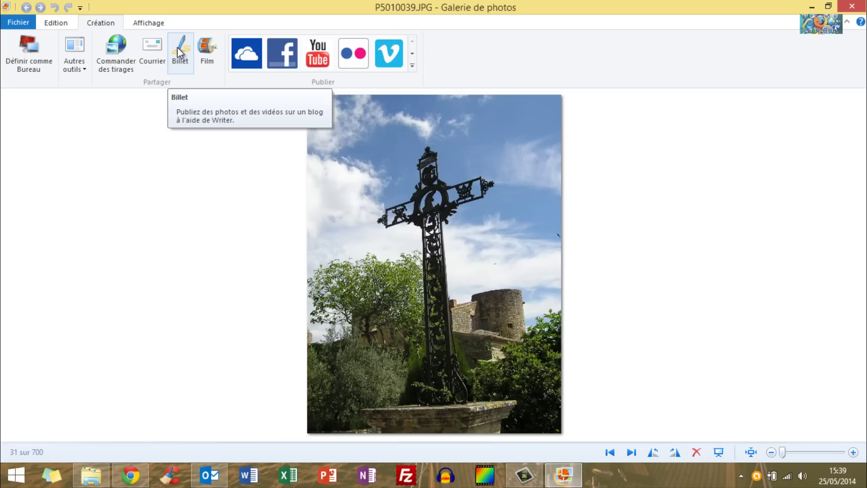
click(199, 54)
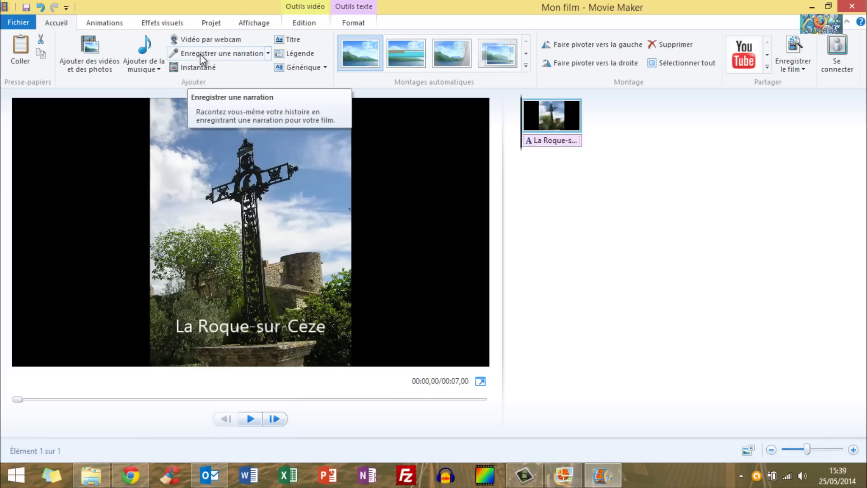
click(530, 141)
key(Delete)
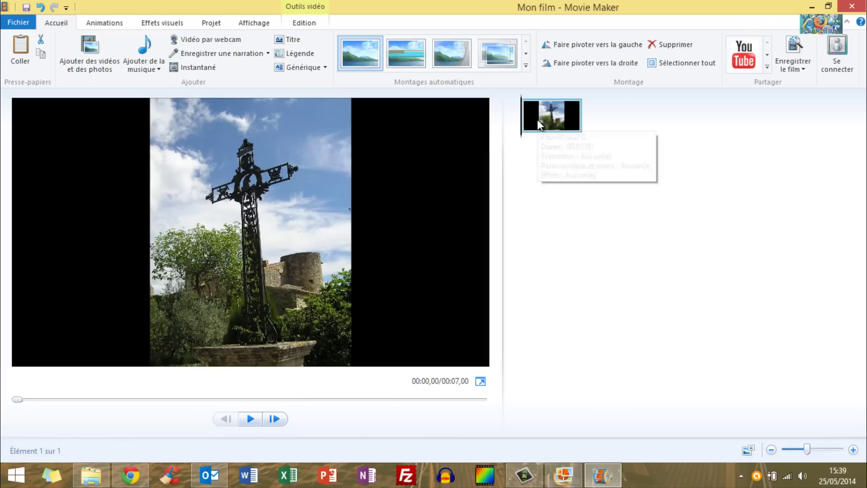
click(852, 6)
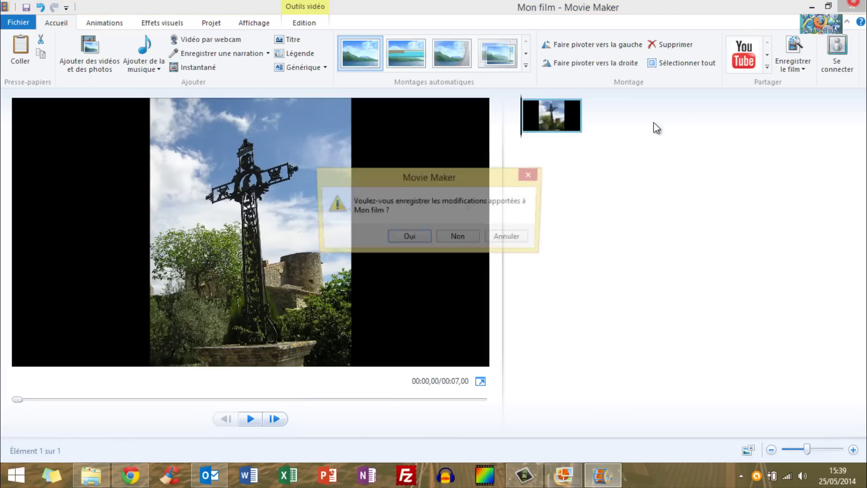
click(446, 233)
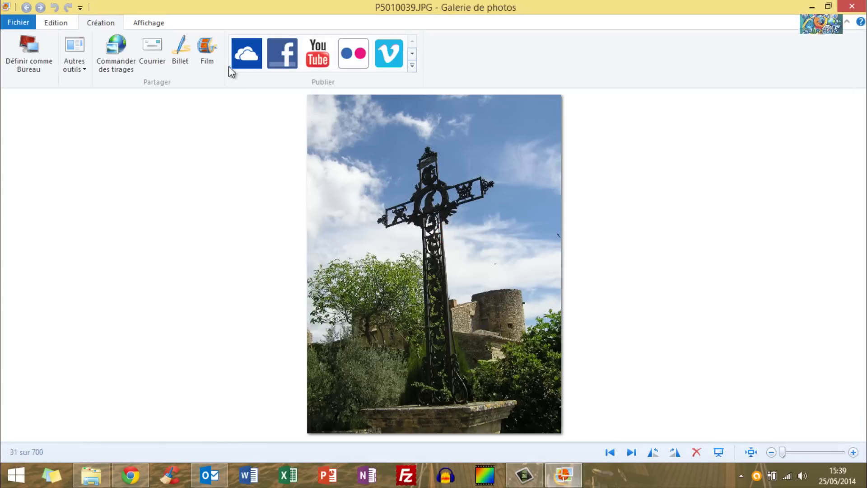
click(412, 65)
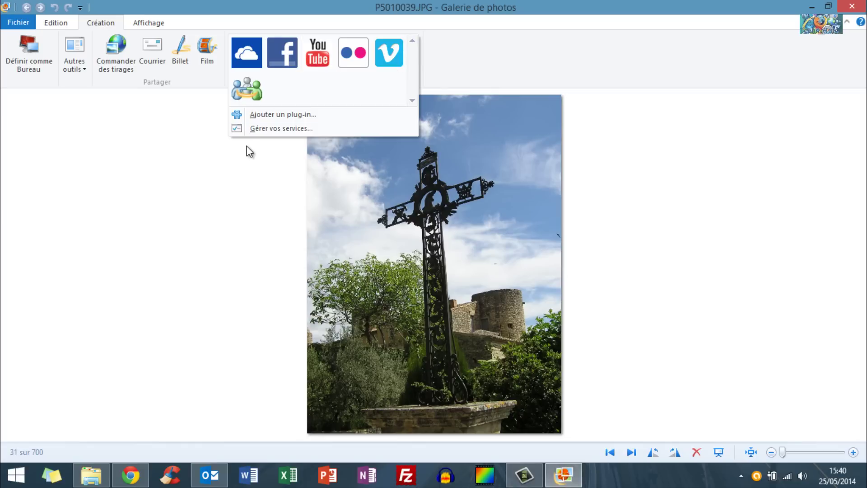
click(317, 60)
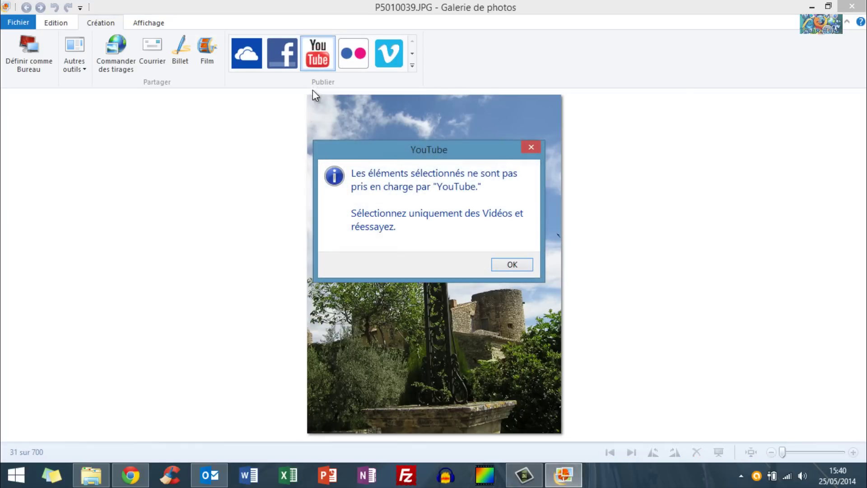
click(513, 265)
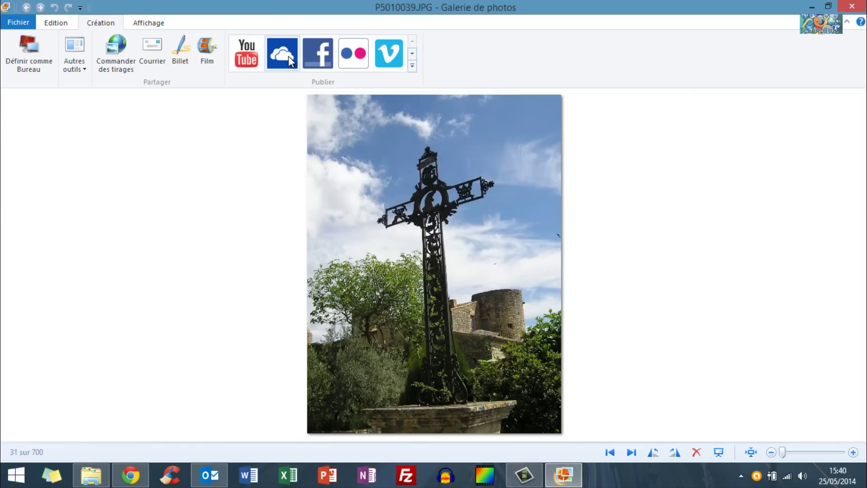
Start publishing online, enter the account e-mail and password, then cancel the sign-in.
click(316, 57)
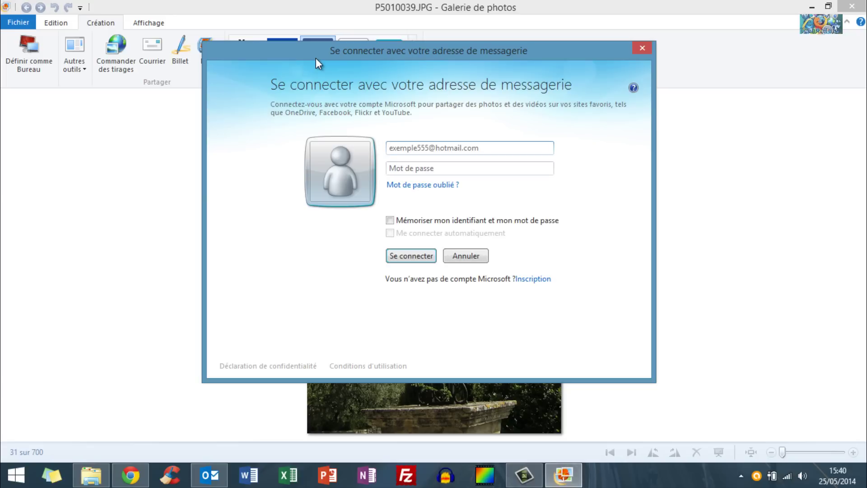
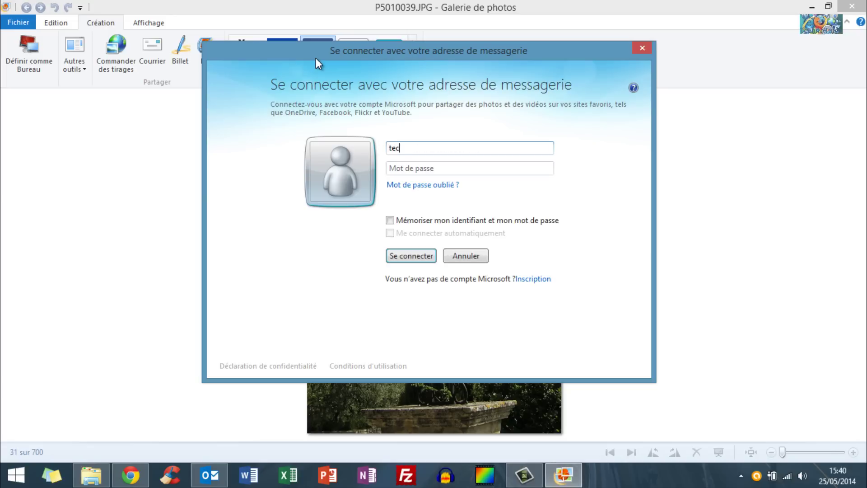
key(Tab)
text(••••••••••••)
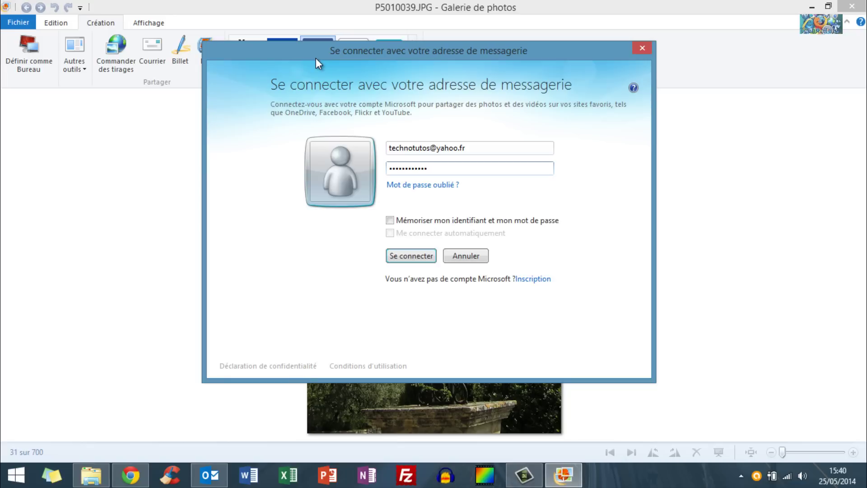
click(466, 255)
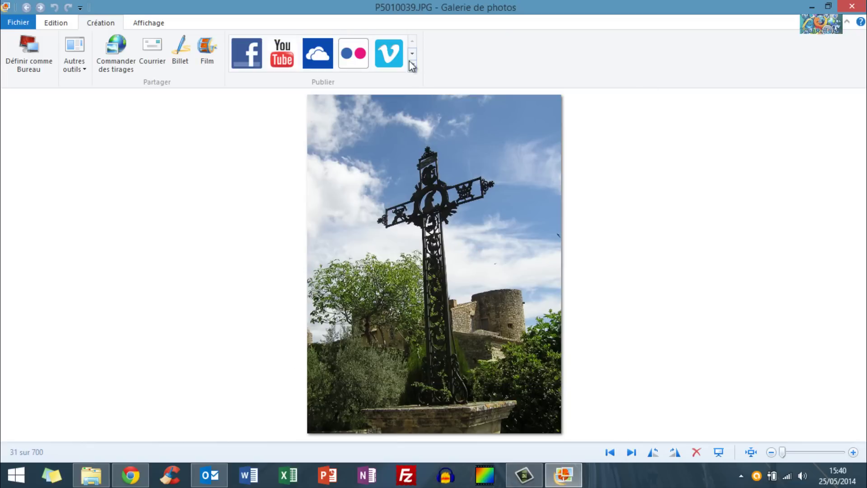
Try publishing the cross photo to Flickr and dismiss the Microsoft account sign-in request.
click(353, 53)
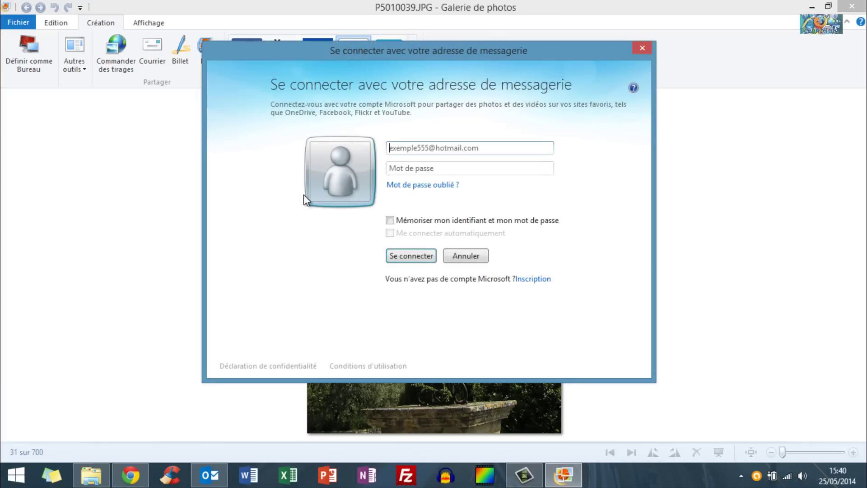
click(632, 52)
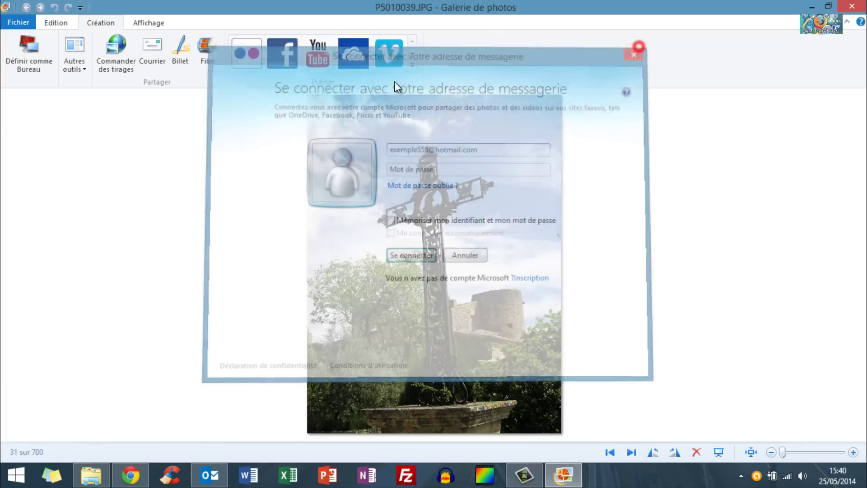
click(157, 20)
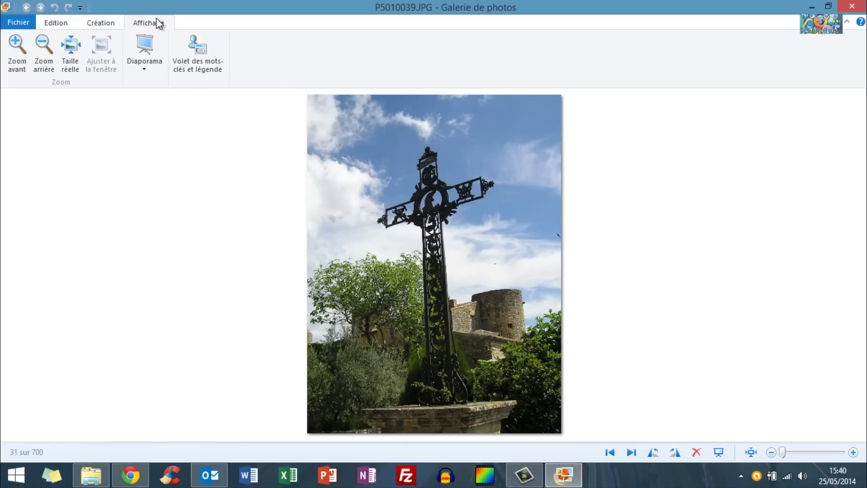
Try Zoom avant, Zoom arrière and Ajuster à la fenêtre, then close the cross photo.
click(16, 49)
click(45, 50)
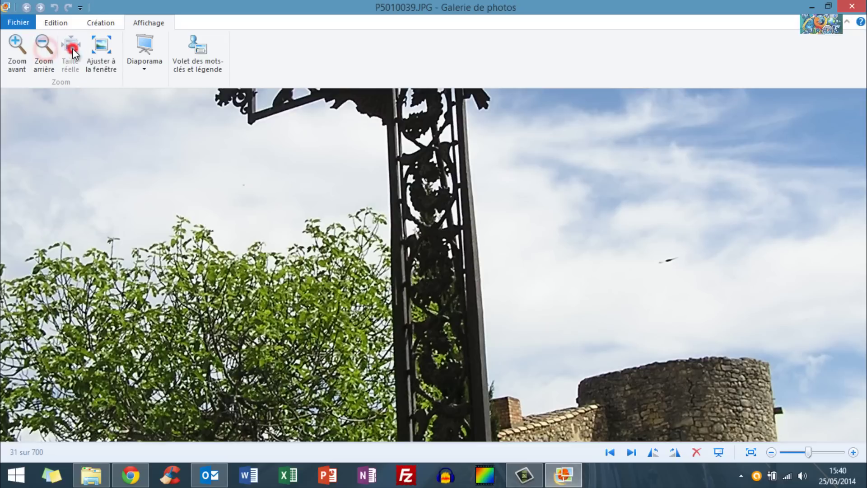
click(103, 45)
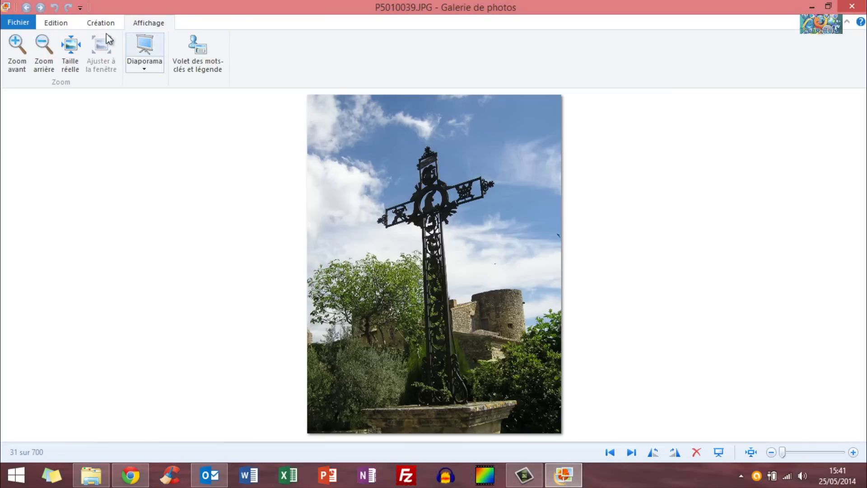
click(56, 22)
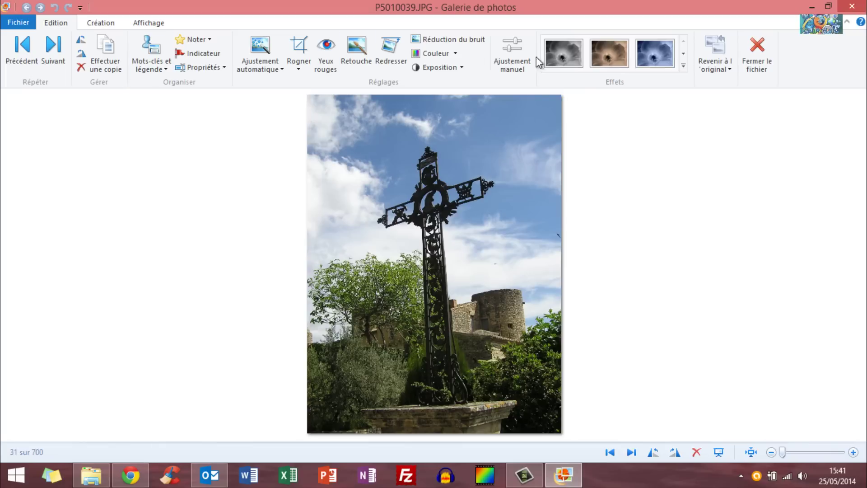
click(765, 47)
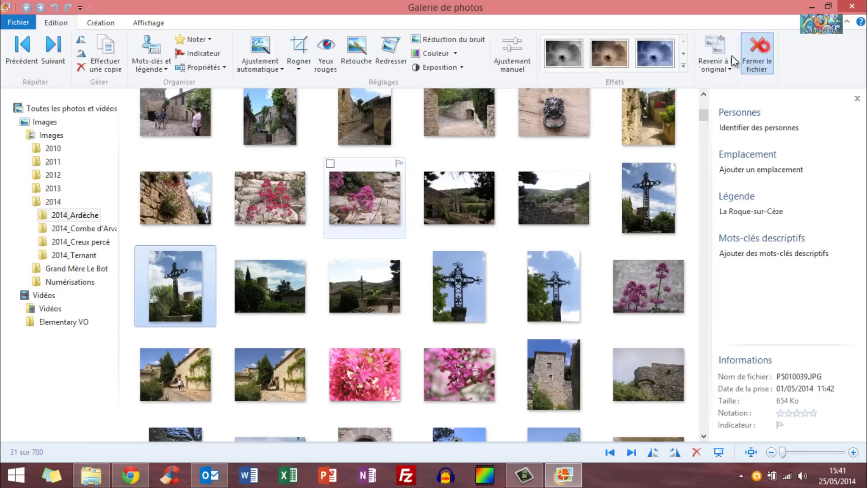
Scroll down to the Chassagnes landscapes and tick the two neighbouring shots in row four.
mouse_move(437, 251)
scroll(436, 252, up, 5)
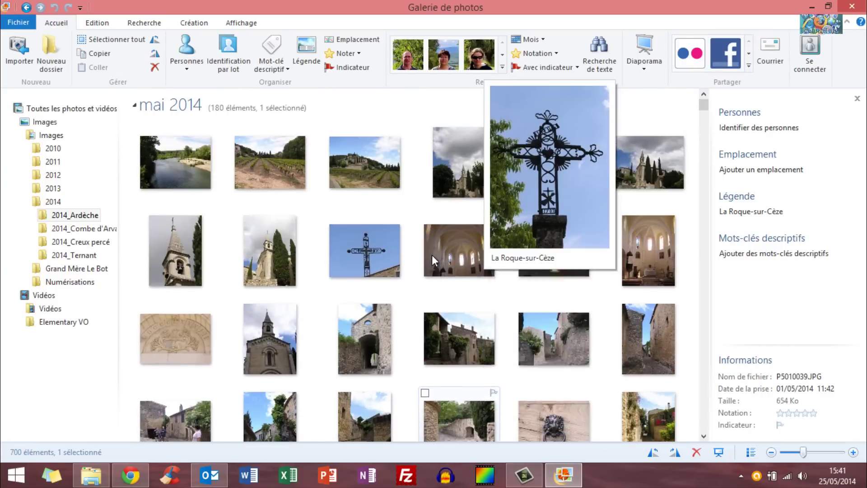
drag(704, 102, 708, 384)
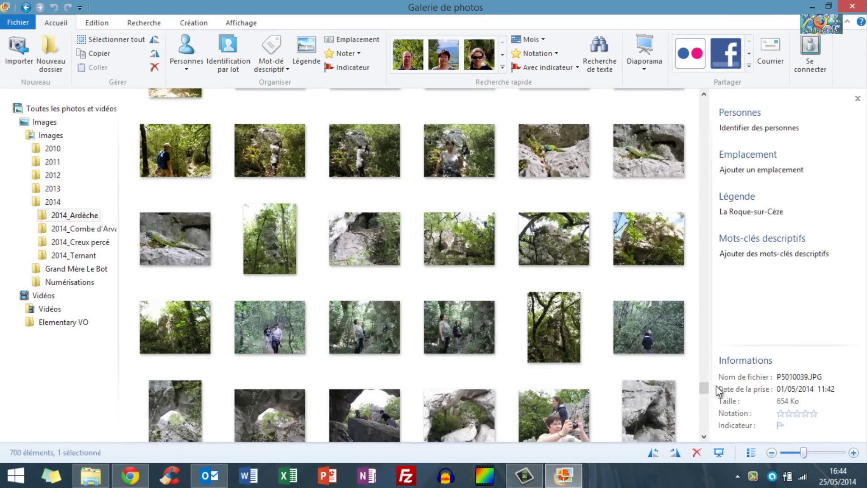
drag(702, 387, 711, 421)
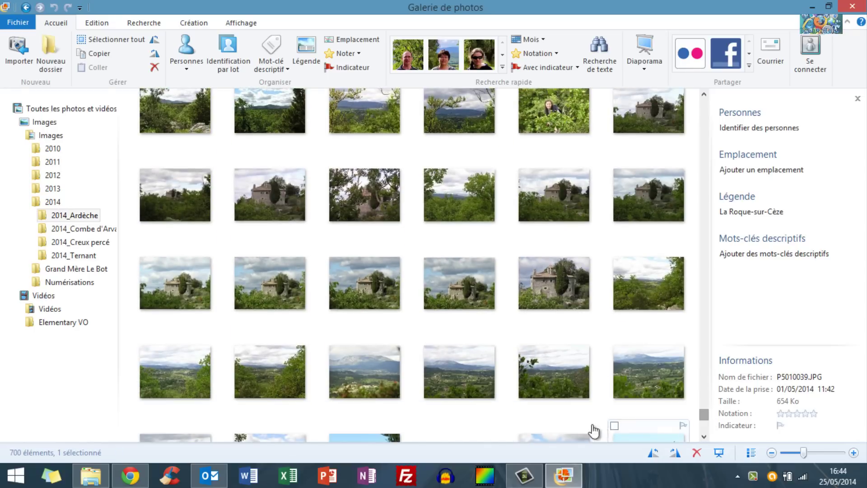
mouse_move(686, 421)
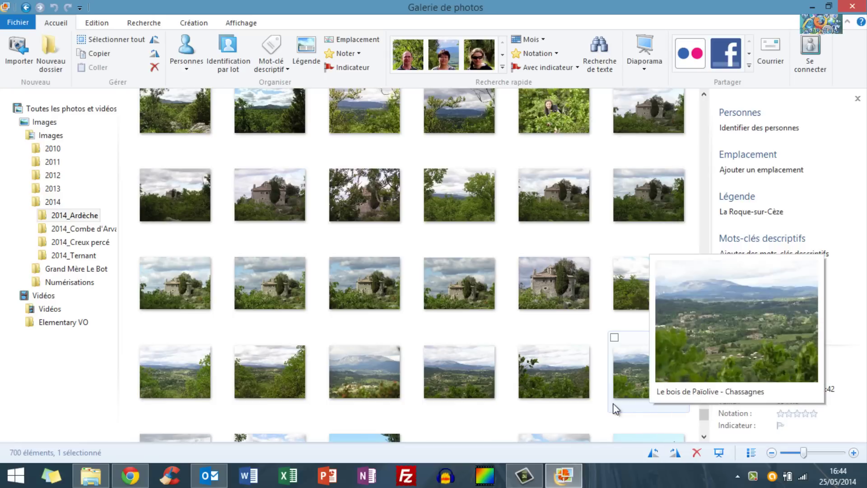
mouse_move(465, 369)
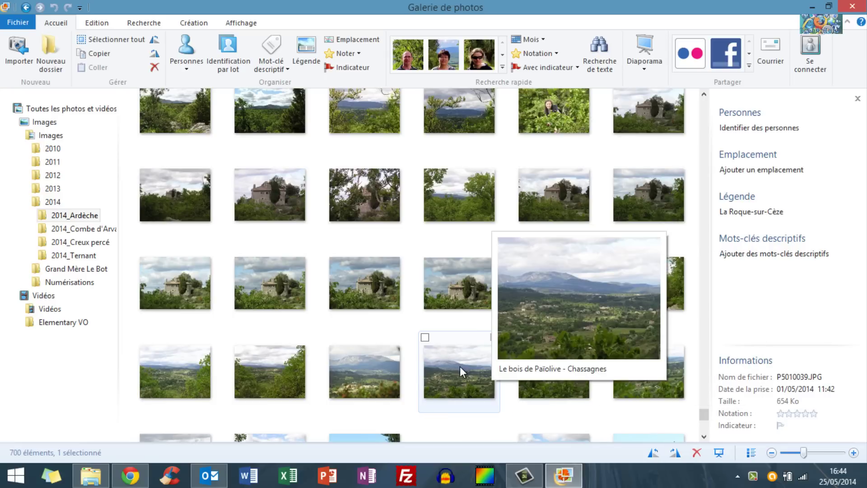
mouse_move(400, 372)
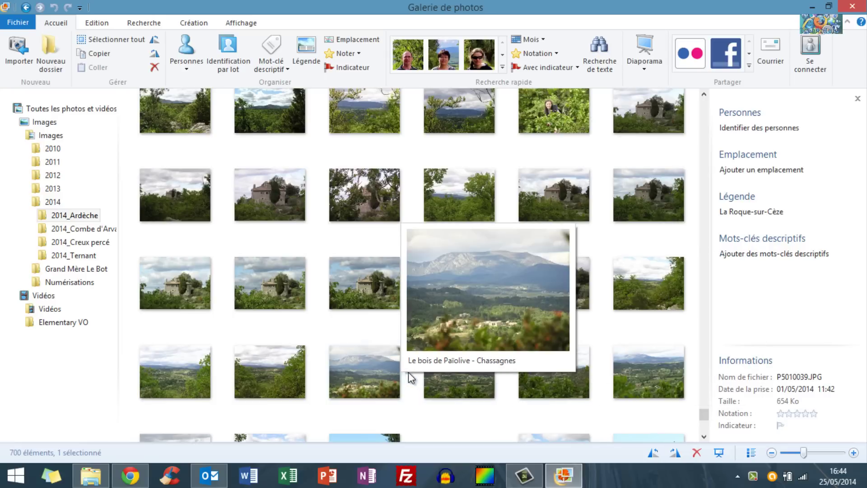
mouse_move(430, 372)
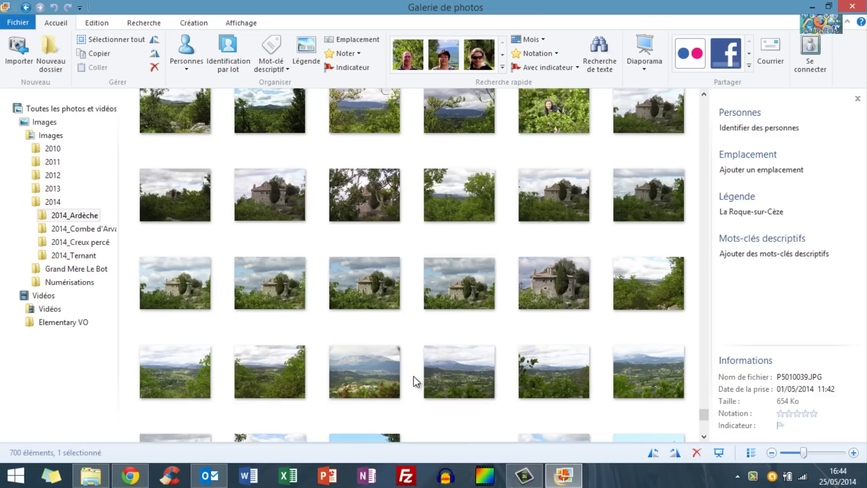
mouse_move(335, 340)
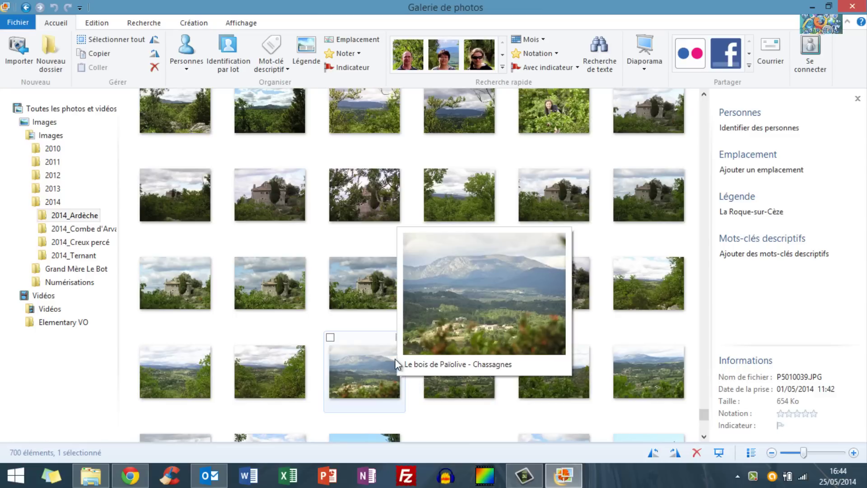
click(331, 338)
click(425, 338)
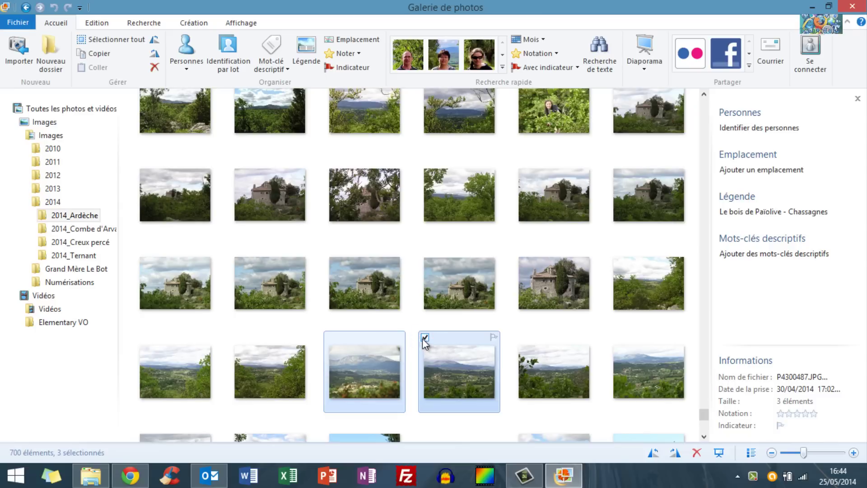
click(202, 23)
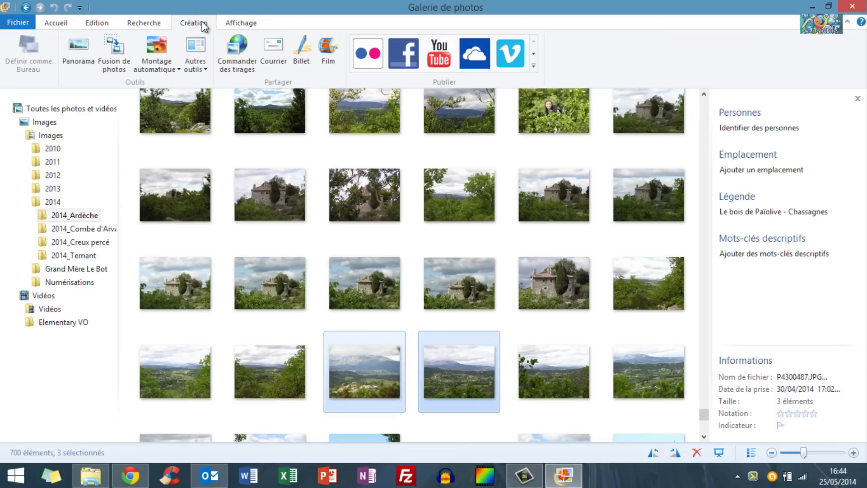
Attempt a Panorama, close the Échec du panorama message, and untick the two landscapes.
click(79, 57)
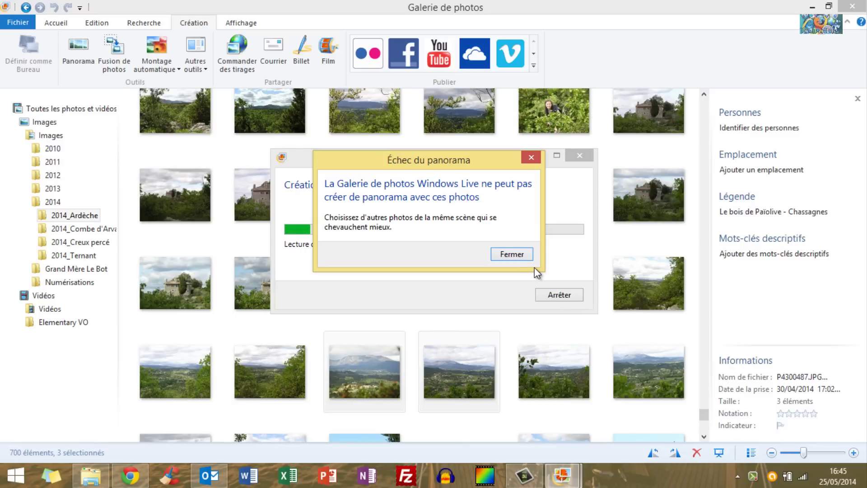
click(530, 252)
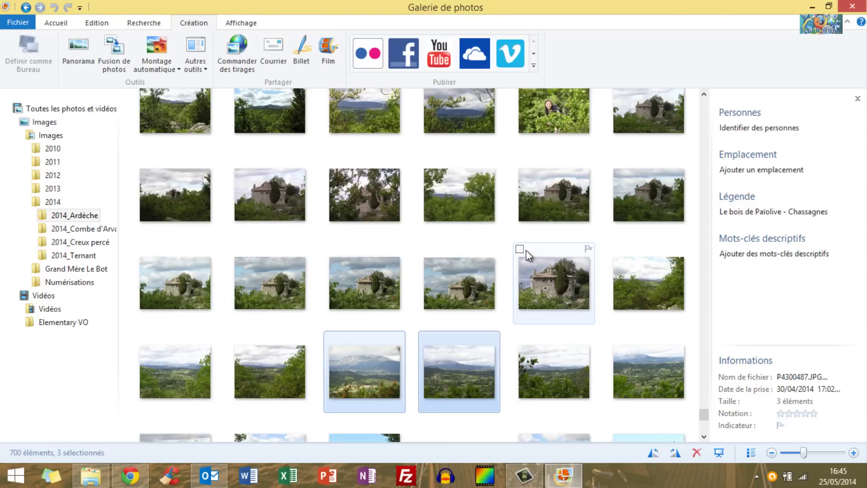
click(329, 336)
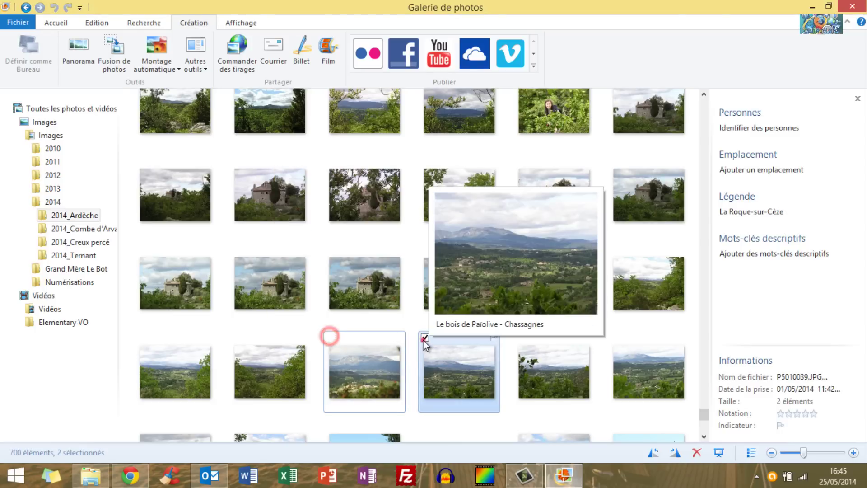
click(425, 339)
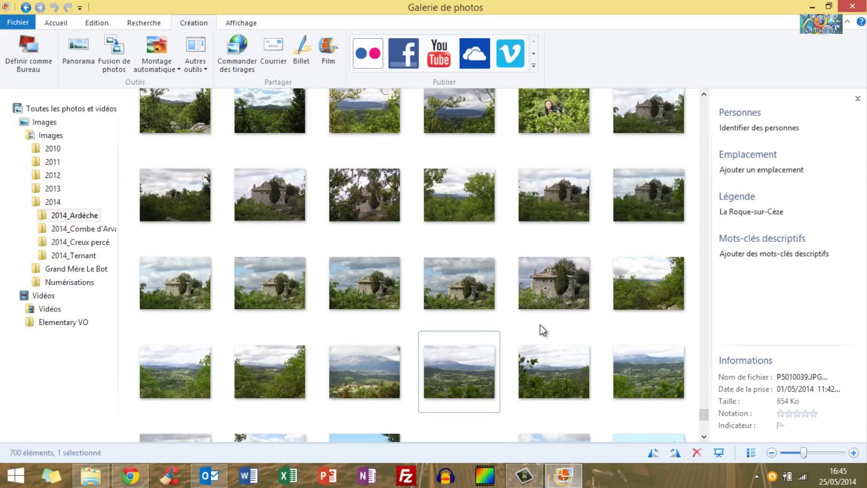
Check the collage size formats, then tick two row-four landscapes (columns two and three).
click(155, 68)
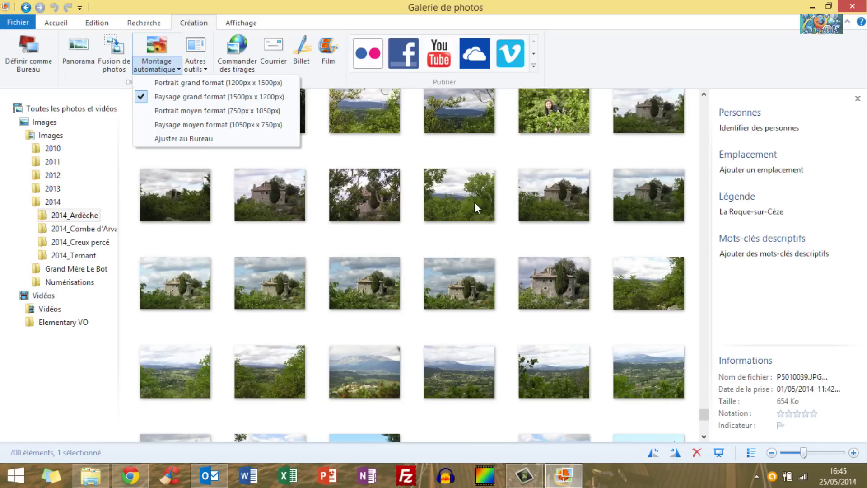
click(334, 339)
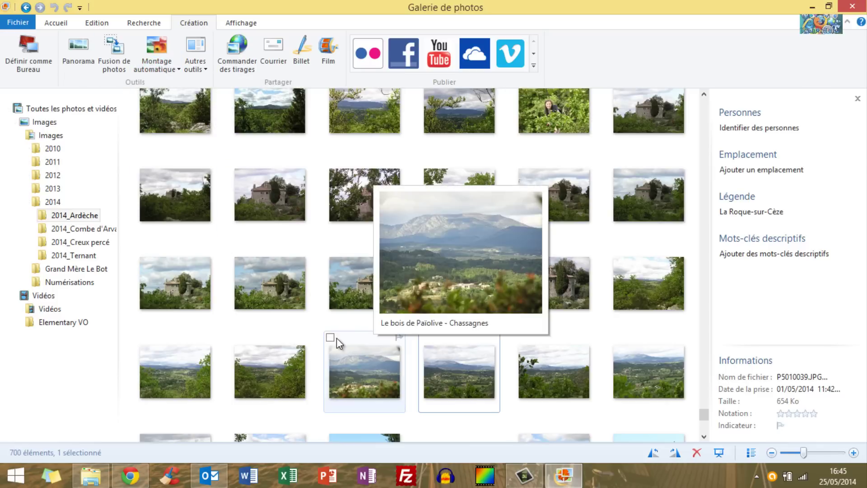
click(330, 338)
click(237, 337)
mouse_move(245, 304)
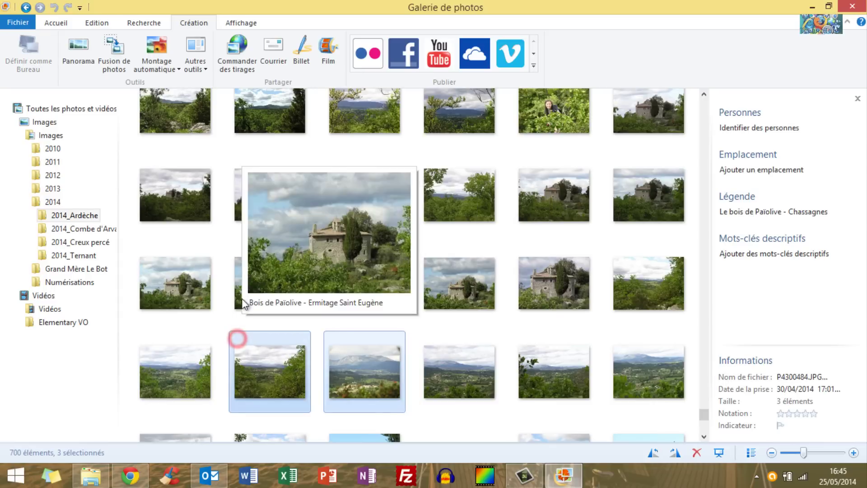
Add three castle photos and three more for eight, then launch a Paysage grand format Montage automatique.
click(236, 247)
click(423, 246)
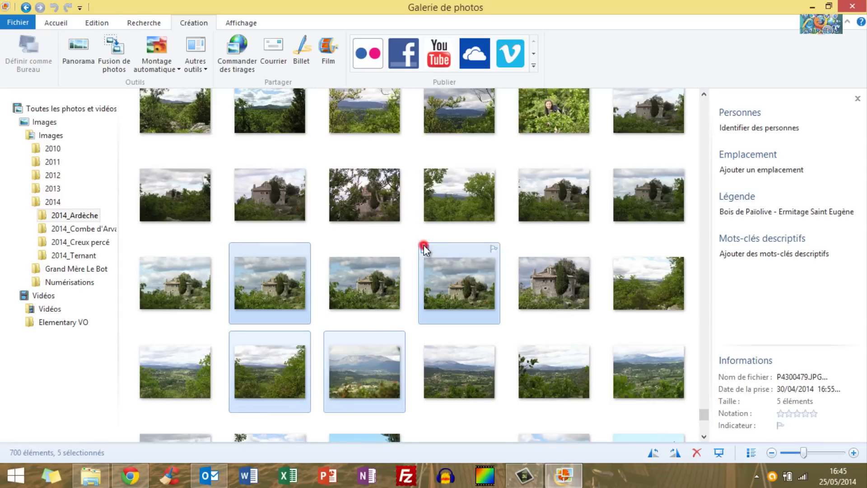
click(516, 247)
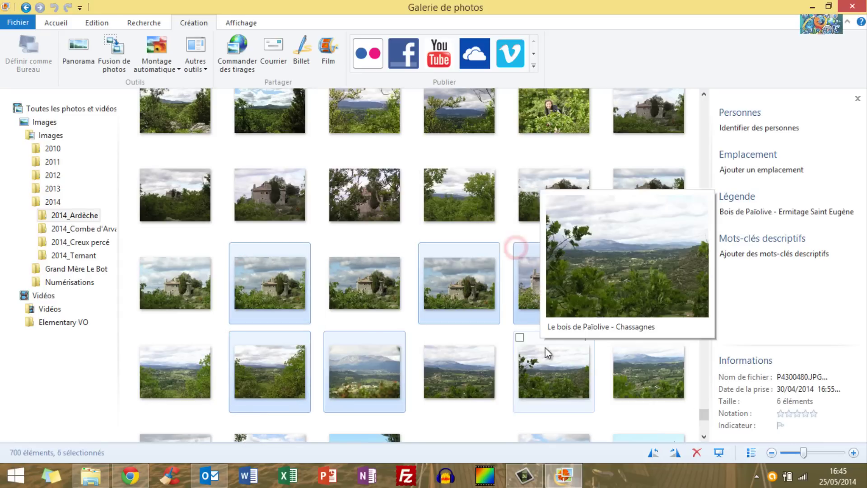
click(519, 338)
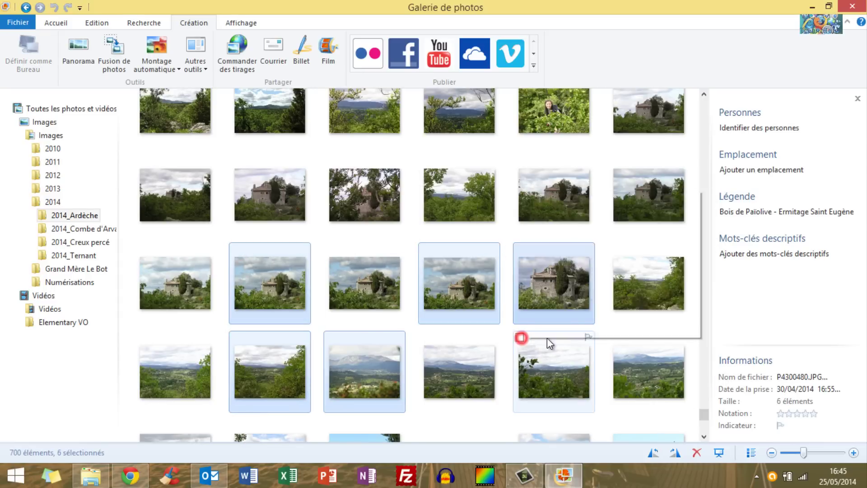
click(617, 339)
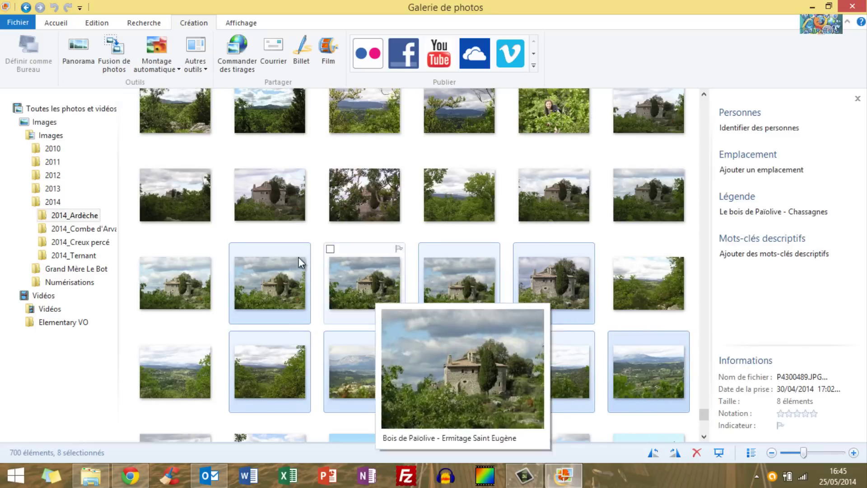
click(173, 69)
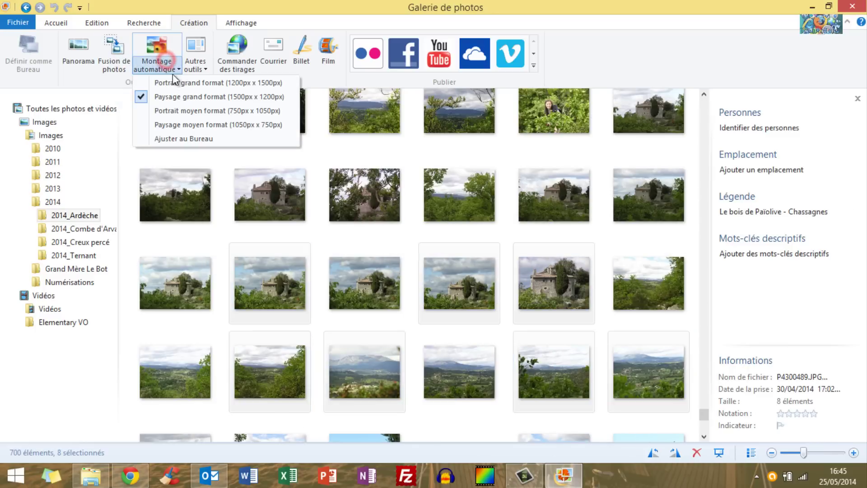
click(281, 97)
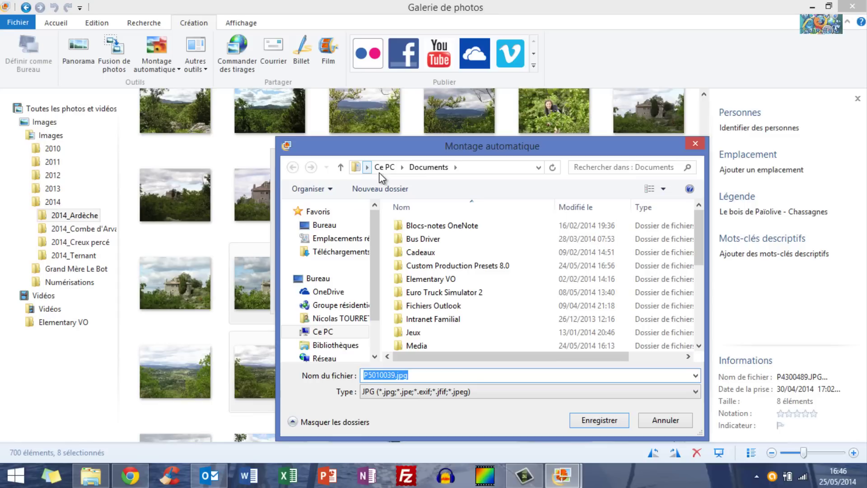
Save the collage as P5010039.jpg in the Bureau (Desktop) folder.
click(310, 278)
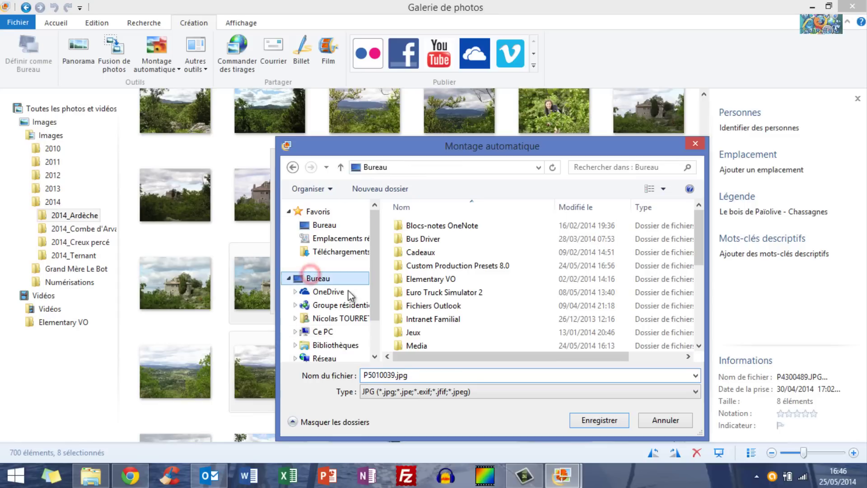
click(582, 417)
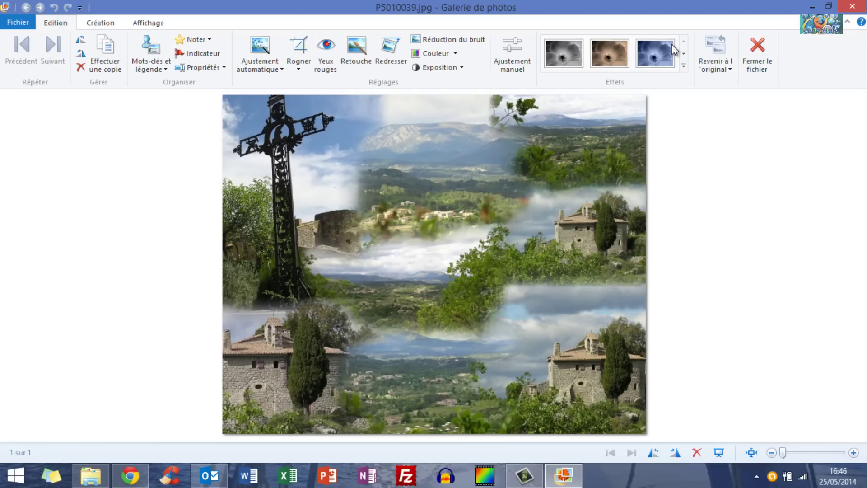
Close the saved collage and remove the Bureau folder from Galerie de photos, confirming with Oui.
click(761, 49)
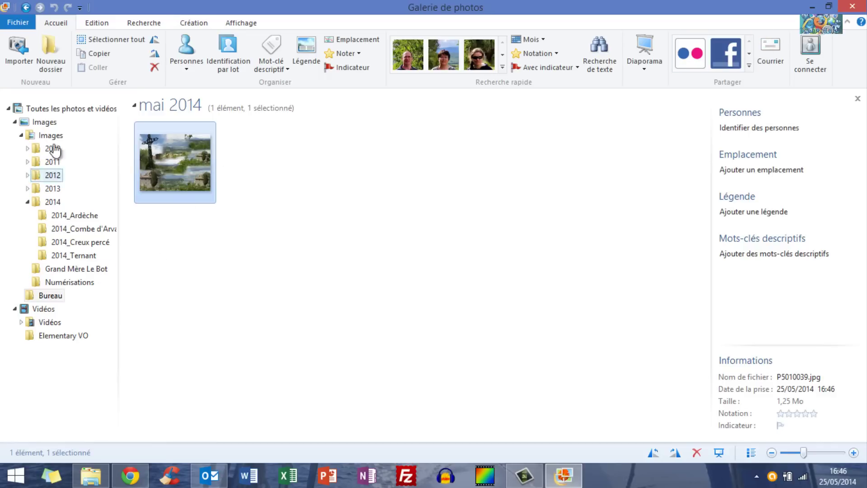
right_click(60, 295)
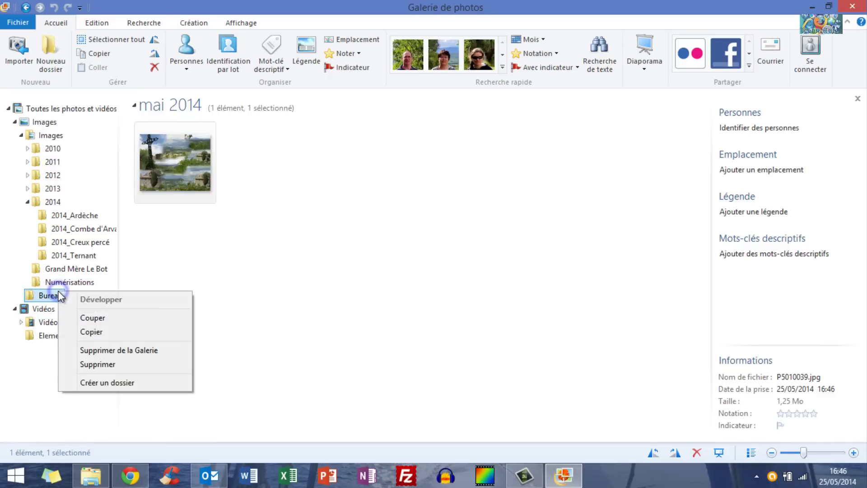
click(135, 354)
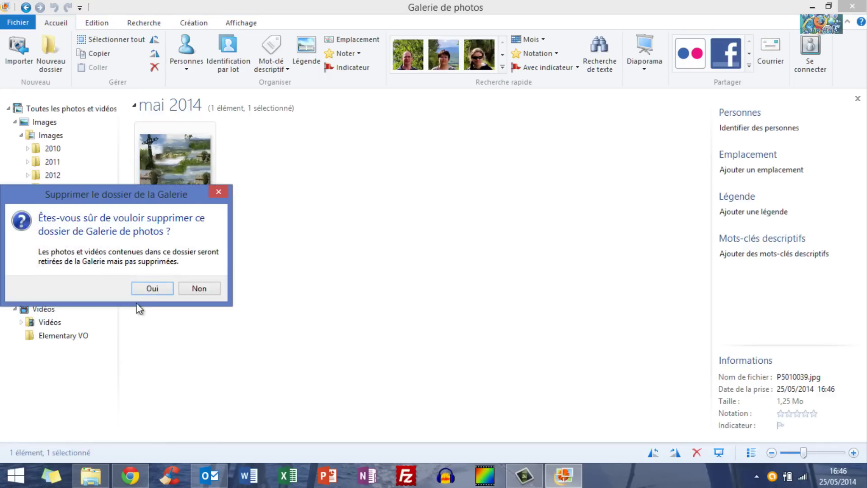
click(143, 290)
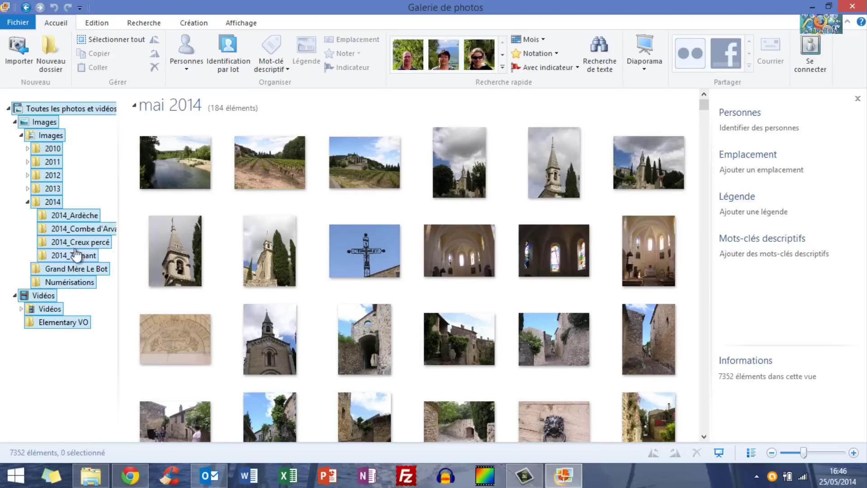
Show the 2014_Ardèche folder's photos and scroll down to the Païolive woods thumbnails.
click(77, 216)
mouse_move(673, 132)
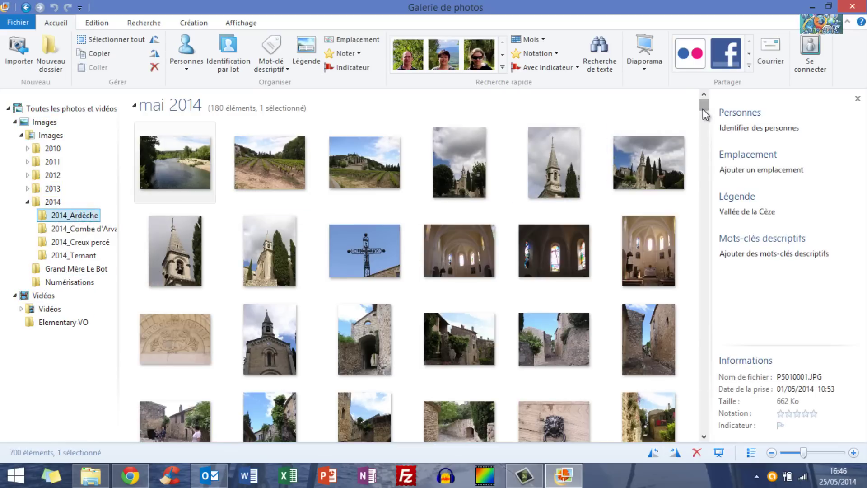
drag(703, 109, 668, 436)
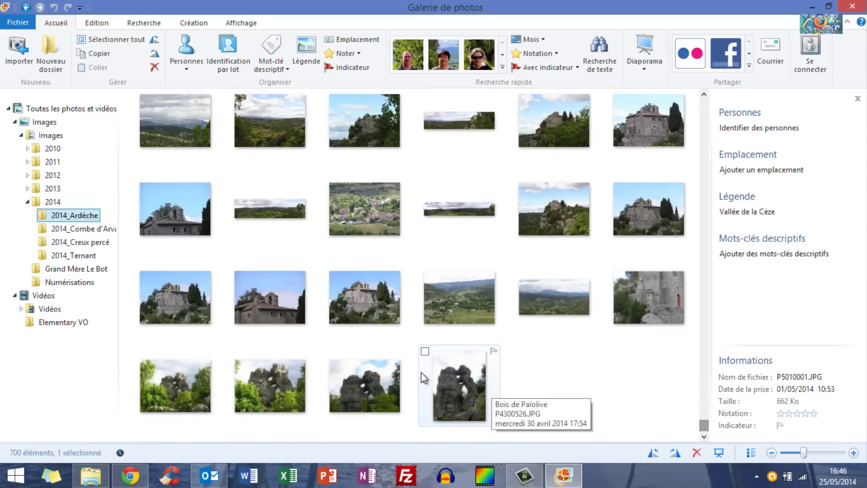
scroll(421, 372, up, 5)
mouse_move(289, 323)
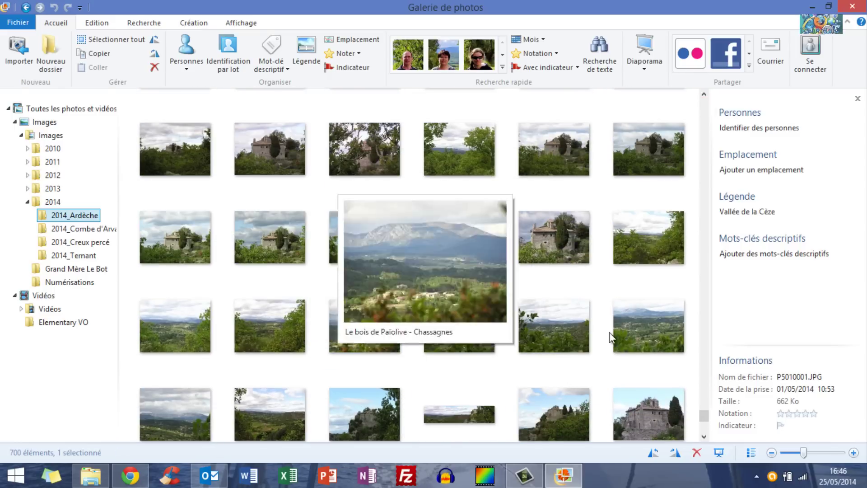
Browse the Création, Affichage and Recherche ribbon tabs, then return to Accueil.
click(189, 22)
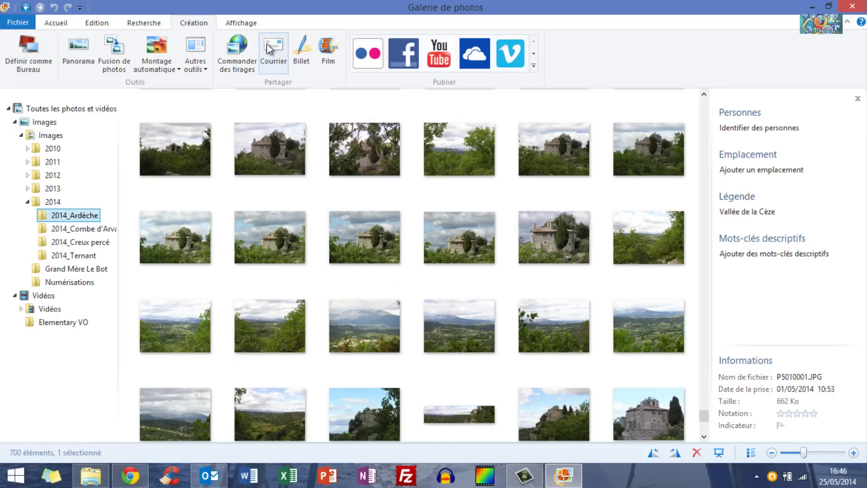
click(244, 23)
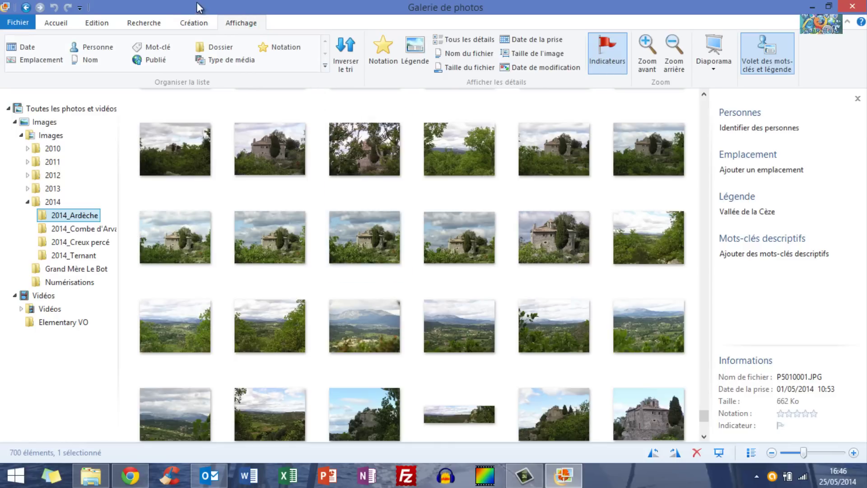
click(129, 22)
click(58, 22)
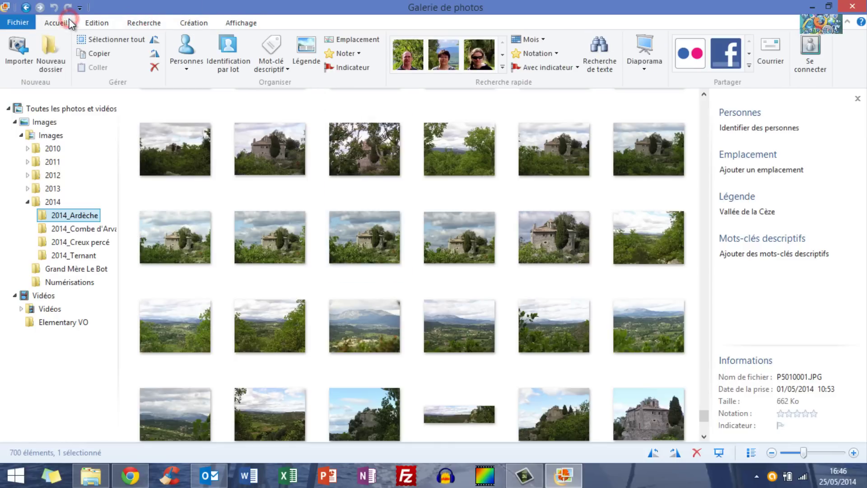
mouse_move(215, 246)
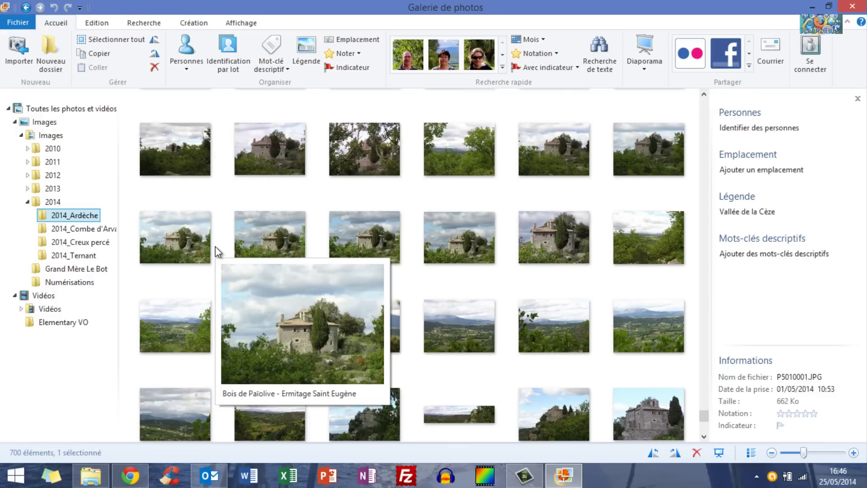
Check the Personnes list without tagging anyone, then launch Identification par lot.
click(186, 47)
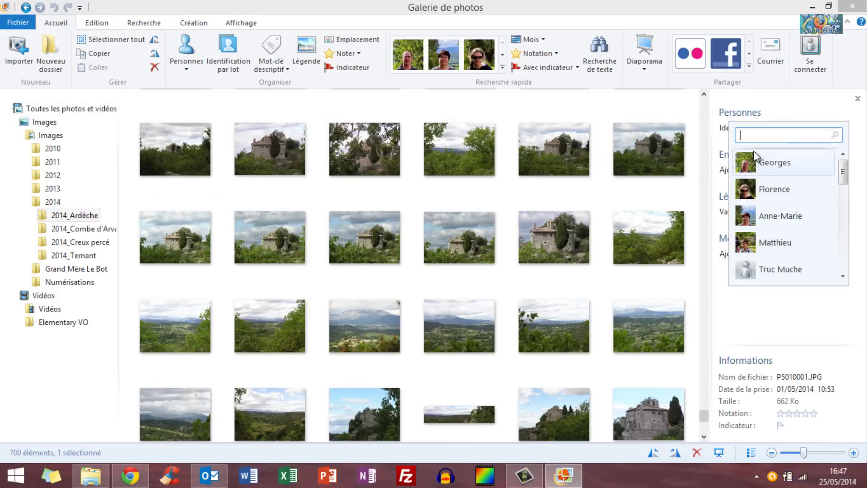
click(845, 108)
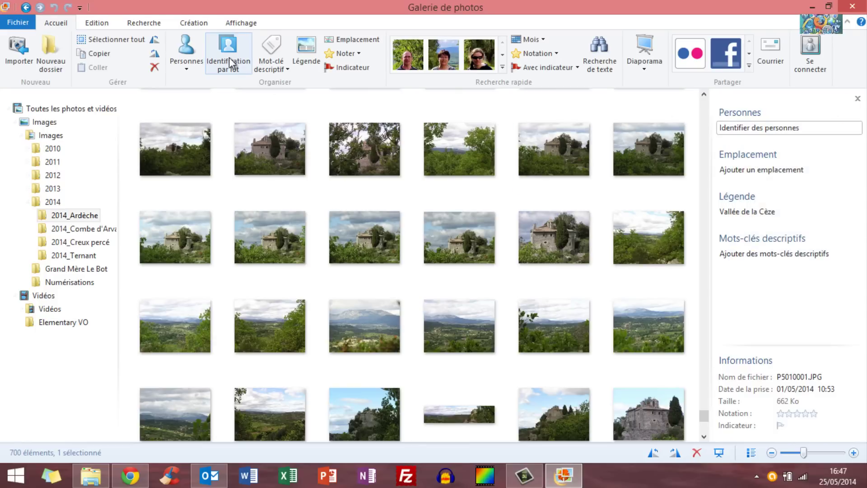
click(231, 63)
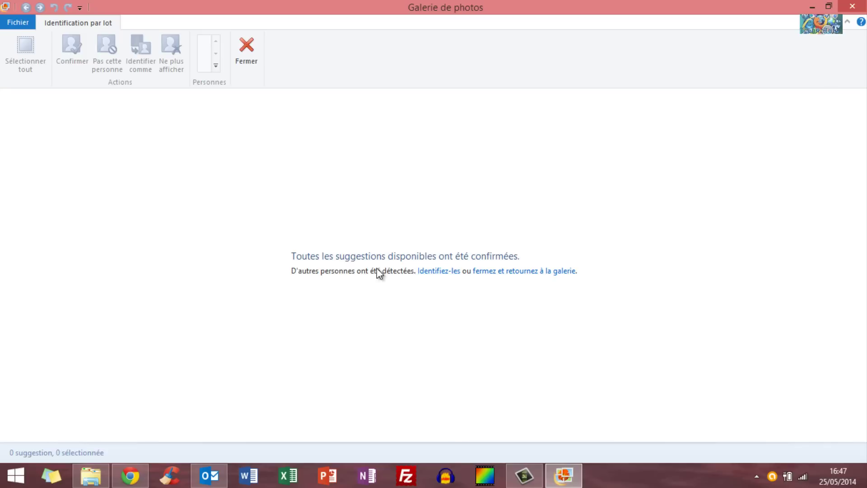
Drop the leftover unidentified face suggestion with Ne plus afficher, confirm with Oui, and close batch tagging.
click(430, 271)
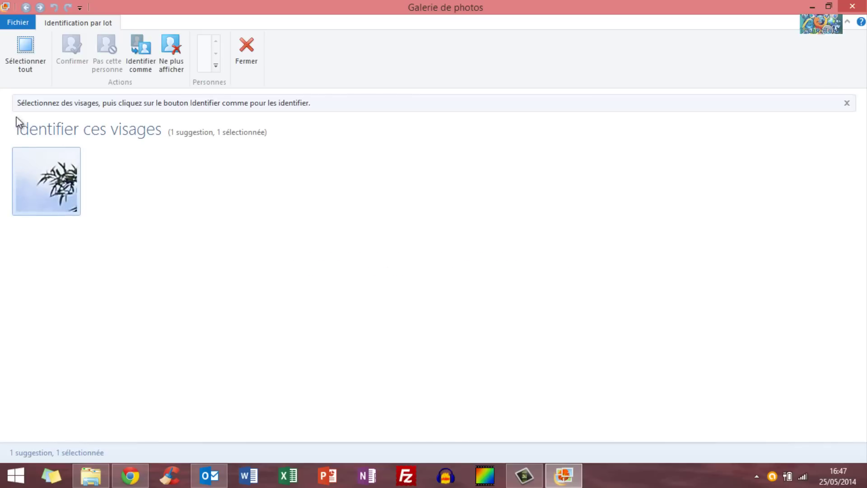
mouse_move(28, 192)
click(183, 54)
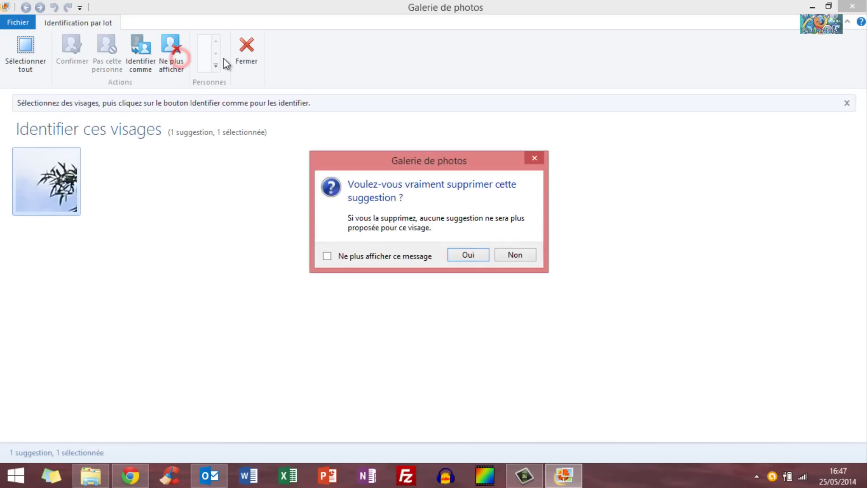
click(486, 256)
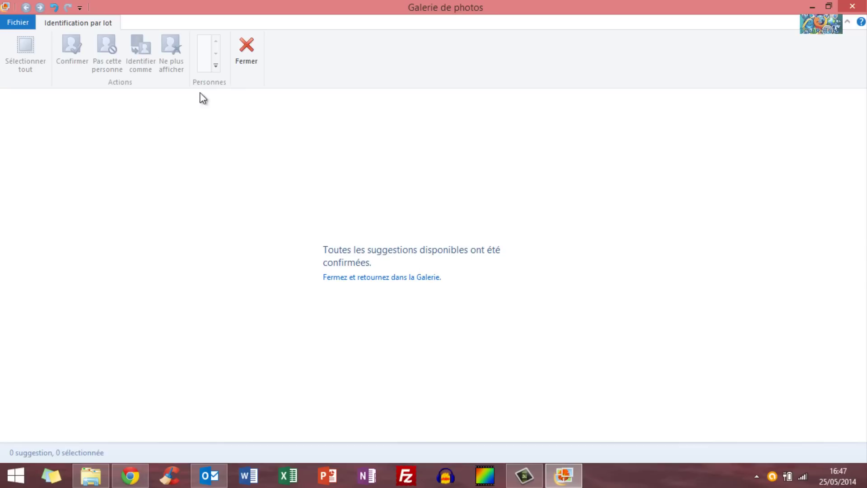
click(239, 70)
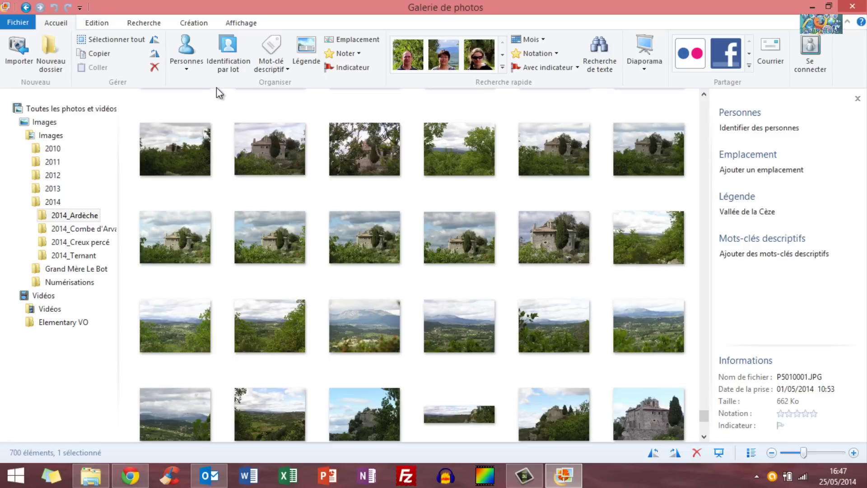